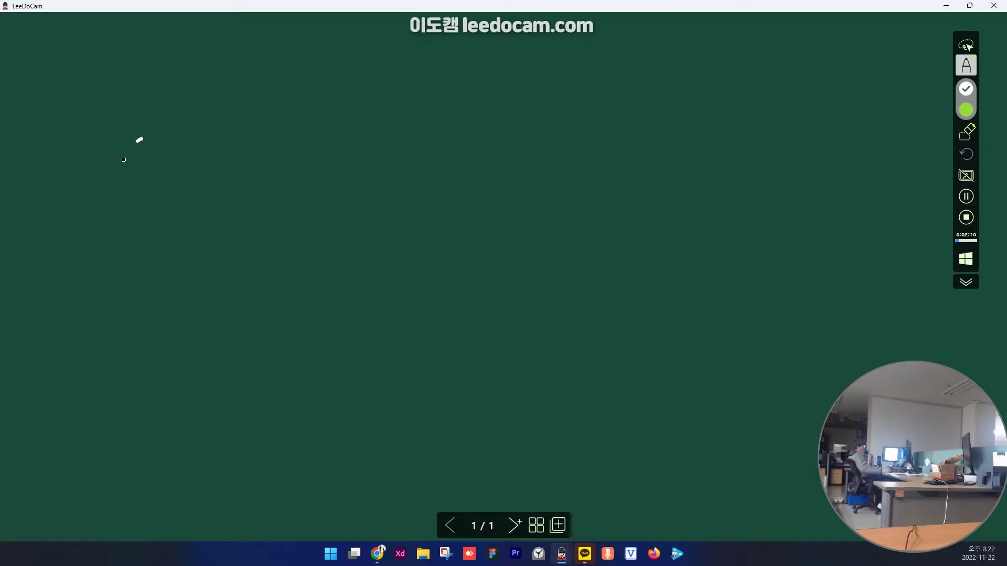
# - Handwrite the subtraction pattern circle minus circle equals x on the blackboard and underline it
pyautogui.moveTo(124, 159); pyautogui.dragTo(152, 153)
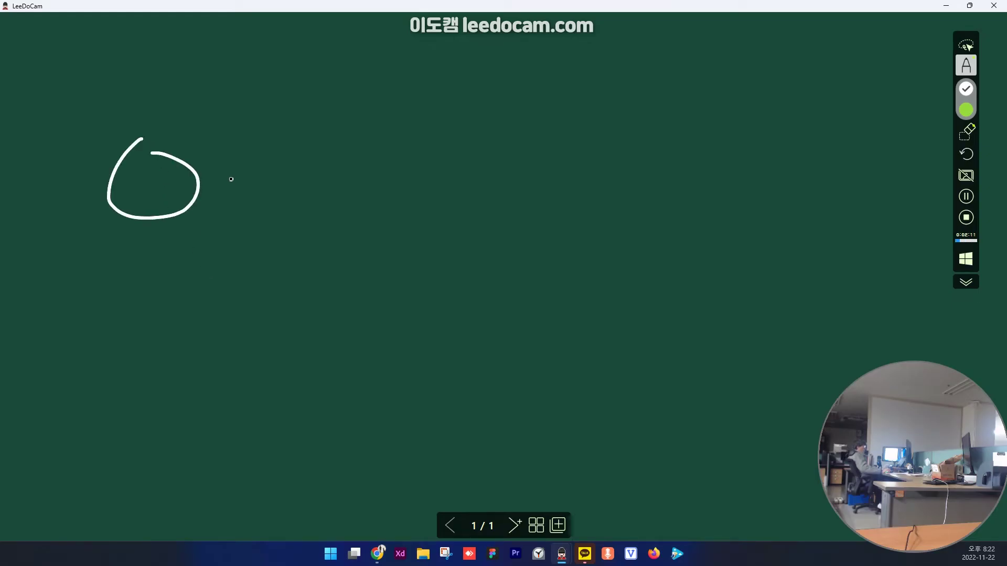
pyautogui.moveTo(232, 180); pyautogui.dragTo(297, 178)
pyautogui.moveTo(346, 154)
pyautogui.mouseDown()
pyautogui.moveTo(370, 150)
pyautogui.moveTo(354, 154)
pyautogui.mouseUp()
pyautogui.moveTo(456, 164); pyautogui.dragTo(490, 165)
pyautogui.moveTo(432, 189); pyautogui.dragTo(483, 185)
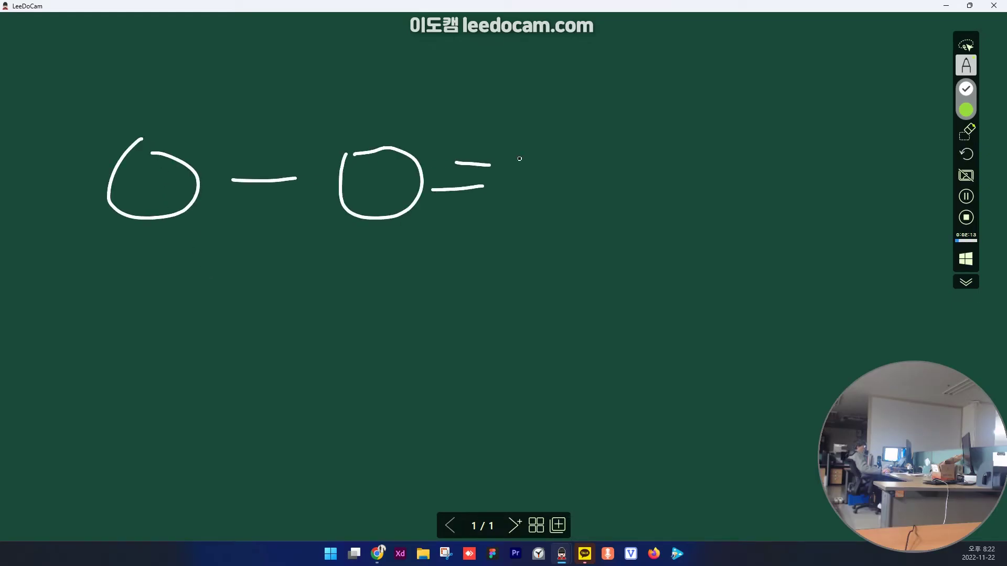
pyautogui.moveTo(540, 141); pyautogui.dragTo(528, 190)
pyautogui.moveTo(520, 155); pyautogui.dragTo(555, 188)
pyautogui.moveTo(83, 226)
pyautogui.mouseDown()
pyautogui.moveTo(568, 220)
pyautogui.moveTo(591, 234)
pyautogui.mouseUp()
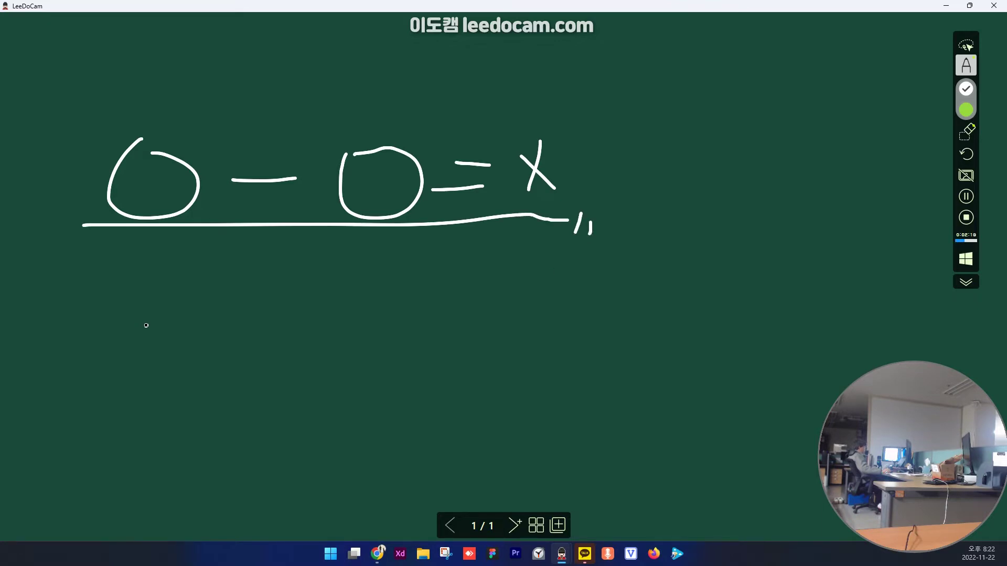
# - Write a second expression below: the digit 1 and an empty box, minus another box, equals, with a mark above the 1
pyautogui.moveTo(123, 329)
pyautogui.mouseDown()
pyautogui.moveTo(139, 350)
pyautogui.moveTo(139, 378)
pyautogui.moveTo(157, 381)
pyautogui.mouseUp()
pyautogui.moveTo(126, 274)
pyautogui.mouseDown()
pyautogui.moveTo(154, 292)
pyautogui.moveTo(171, 382)
pyautogui.moveTo(232, 325)
pyautogui.moveTo(174, 318)
pyautogui.mouseUp()
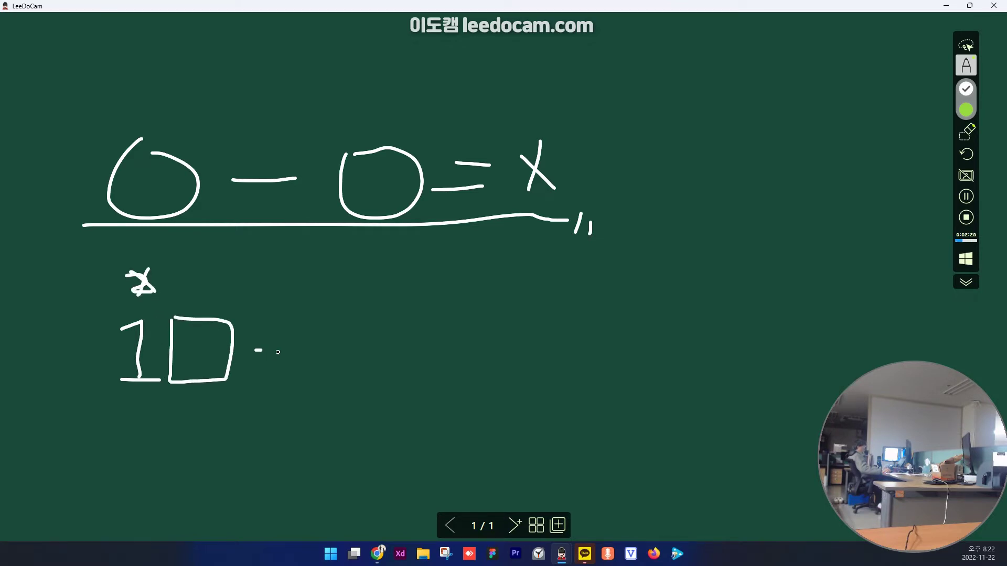
pyautogui.moveTo(278, 353); pyautogui.dragTo(286, 350)
pyautogui.moveTo(300, 317)
pyautogui.mouseDown()
pyautogui.moveTo(300, 363)
pyautogui.moveTo(309, 315)
pyautogui.mouseUp()
pyautogui.moveTo(372, 337); pyautogui.dragTo(393, 338)
pyautogui.moveTo(378, 346); pyautogui.dragTo(389, 353)
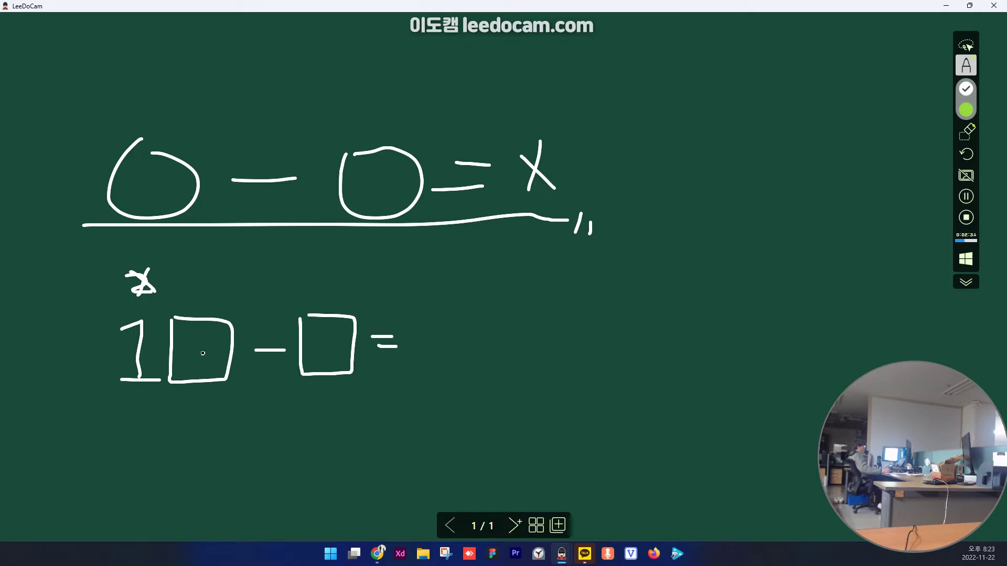
# - Label the two boxes a and b, underline the first number, circle both letters, and start a note with a underneath
pyautogui.moveTo(204, 345); pyautogui.dragTo(225, 361)
pyautogui.moveTo(314, 327); pyautogui.dragTo(314, 355)
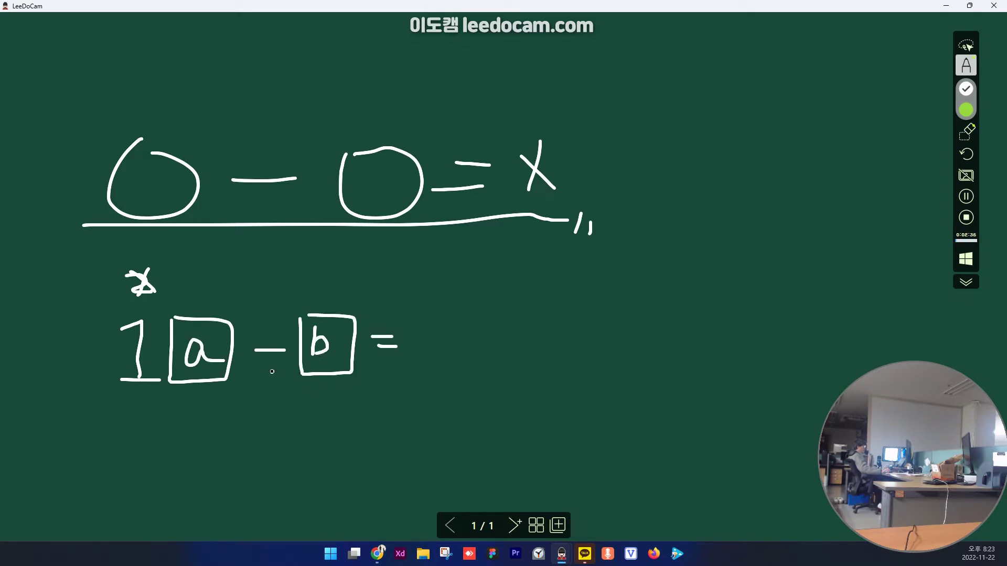
pyautogui.moveTo(92, 396)
pyautogui.mouseDown()
pyautogui.moveTo(233, 400)
pyautogui.moveTo(175, 347)
pyautogui.moveTo(206, 392)
pyautogui.mouseUp()
pyautogui.moveTo(311, 365)
pyautogui.mouseDown()
pyautogui.moveTo(333, 330)
pyautogui.moveTo(316, 384)
pyautogui.mouseUp()
pyautogui.moveTo(256, 426); pyautogui.dragTo(261, 460)
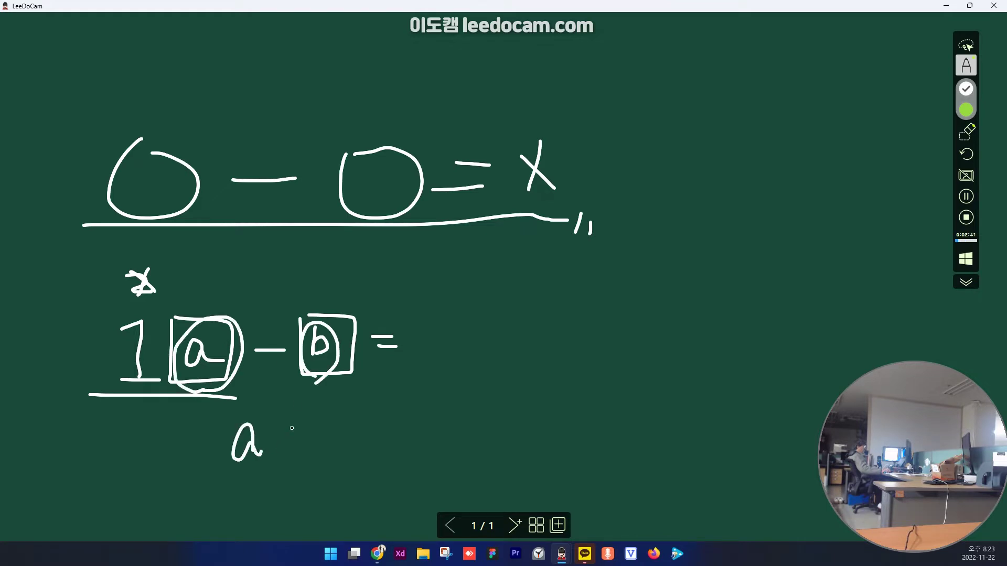
pyautogui.moveTo(297, 420)
pyautogui.mouseDown()
pyautogui.moveTo(289, 460)
pyautogui.moveTo(328, 446)
pyautogui.moveTo(309, 460)
pyautogui.mouseUp()
pyautogui.moveTo(141, 313); pyautogui.dragTo(195, 306)
pyautogui.moveTo(197, 428)
pyautogui.mouseDown()
pyautogui.moveTo(89, 326)
pyautogui.moveTo(283, 412)
pyautogui.moveTo(189, 414)
pyautogui.mouseUp()
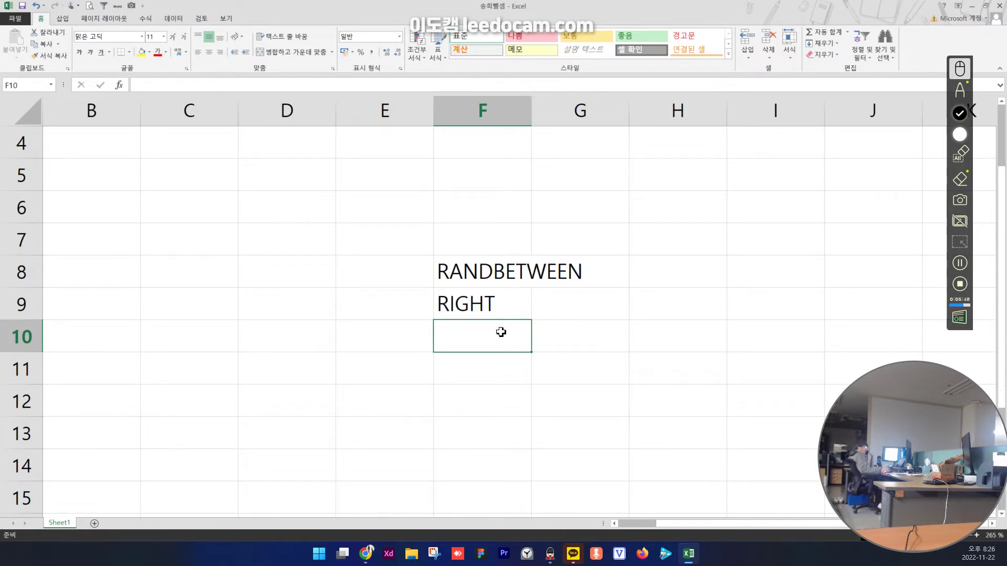
pyautogui.moveTo(472, 270); pyautogui.dragTo(473, 308)
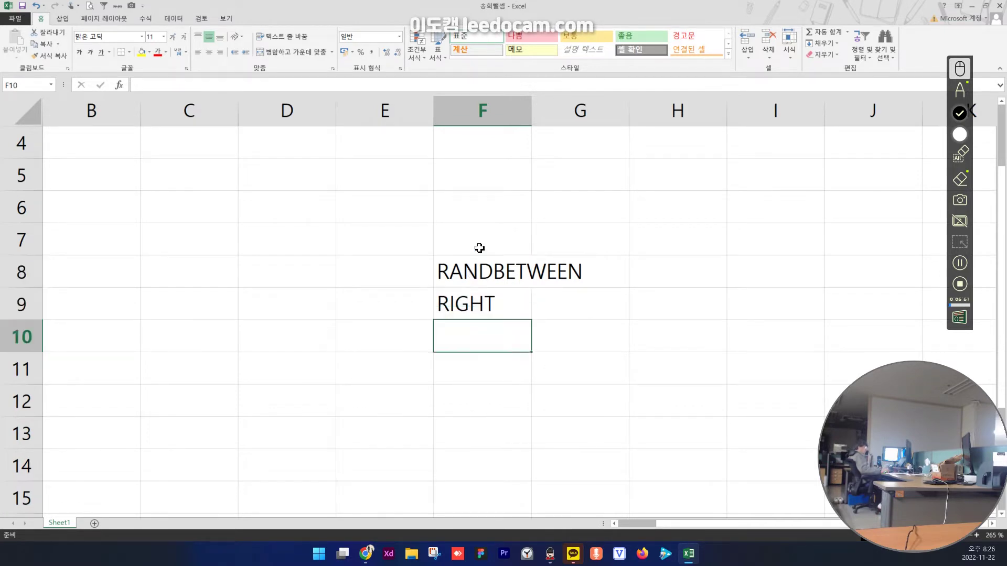
pyautogui.moveTo(479, 248); pyautogui.dragTo(472, 344)
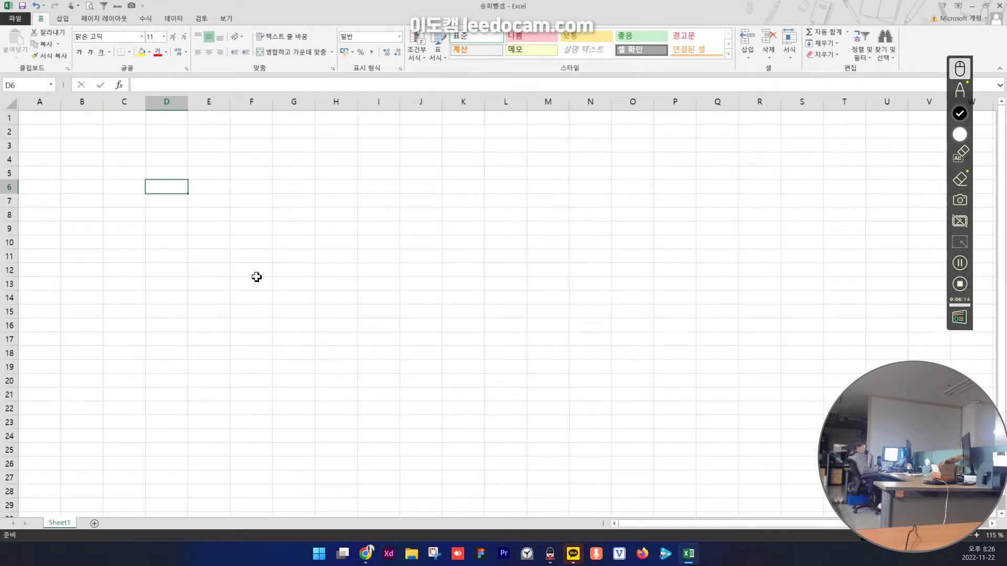
# - Display the page-break lines by opening and closing the print preview, and check the extent of the first page
pyautogui.click(91, 7)
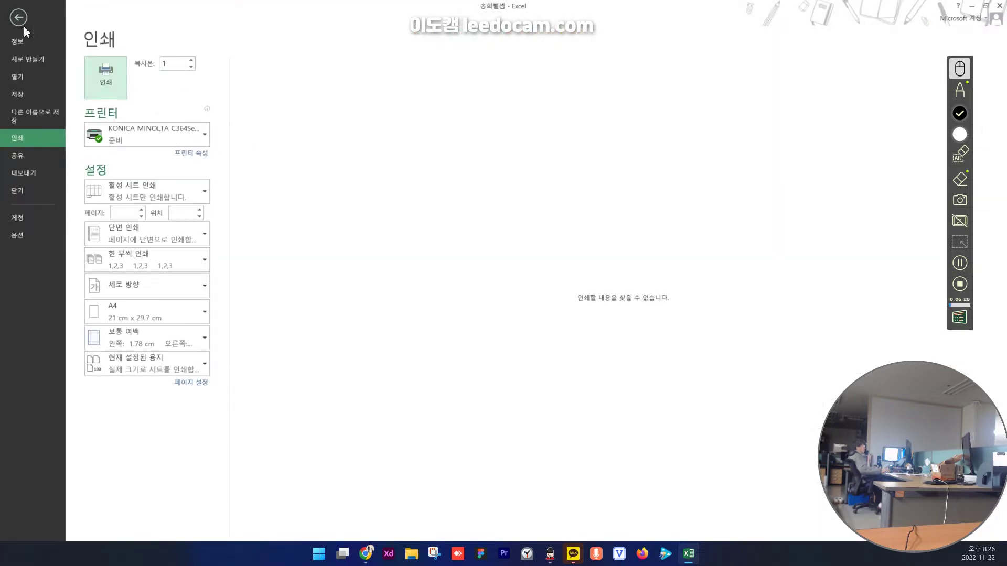
pyautogui.click(20, 20)
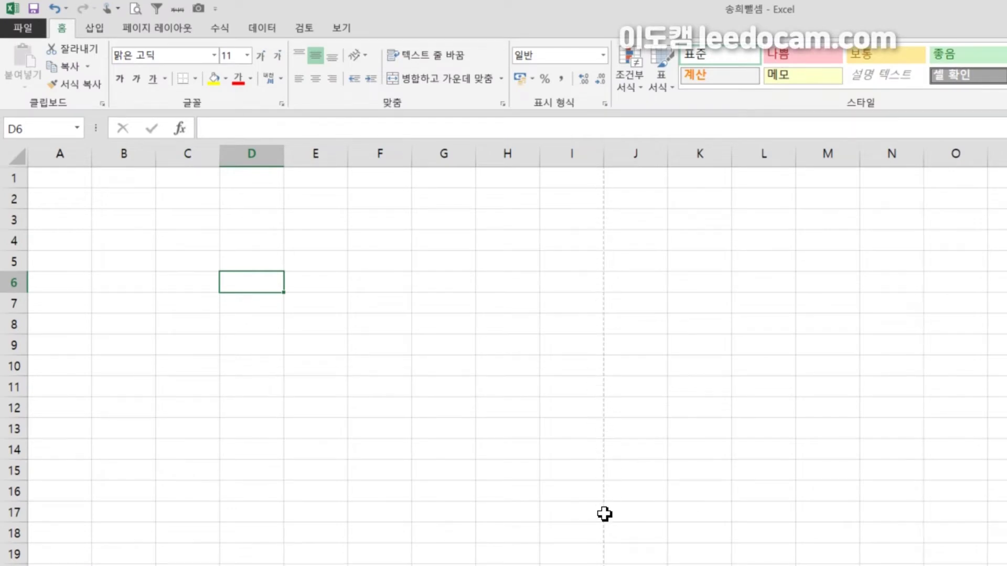
pyautogui.scroll(-8, 604, 514)
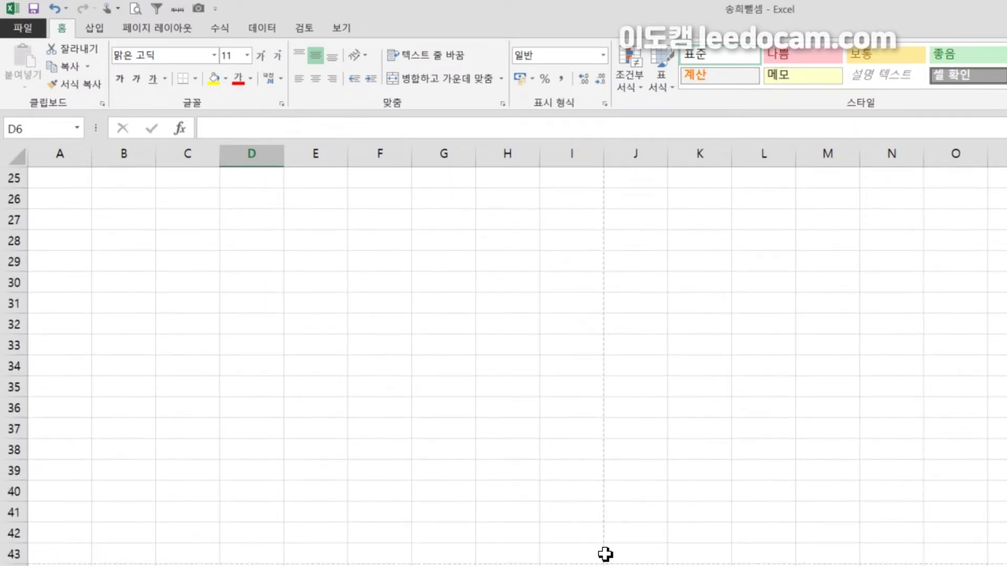
pyautogui.scroll(8, 595, 524)
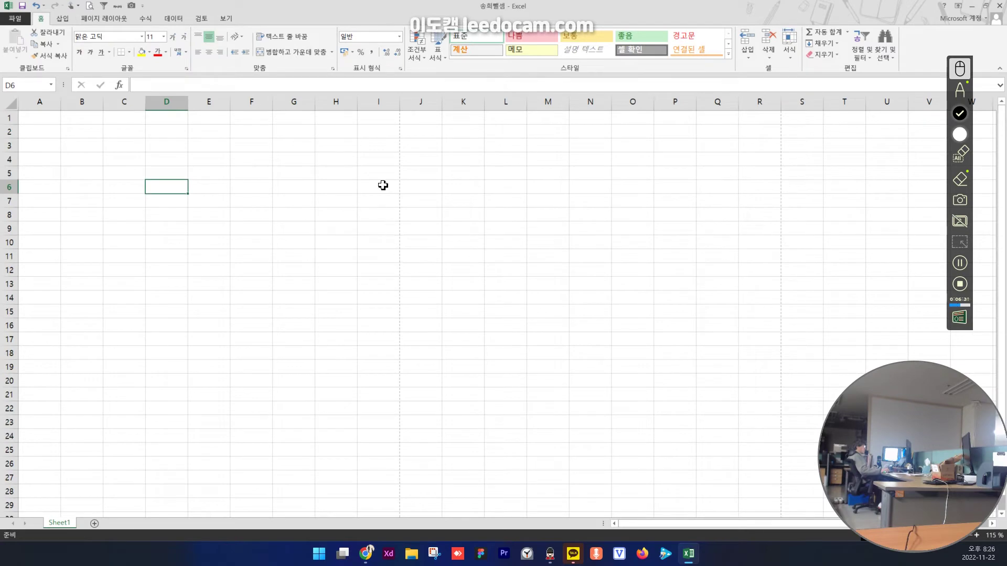
pyautogui.moveTo(89, 131); pyautogui.dragTo(328, 434)
pyautogui.click(336, 339)
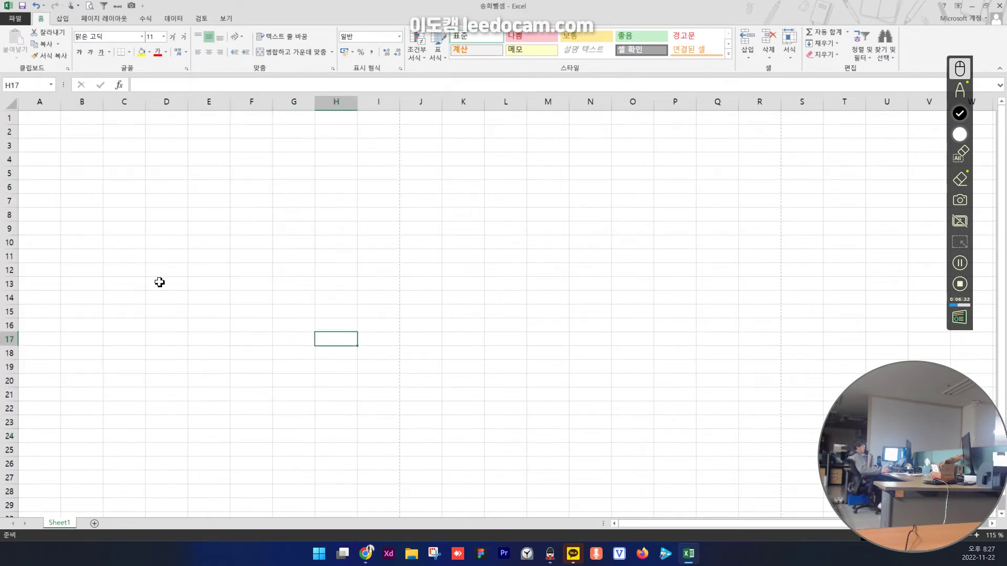
pyautogui.click(159, 283)
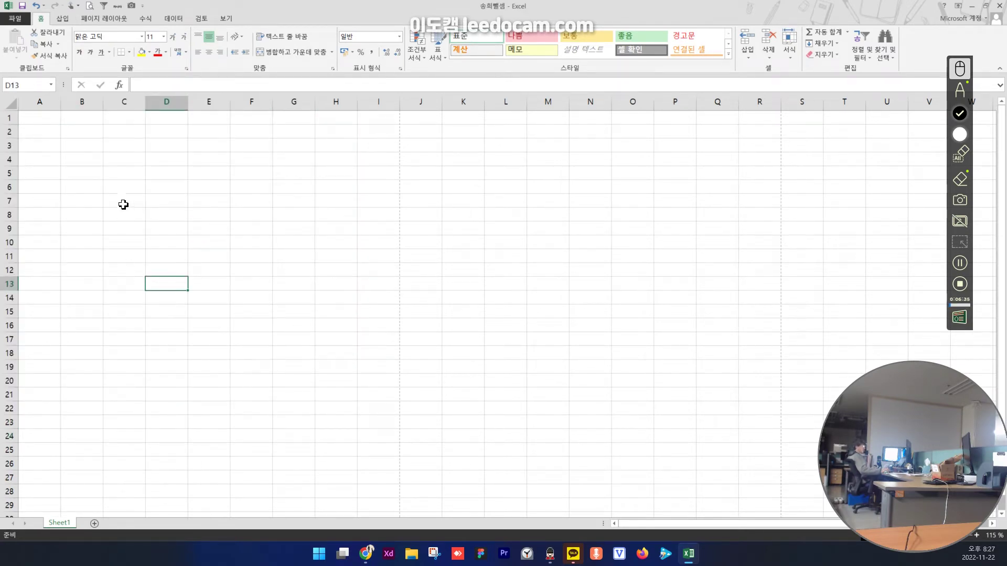
pyautogui.click(79, 159)
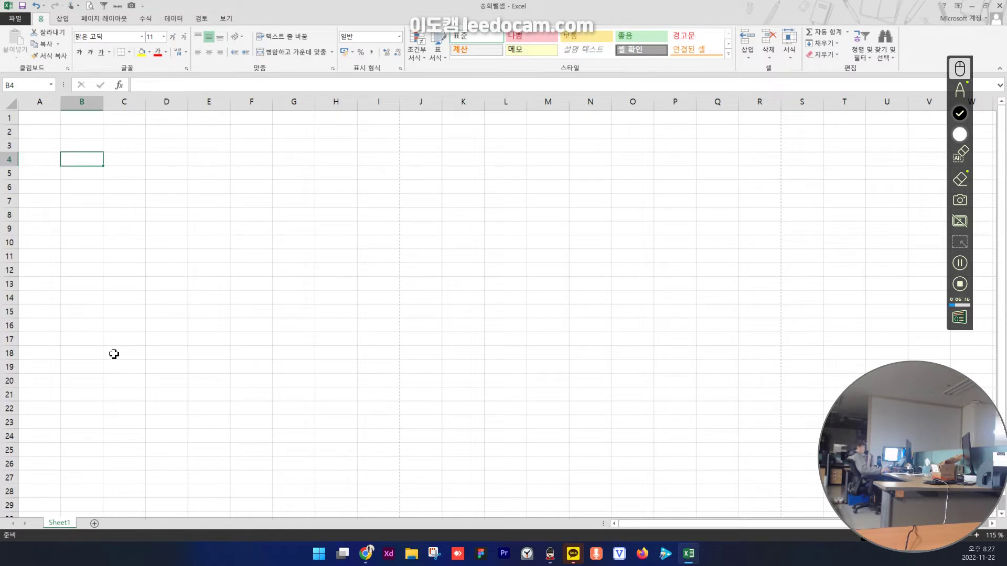
pyautogui.click(116, 186)
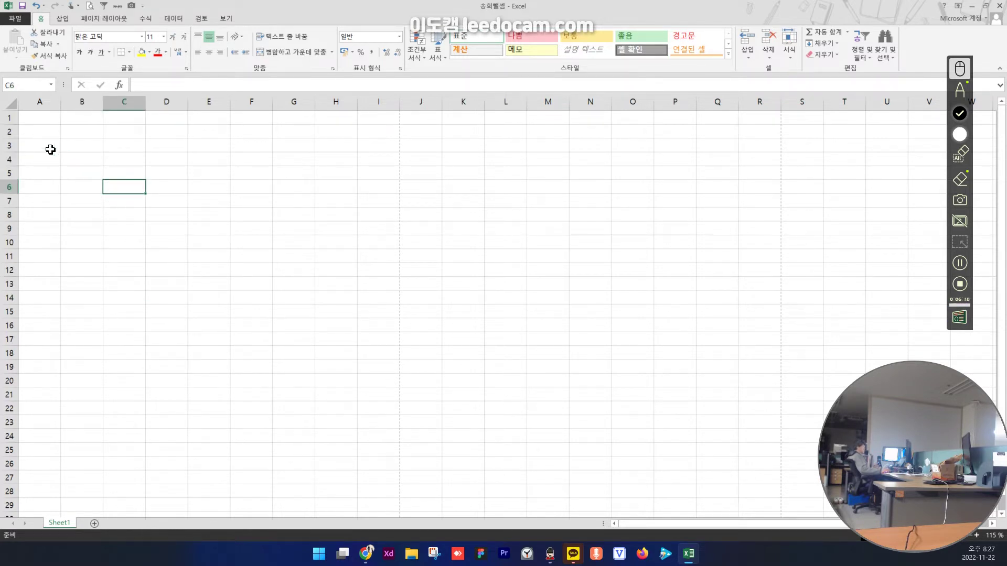
pyautogui.click(33, 117)
pyautogui.click(129, 191)
pyautogui.moveTo(83, 103); pyautogui.dragTo(39, 102)
# - Enter the formula =RANDBETWEEN(10,19) in cell C6
pyautogui.click(133, 180)
pyautogui.write('=r')
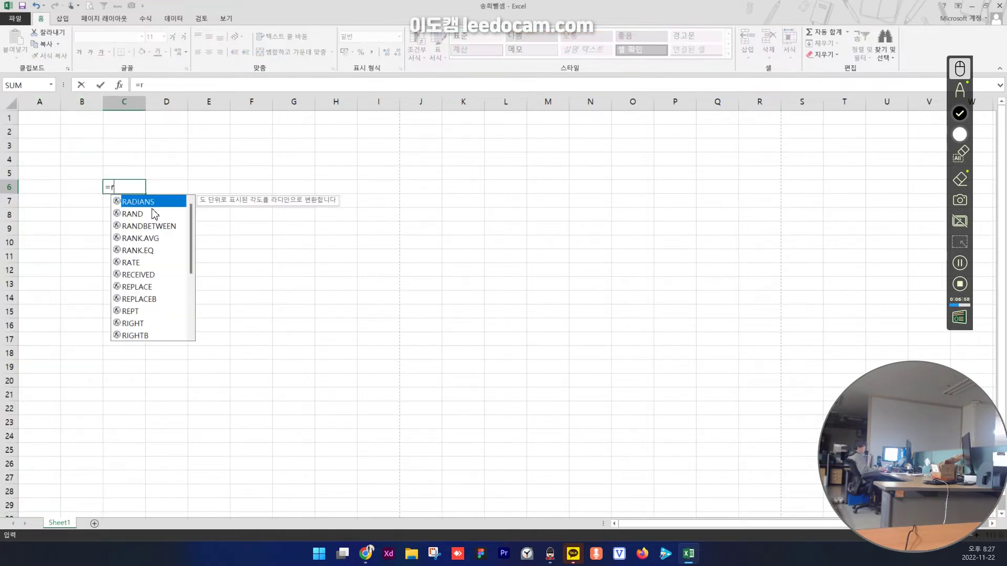
pyautogui.write('an')
pyautogui.doubleClick(160, 217)
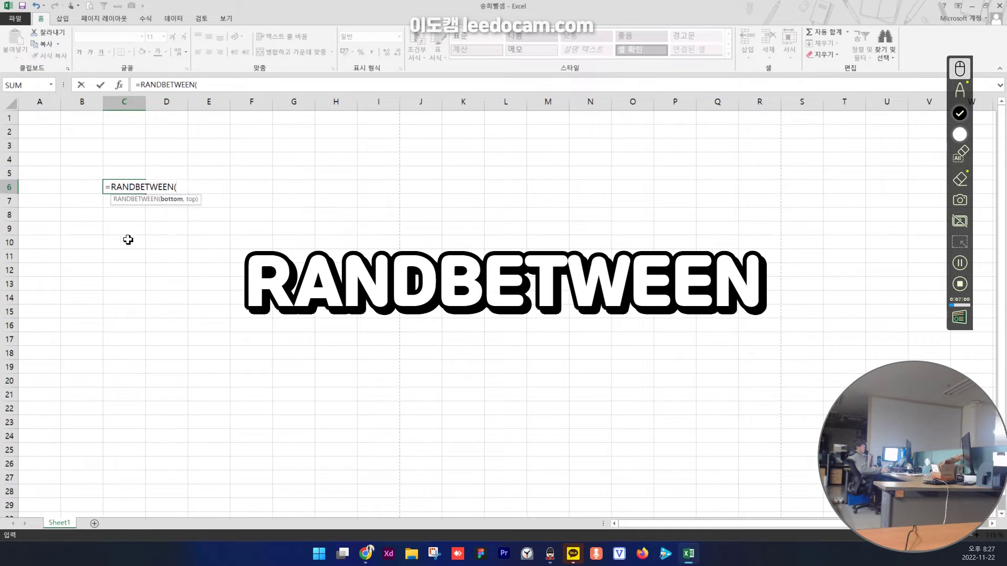
pyautogui.write('0')
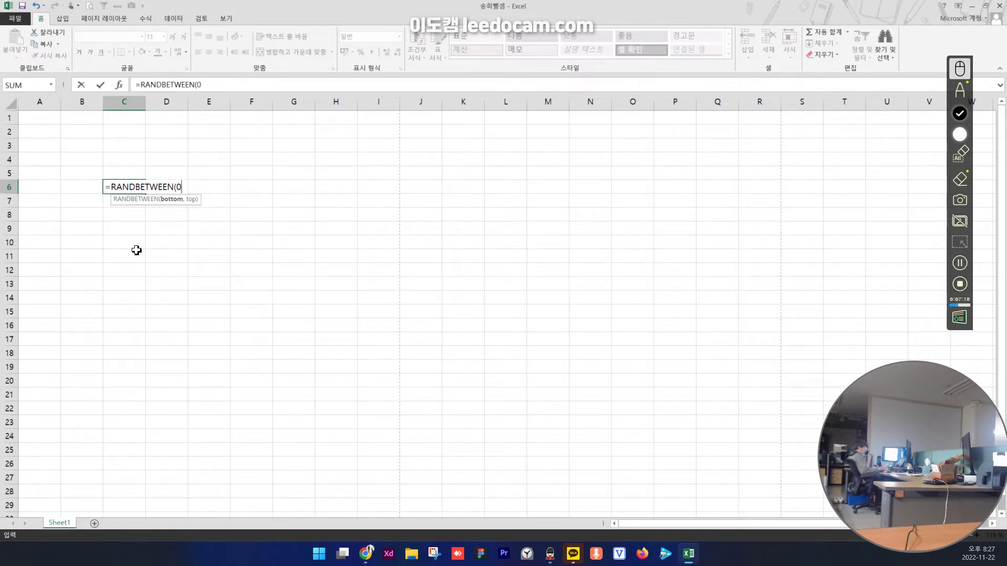
pyautogui.press('BackSpace')
pyautogui.write('10,19')
pyautogui.press('BackSpace')
pyautogui.write('8')
pyautogui.press('BackSpace')
pyautogui.write('9)')
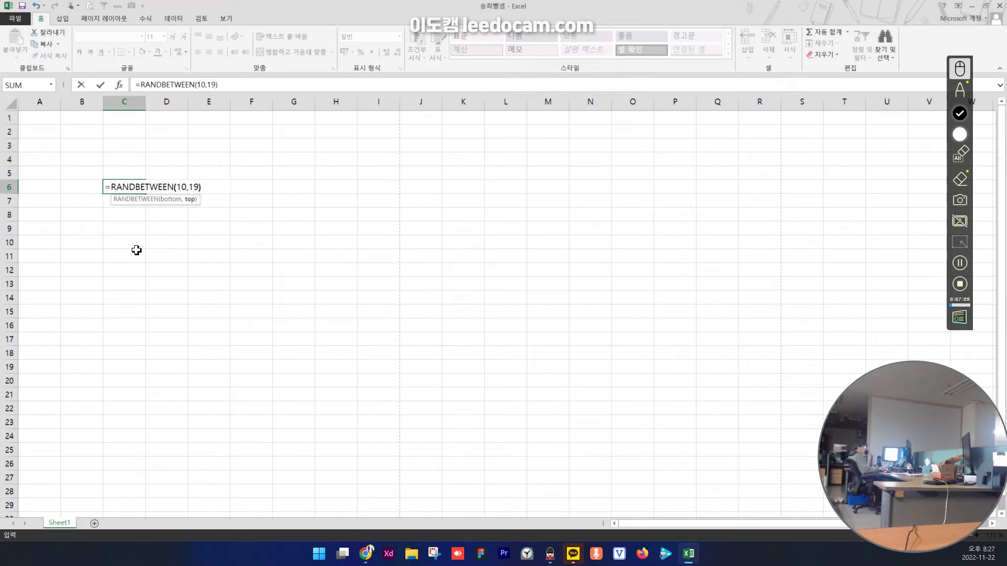
pyautogui.press('Return')
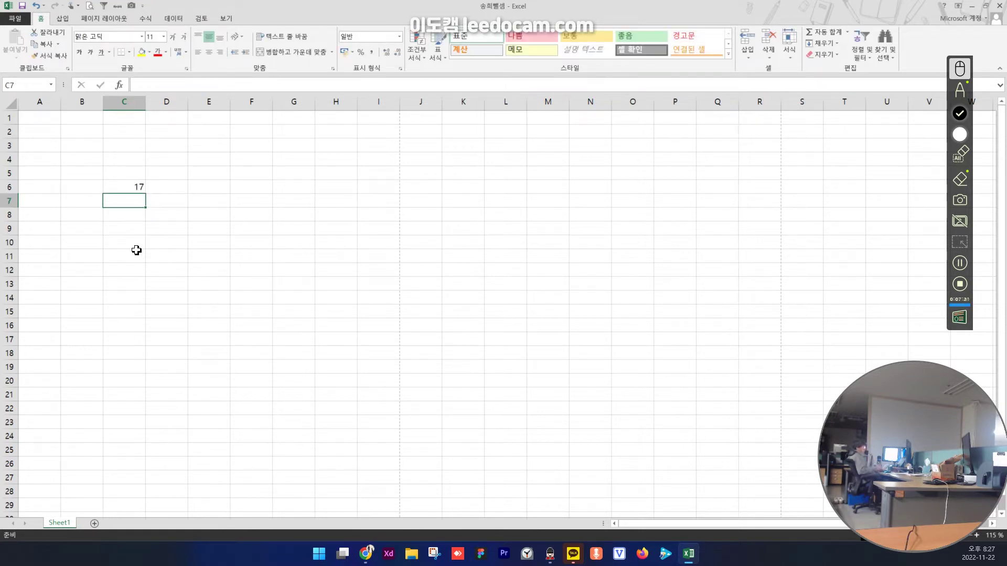
# - Examine the function name and the two arguments of the RANDBETWEEN formula in C6 without changing it
pyautogui.press('Up')
pyautogui.rightClick(108, 209)
pyautogui.press('Escape')
pyautogui.press('Up')
pyautogui.press('Up')
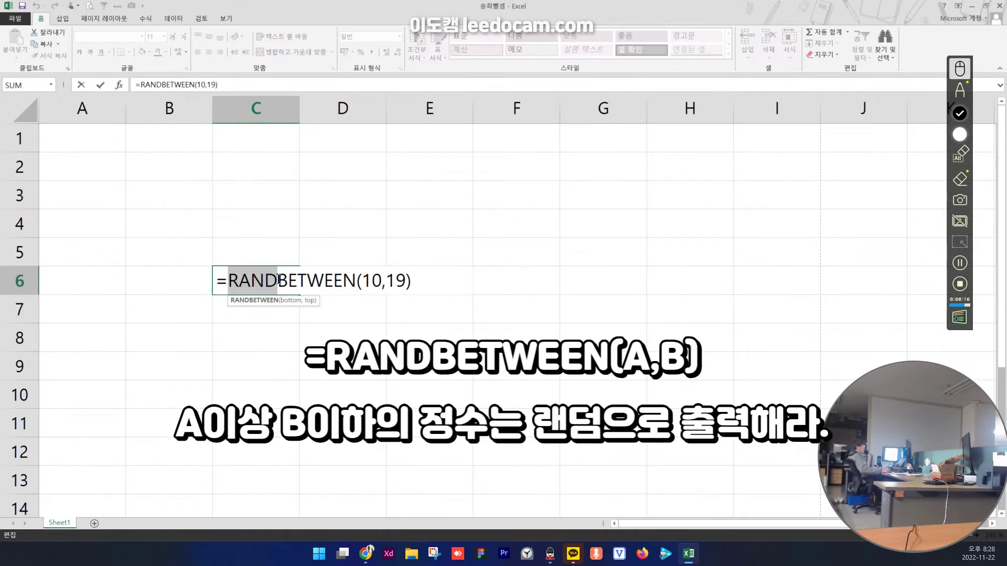
pyautogui.moveTo(278, 281); pyautogui.dragTo(216, 282)
pyautogui.click(408, 284)
pyautogui.click(363, 281)
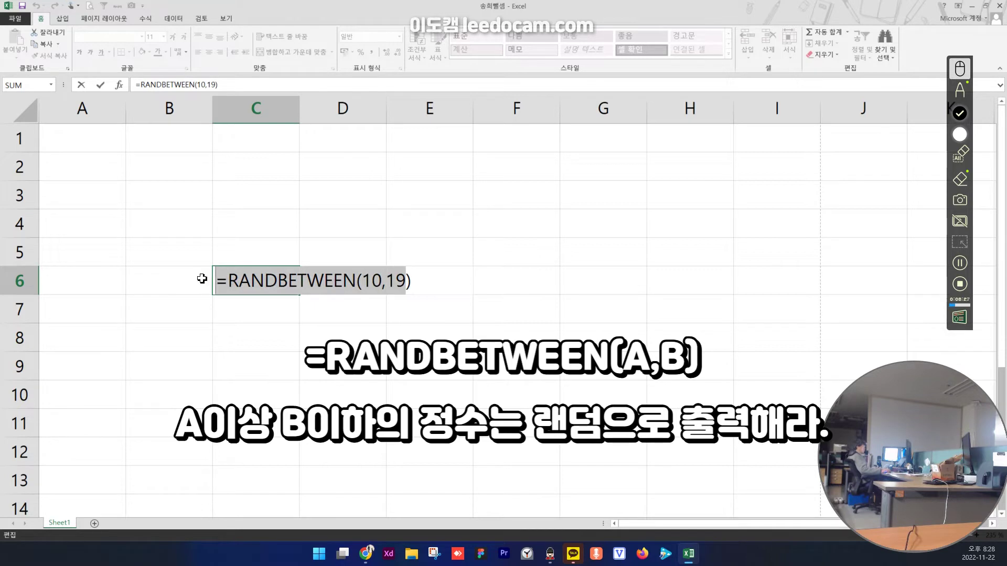
pyautogui.write('=')
pyautogui.click(203, 279)
pyautogui.press('Escape')
pyautogui.doubleClick(256, 279)
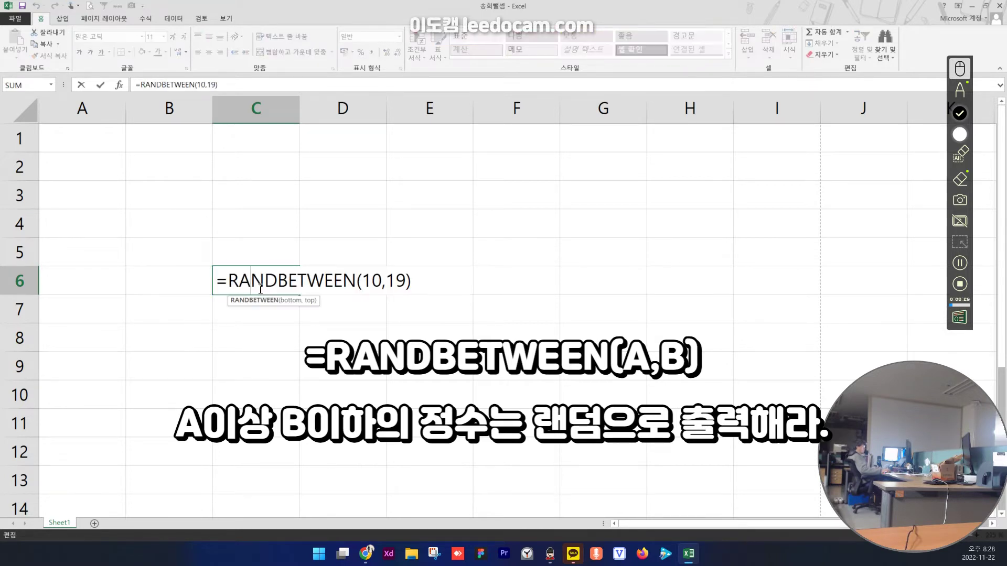
pyautogui.press('Escape')
# - Enter filler text s and ss repeatedly in D7:E8 to make the random number in C6 recalculate
pyautogui.click(352, 313)
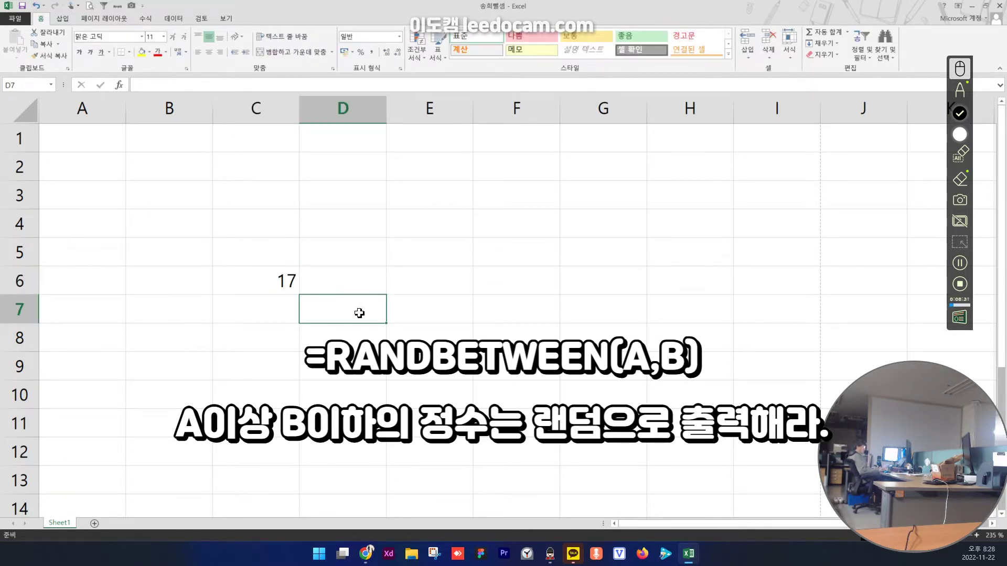
pyautogui.write('s')
pyautogui.press('Right')
pyautogui.write('s')
pyautogui.press('Down')
pyautogui.press('Left')
pyautogui.write('s')
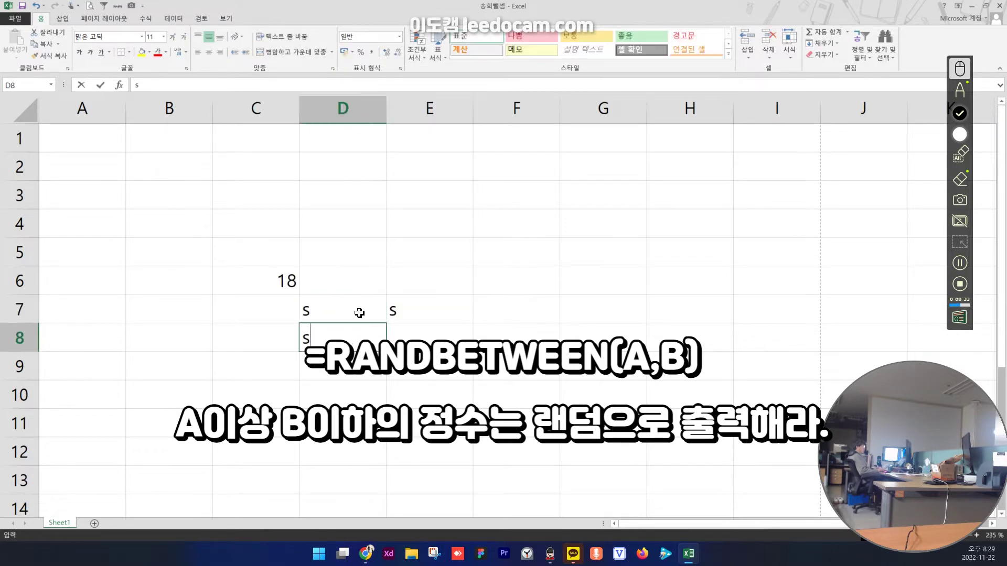
pyautogui.press('Up')
pyautogui.press('Right')
pyautogui.write('s')
pyautogui.press('Down')
pyautogui.write('s')
pyautogui.press('Left')
pyautogui.write('s')
pyautogui.press('Up')
pyautogui.press('Right')
pyautogui.press('Down')
pyautogui.press('Up')
pyautogui.write('ss')
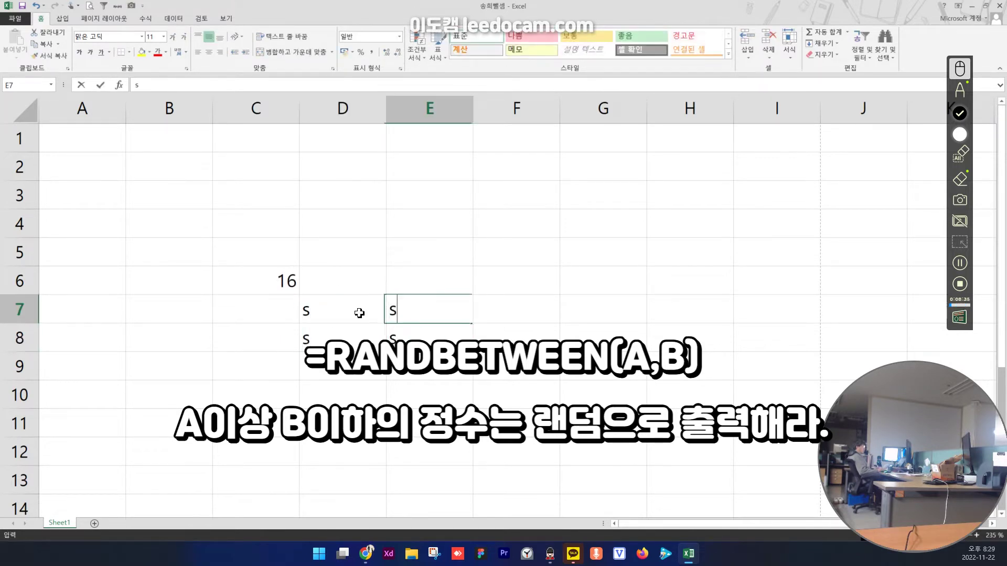
pyautogui.press('Down')
pyautogui.write('ss')
pyautogui.press('Left')
pyautogui.press('Up')
pyautogui.write('s')
pyautogui.press('Up')
pyautogui.press('Right')
pyautogui.press('Left')
pyautogui.press('Left')
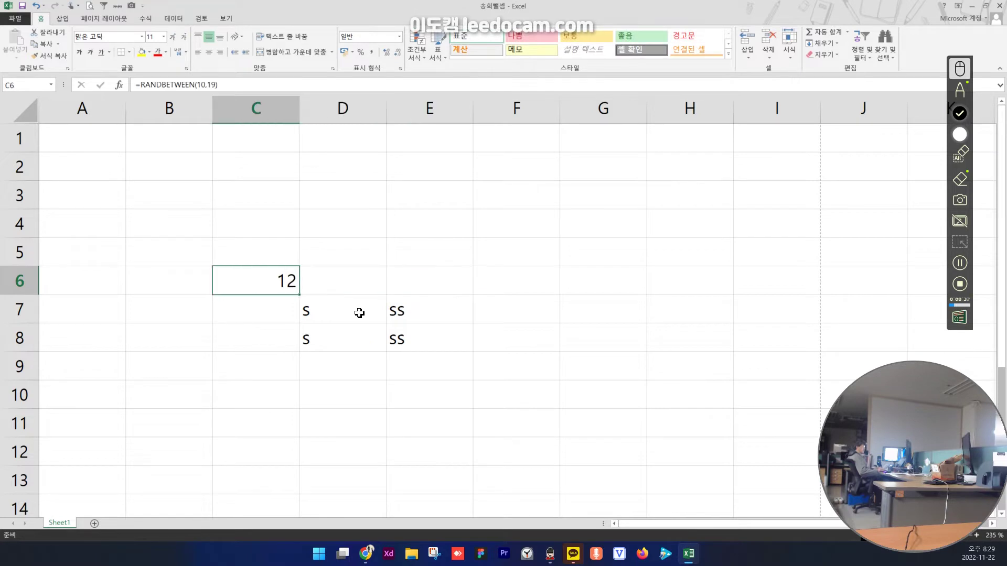
pyautogui.press('Down')
pyautogui.press('Right')
pyautogui.write('s')
pyautogui.press('Right')
pyautogui.write('ss')
pyautogui.press('Down')
pyautogui.press('Left')
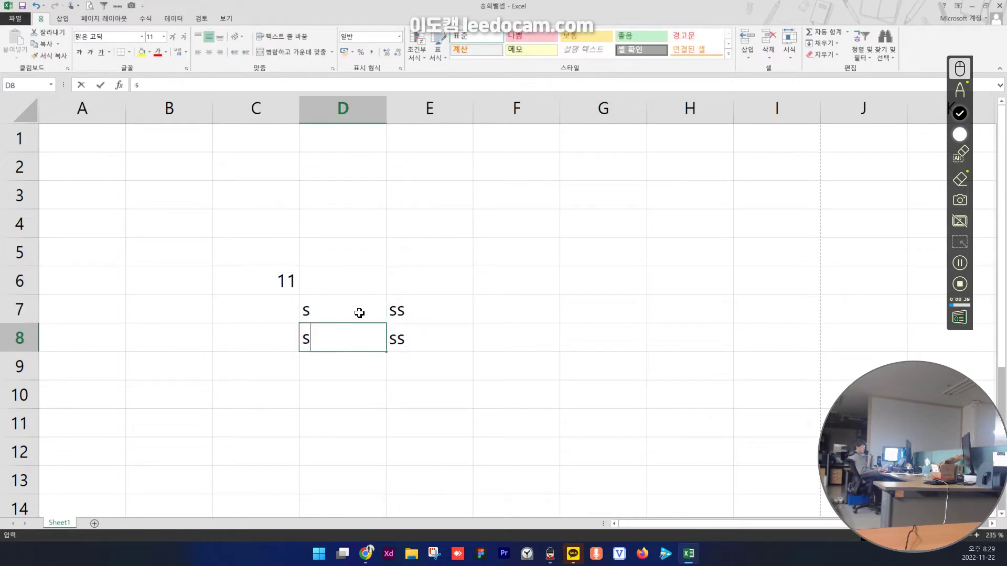
pyautogui.press('Up')
pyautogui.write('s')
# - Clear the filler text from cells D7:E8
pyautogui.hotkey('shift', 'Right')
pyautogui.hotkey('shift', 'Down')
pyautogui.press('Delete')
pyautogui.press('Up')
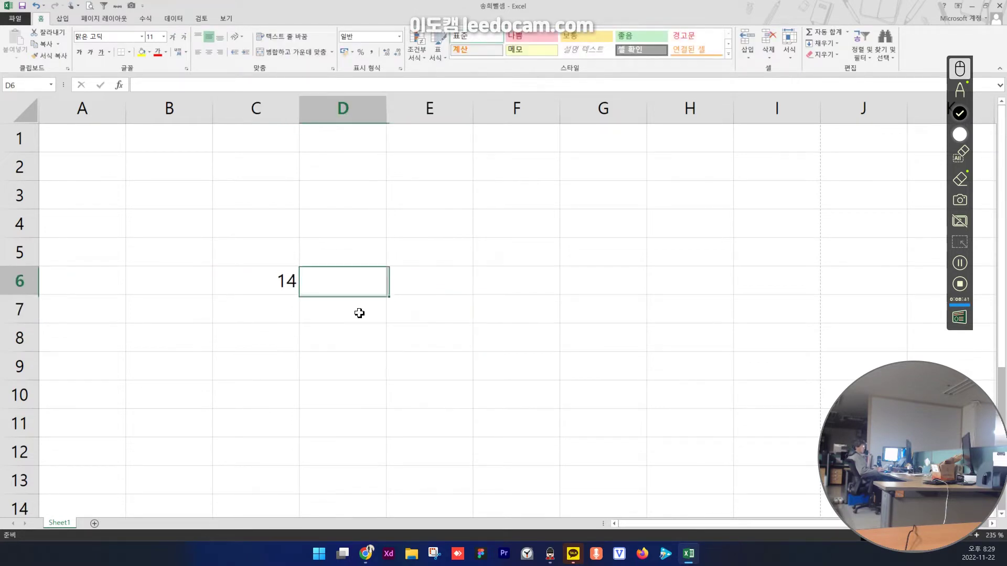
# - Enter a minus sign in D6 beside the random number and select E6 for the second number
pyautogui.press('Left')
pyautogui.press('Right')
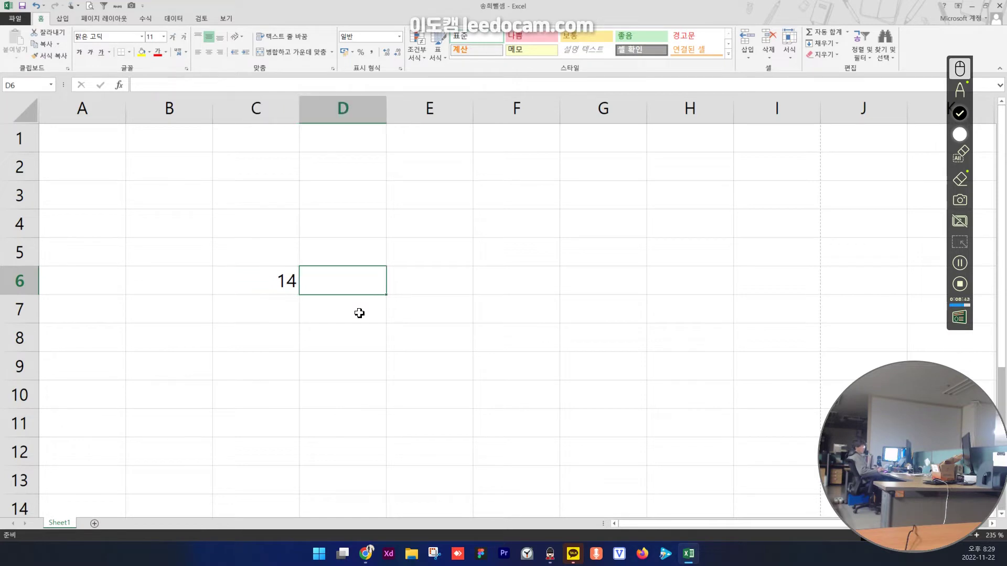
pyautogui.write('-')
pyautogui.press('Return')
pyautogui.press('Up')
pyautogui.press('Right')
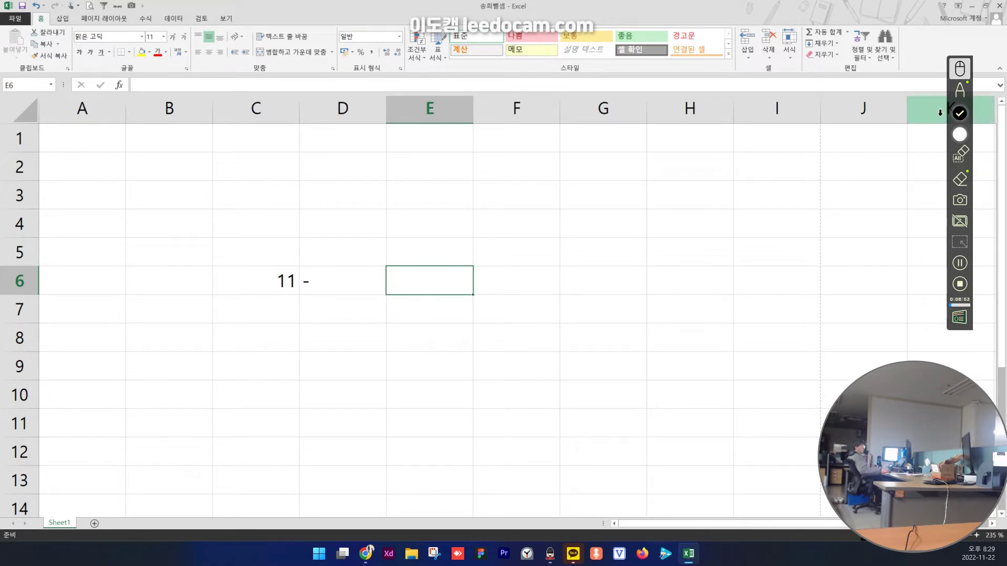
# - Annotate the problem by hand: box the ones digit in C6, write +1 ~ 9 and 2 - 9 below it, and circle the second number's place
pyautogui.click(960, 90)
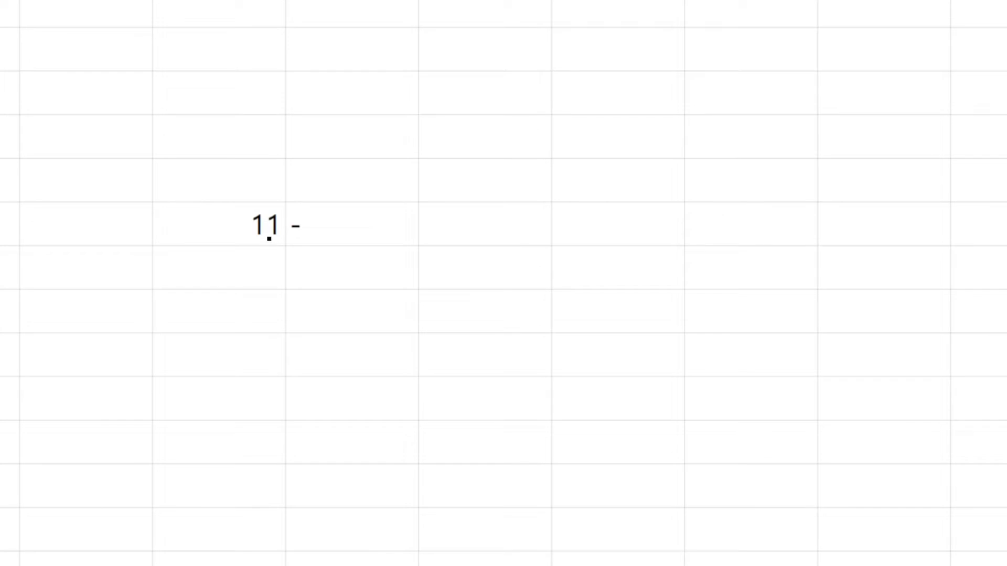
pyautogui.moveTo(269, 238)
pyautogui.mouseDown()
pyautogui.moveTo(282, 205)
pyautogui.moveTo(263, 244)
pyautogui.moveTo(275, 255)
pyautogui.moveTo(262, 322)
pyautogui.moveTo(278, 323)
pyautogui.moveTo(273, 288)
pyautogui.moveTo(278, 332)
pyautogui.moveTo(365, 302)
pyautogui.moveTo(362, 331)
pyautogui.mouseUp()
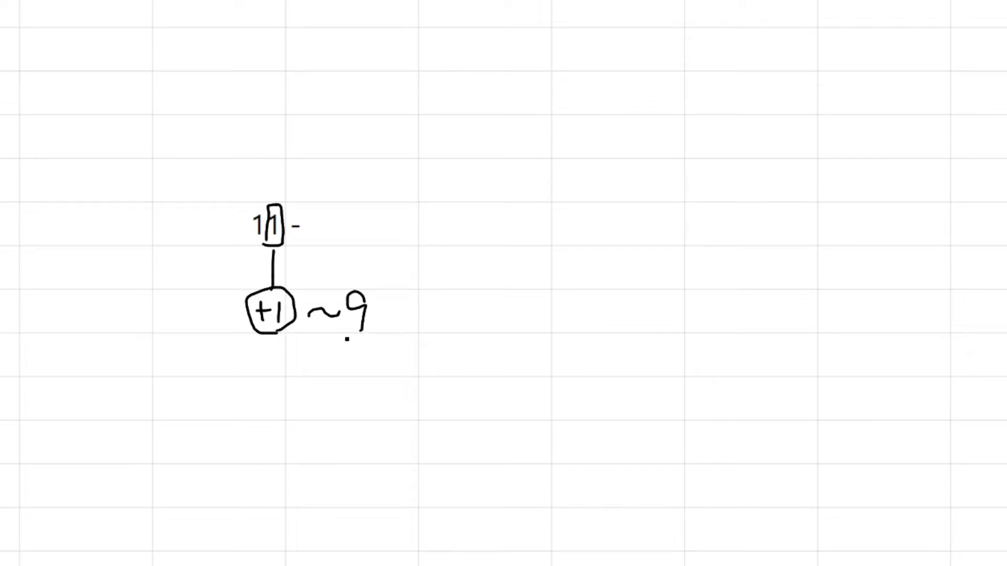
pyautogui.moveTo(221, 313)
pyautogui.mouseDown()
pyautogui.moveTo(217, 343)
pyautogui.moveTo(388, 340)
pyautogui.moveTo(395, 316)
pyautogui.mouseUp()
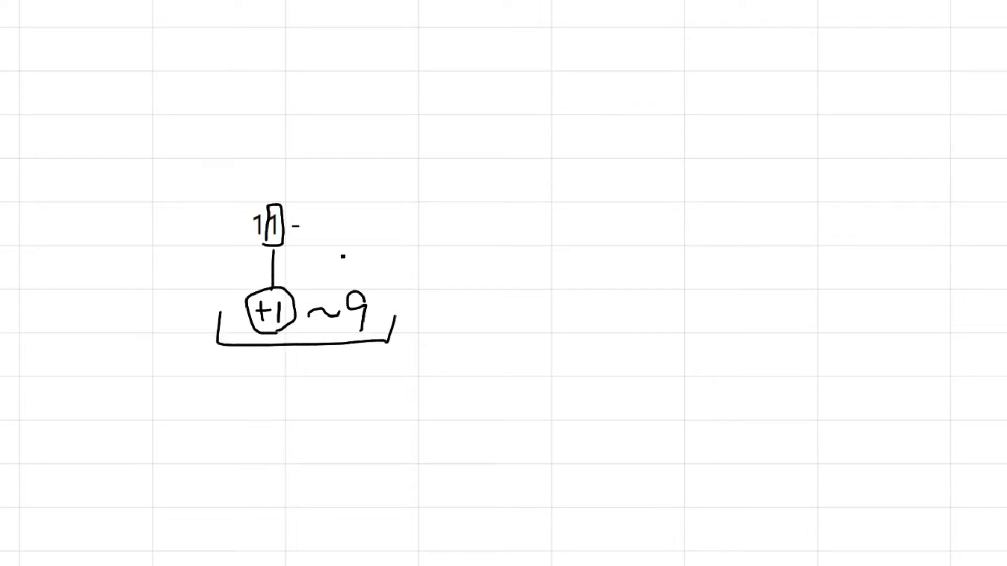
pyautogui.moveTo(331, 236)
pyautogui.mouseDown()
pyautogui.moveTo(364, 237)
pyautogui.moveTo(345, 242)
pyautogui.mouseUp()
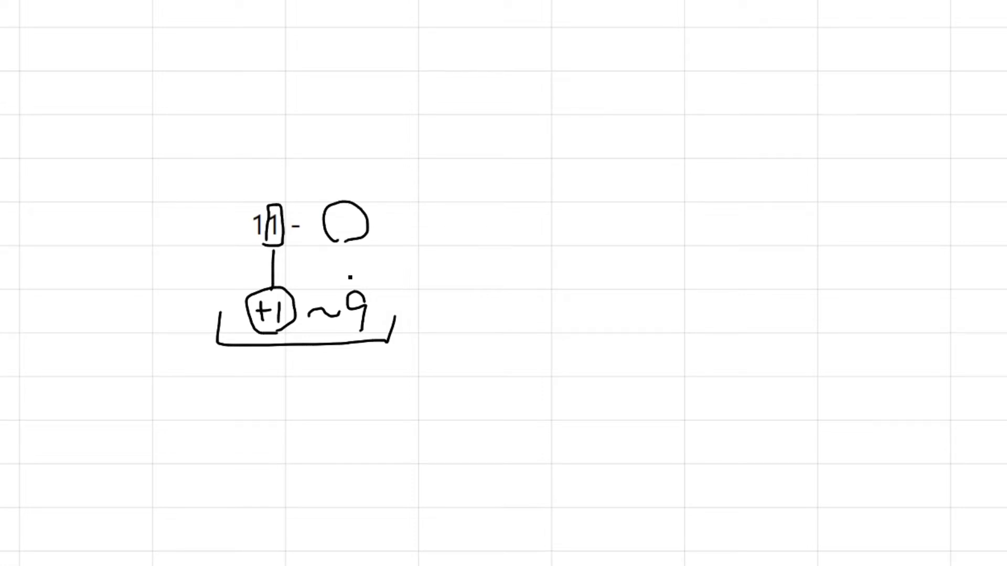
pyautogui.moveTo(262, 377)
pyautogui.mouseDown()
pyautogui.moveTo(270, 396)
pyautogui.moveTo(324, 380)
pyautogui.mouseUp()
pyautogui.moveTo(345, 370); pyautogui.dragTo(350, 414)
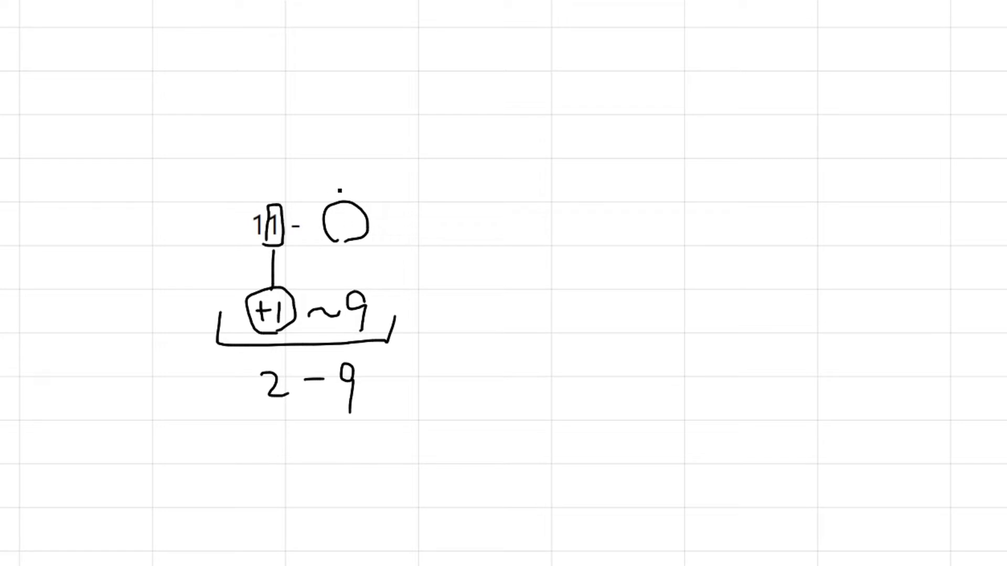
# - Handwrite the example second numbers 2, 3, 4 and 8 above the circle and mark the first number
pyautogui.click(340, 190)
pyautogui.moveTo(330, 171); pyautogui.dragTo(358, 185)
pyautogui.moveTo(349, 127); pyautogui.dragTo(360, 158)
pyautogui.moveTo(388, 127)
pyautogui.mouseDown()
pyautogui.moveTo(408, 141)
pyautogui.moveTo(399, 154)
pyautogui.mouseUp()
pyautogui.click(437, 140)
pyautogui.moveTo(454, 138)
pyautogui.mouseDown()
pyautogui.moveTo(461, 151)
pyautogui.moveTo(454, 140)
pyautogui.mouseUp()
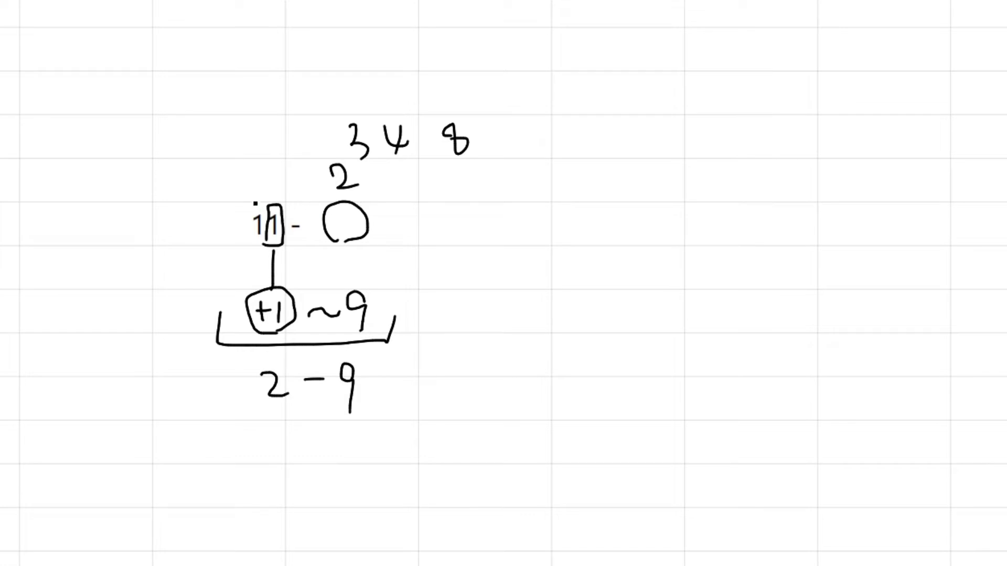
pyautogui.moveTo(252, 203); pyautogui.dragTo(273, 196)
pyautogui.write('=r')
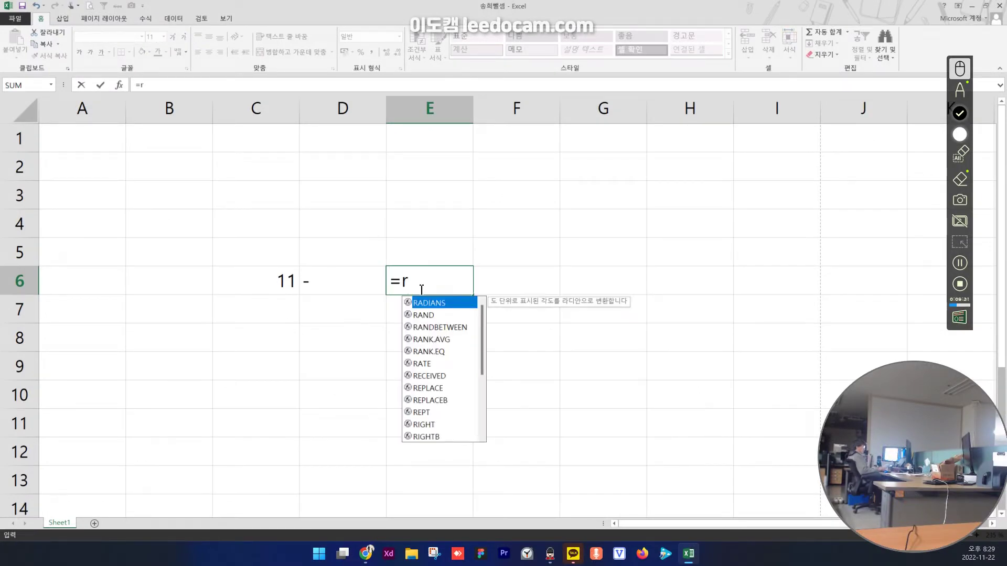
pyautogui.press('Escape')
pyautogui.press('Escape')
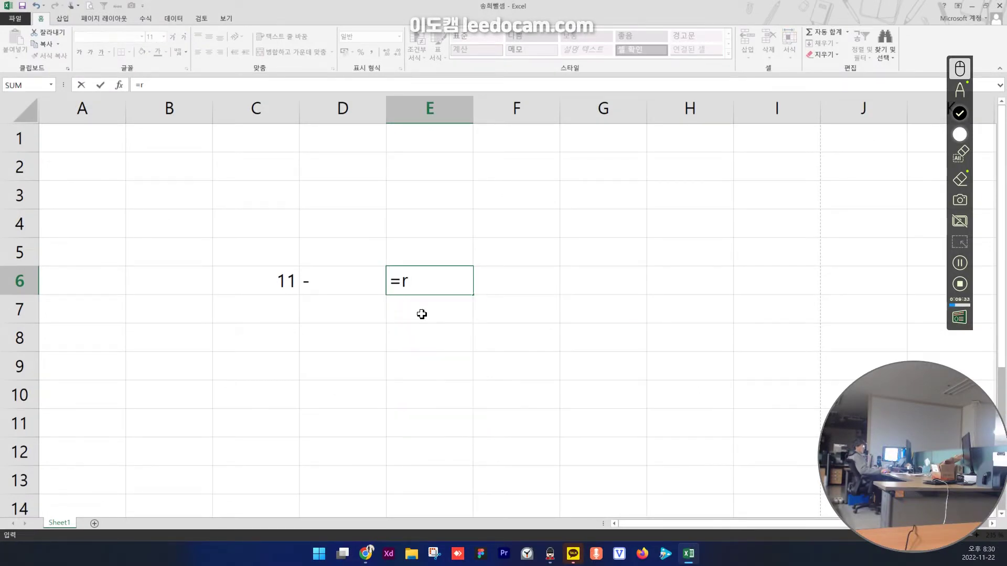
pyautogui.doubleClick(288, 284)
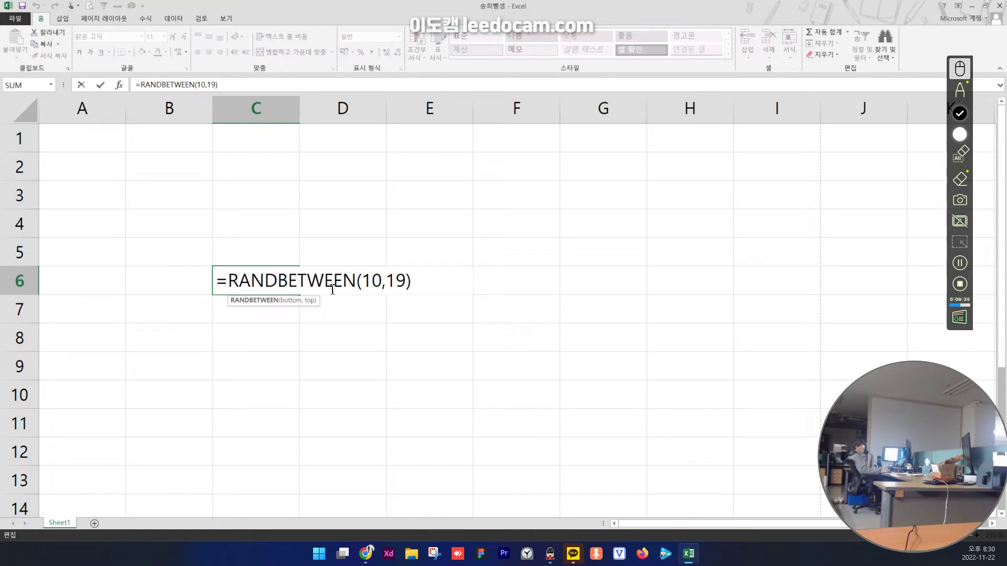
pyautogui.press('Escape')
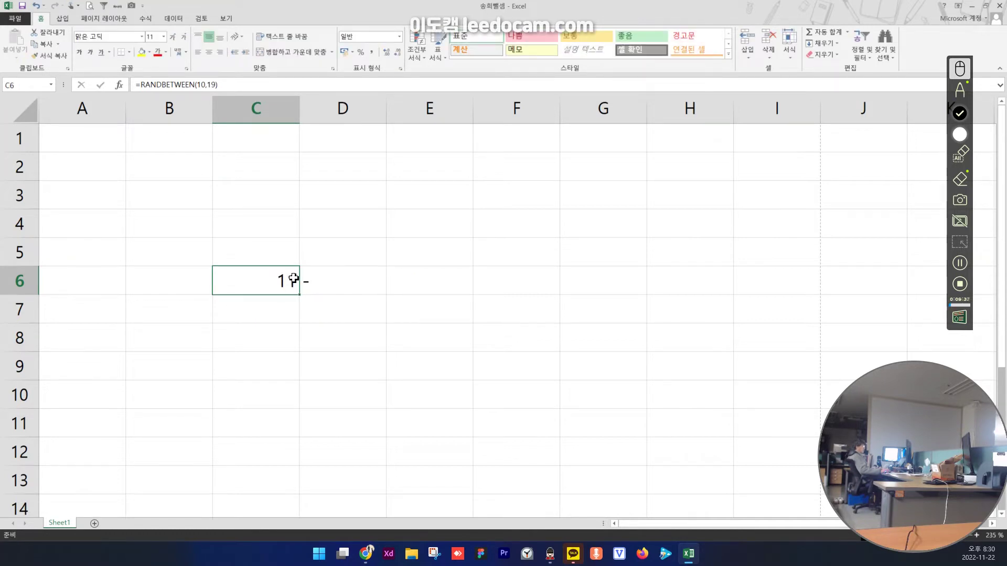
# - Enter =RIGHT(C6,1) in E5 to extract the ones digit of the random number
pyautogui.click(422, 257)
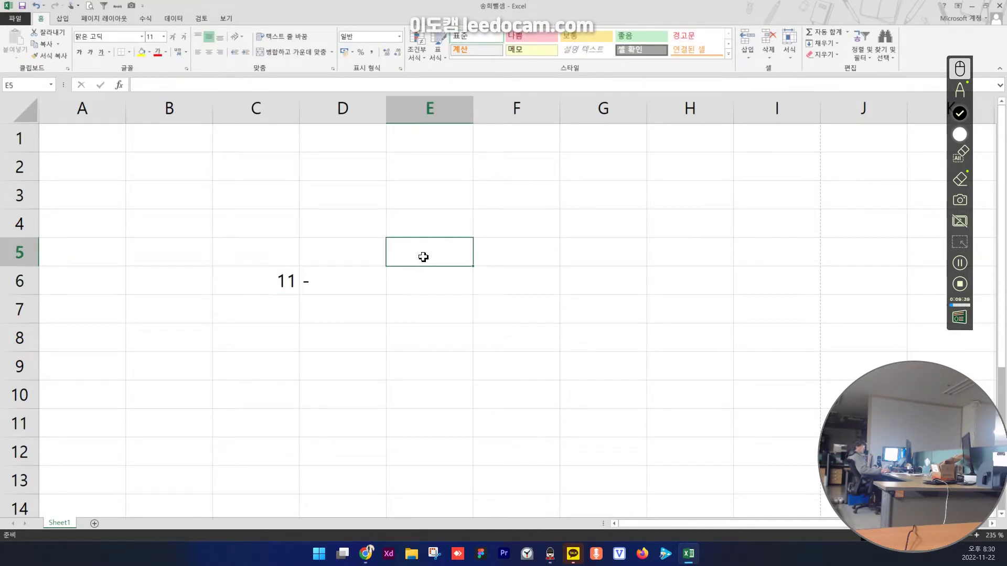
pyautogui.write('=')
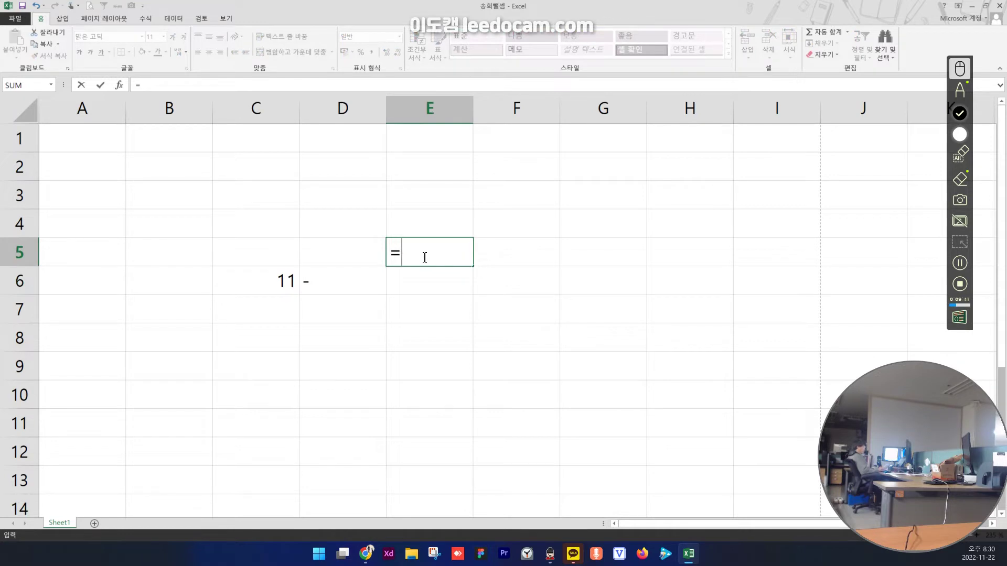
pyautogui.write('ri')
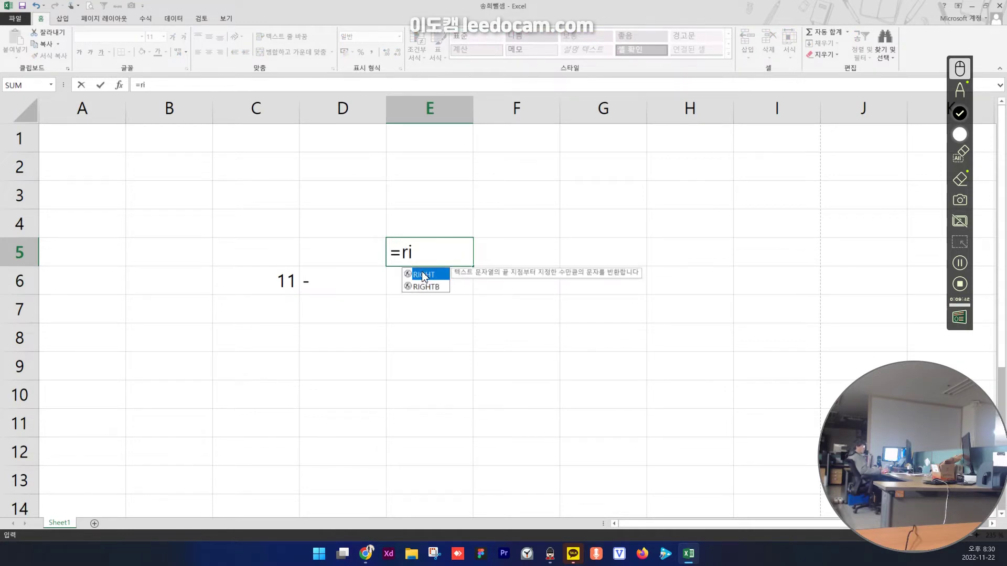
pyautogui.doubleClick(423, 275)
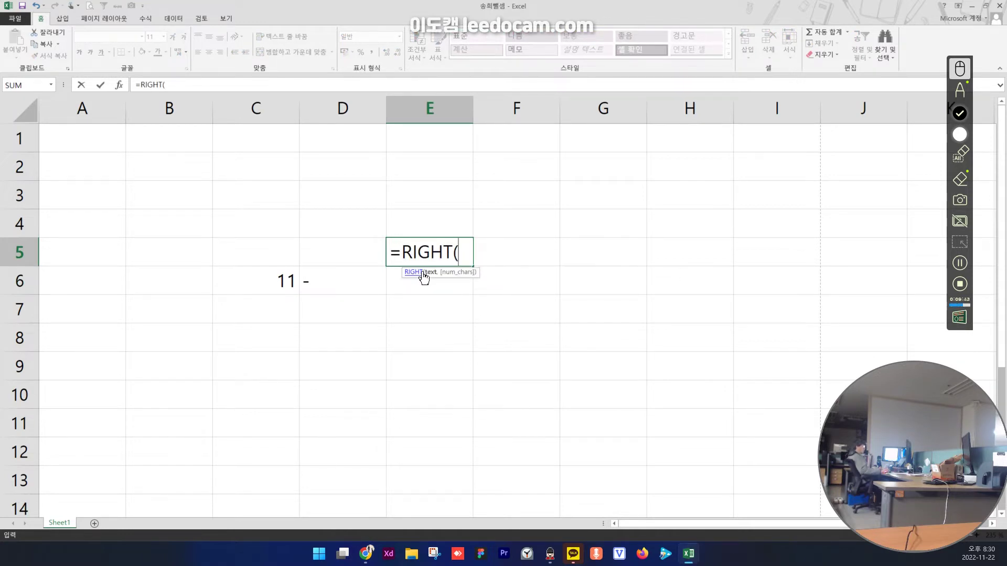
pyautogui.click(273, 283)
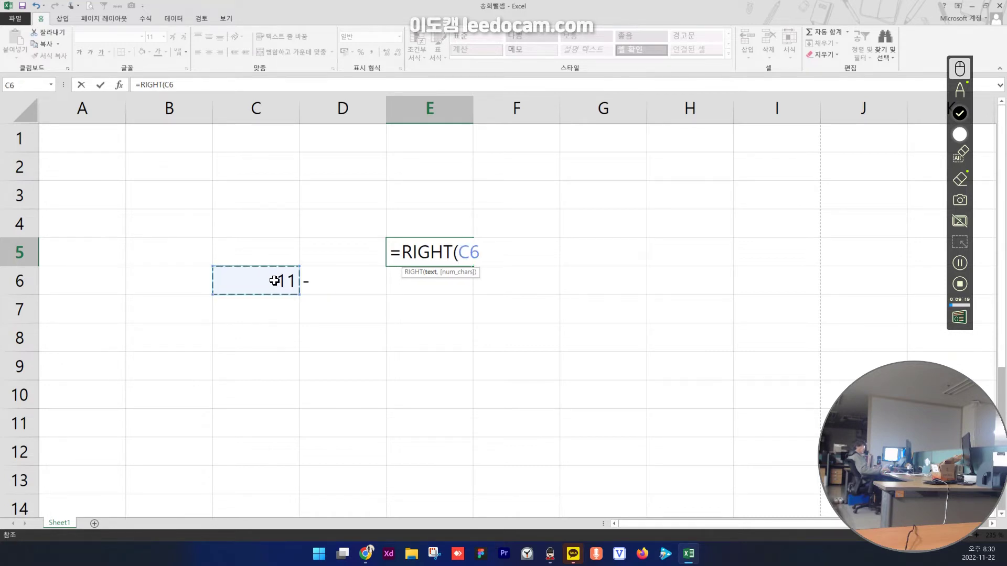
pyautogui.write(',1')
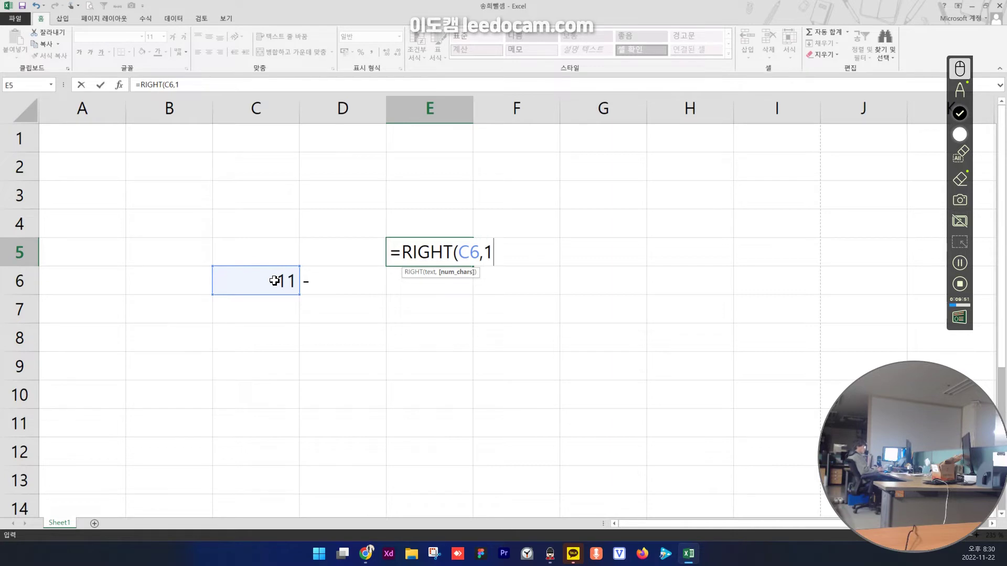
pyautogui.write(')')
pyautogui.press('Return')
pyautogui.press('Up')
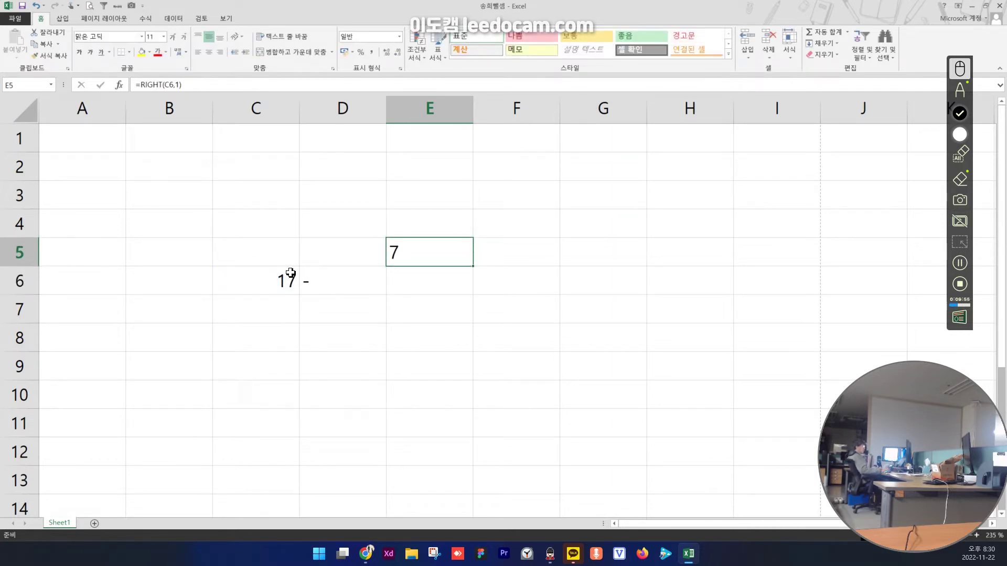
# - Change the character count of the RIGHT formula in E5 to 2
pyautogui.doubleClick(419, 256)
pyautogui.doubleClick(491, 253)
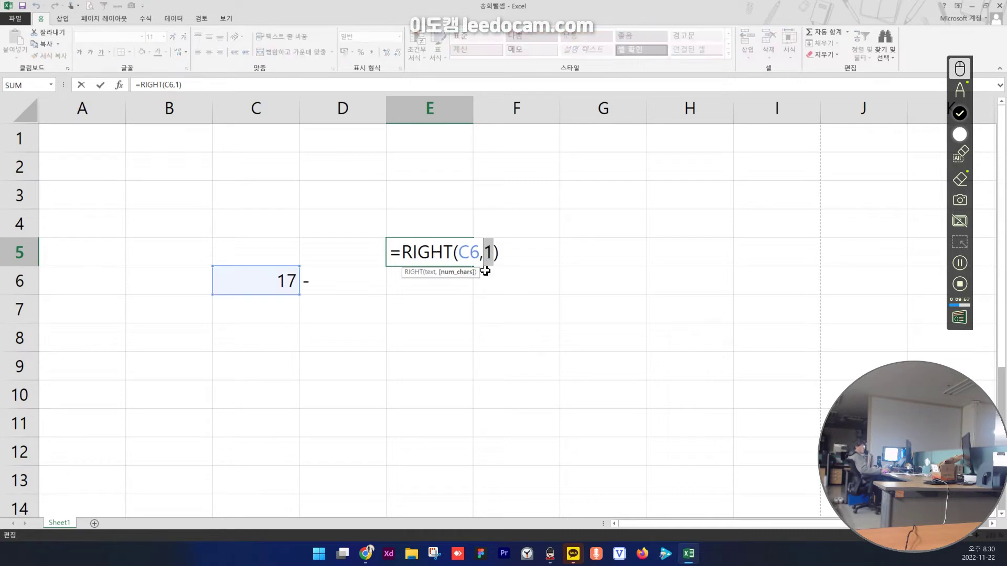
pyautogui.write('2')
pyautogui.press('Return')
pyautogui.press('Up')
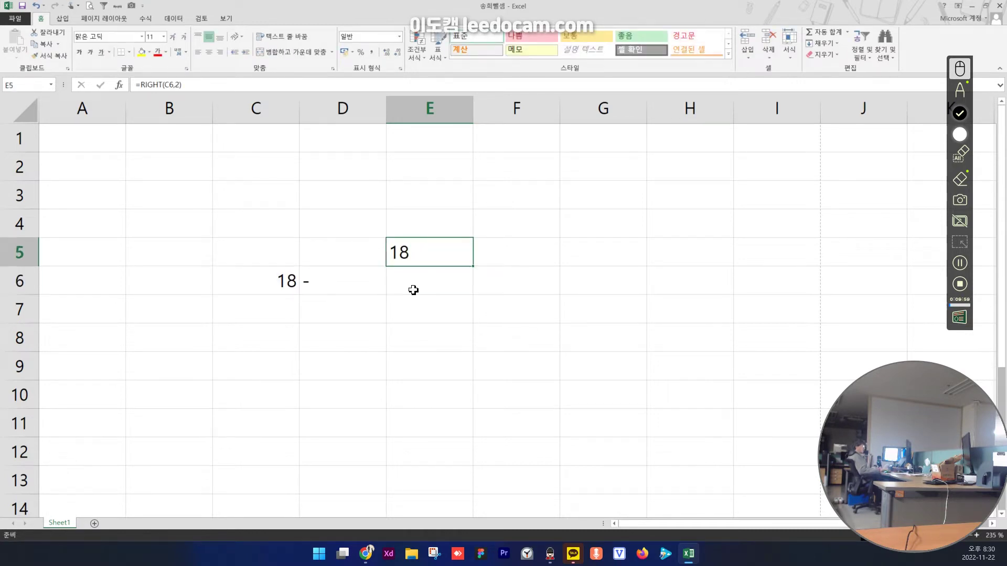
# - Set the character count of the RIGHT formula in E5 back to 1
pyautogui.doubleClick(422, 256)
pyautogui.doubleClick(488, 253)
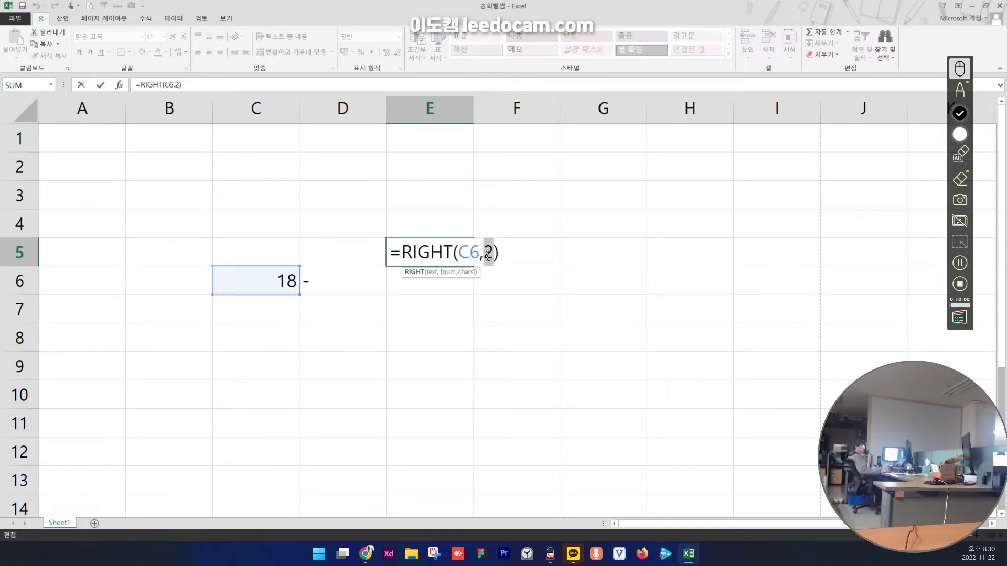
pyautogui.write('1')
pyautogui.press('Return')
pyautogui.press('Left')
pyautogui.press('Up')
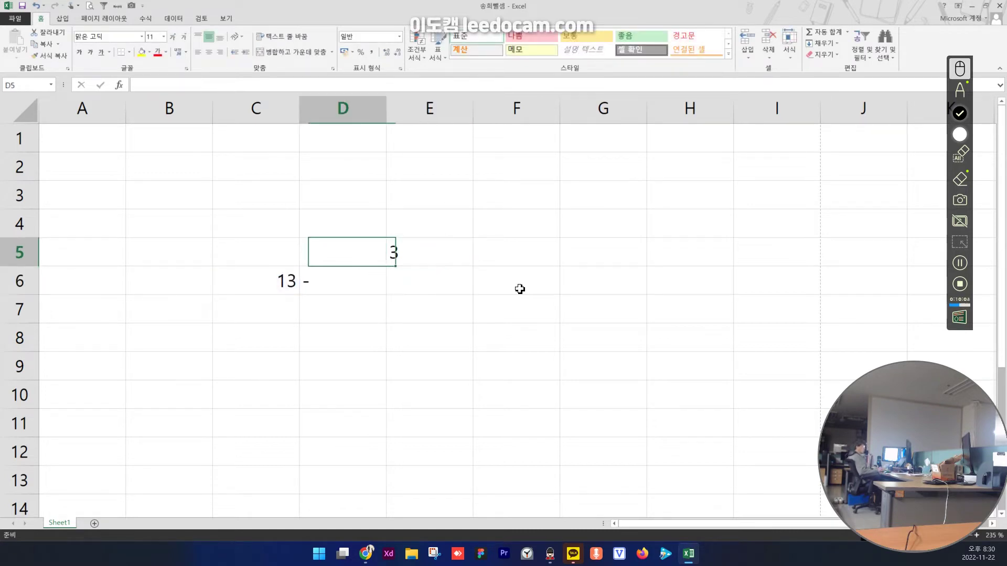
pyautogui.press('Left')
pyautogui.press('Down')
pyautogui.doubleClick(278, 278)
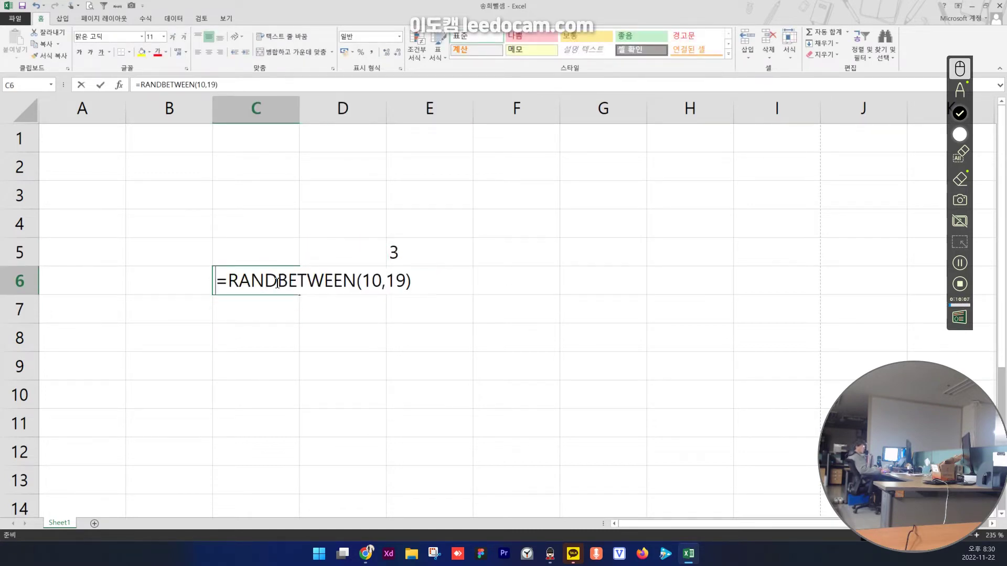
pyautogui.press('Escape')
# - Copy the RIGHT(C6,1) text without the equals sign from the formula in E5, leaving the formula as it is
pyautogui.click(399, 257)
pyautogui.doubleClick(399, 256)
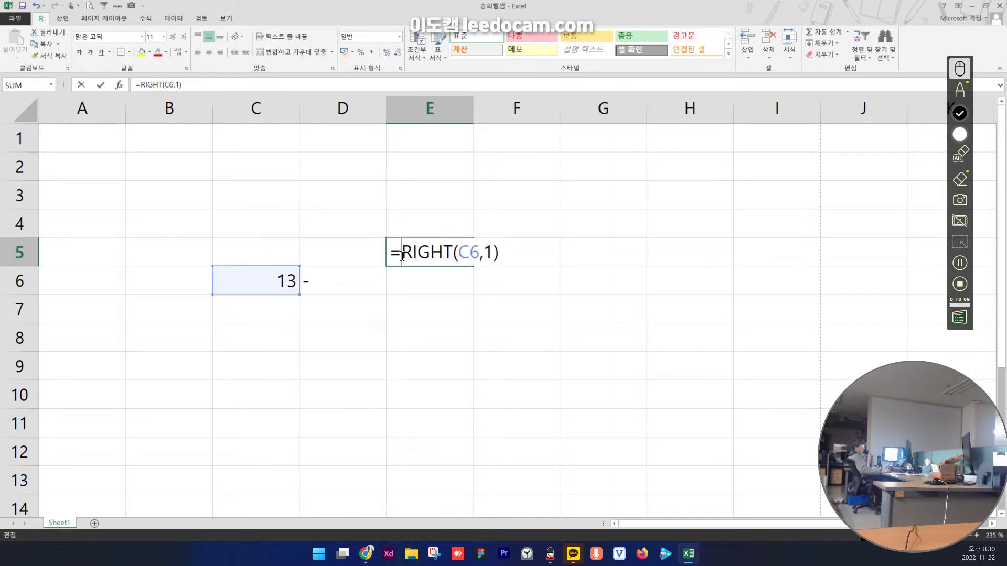
pyautogui.moveTo(403, 253); pyautogui.dragTo(569, 253)
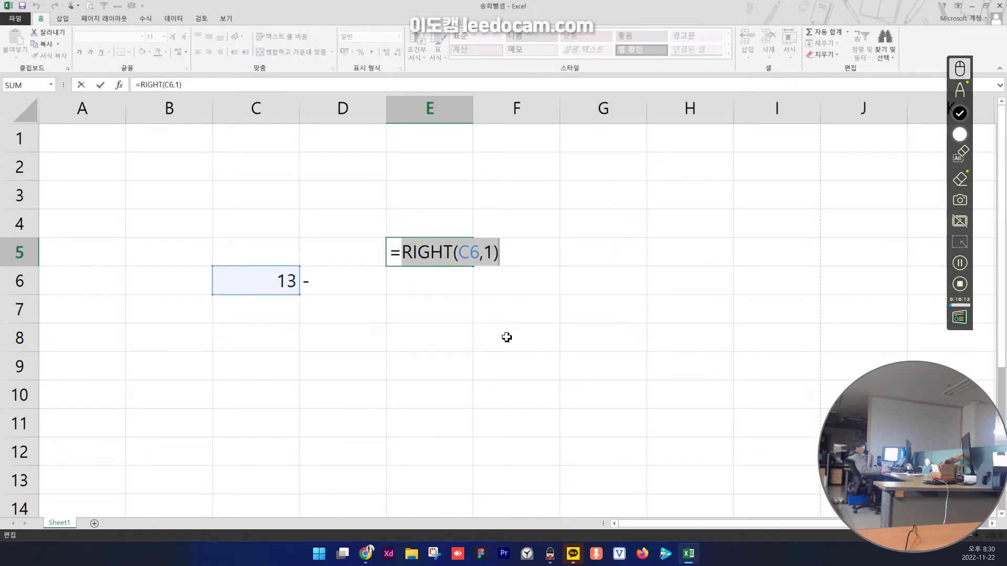
pyautogui.press('Escape')
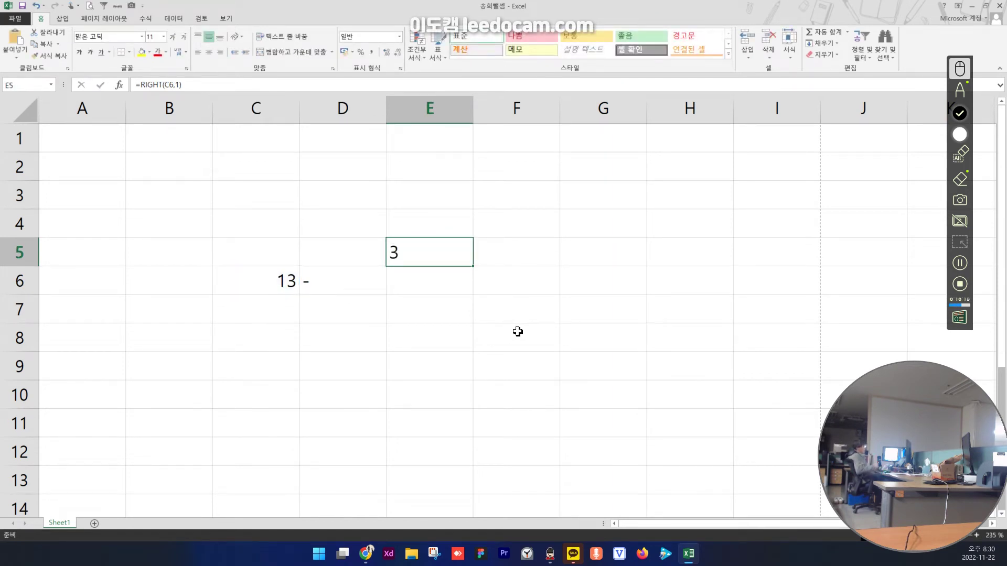
# - Enter =RANDBETWEEN(RIGHT(C6,1)+1,9) in E6 for the second number, reusing the copied RIGHT expression
pyautogui.click(415, 283)
pyautogui.write('=rna')
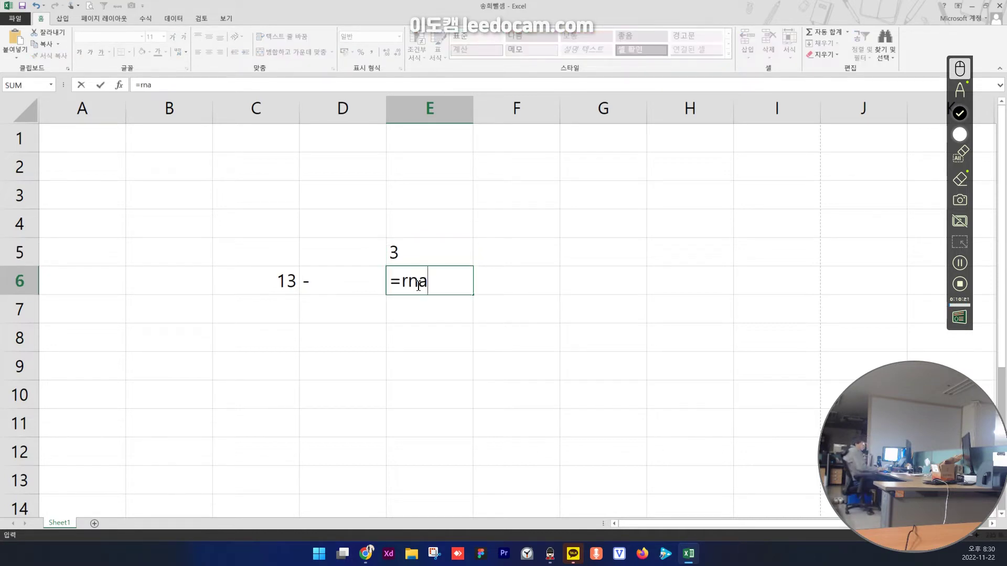
pyautogui.press('BackSpace')
pyautogui.press('BackSpace')
pyautogui.write('an')
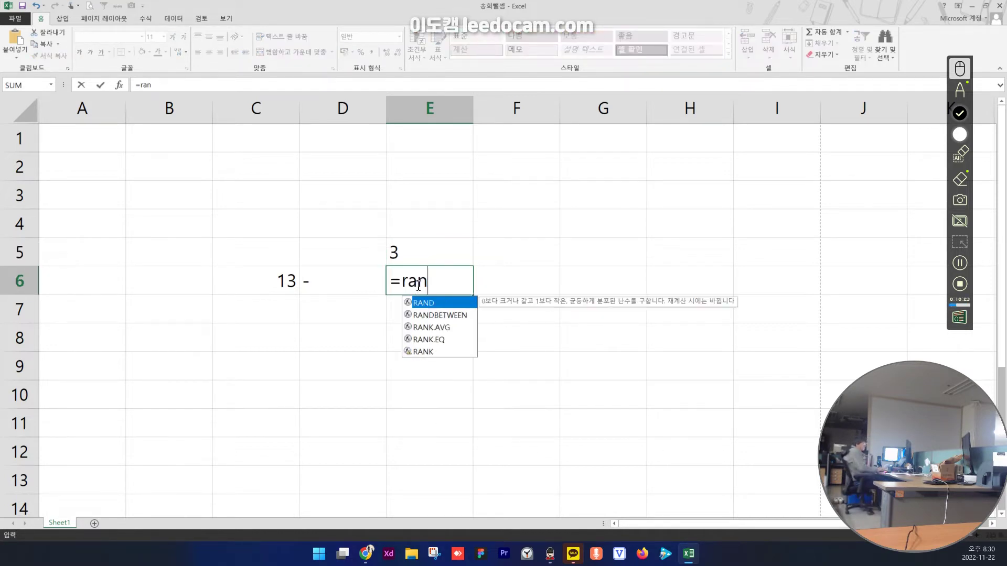
pyautogui.doubleClick(440, 315)
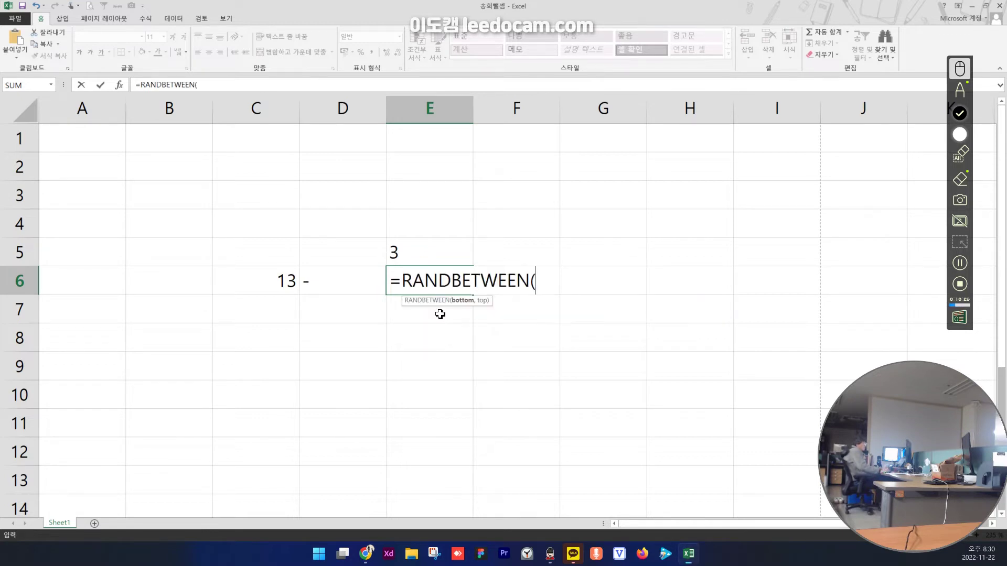
pyautogui.write('RIGHT(C6,1)')
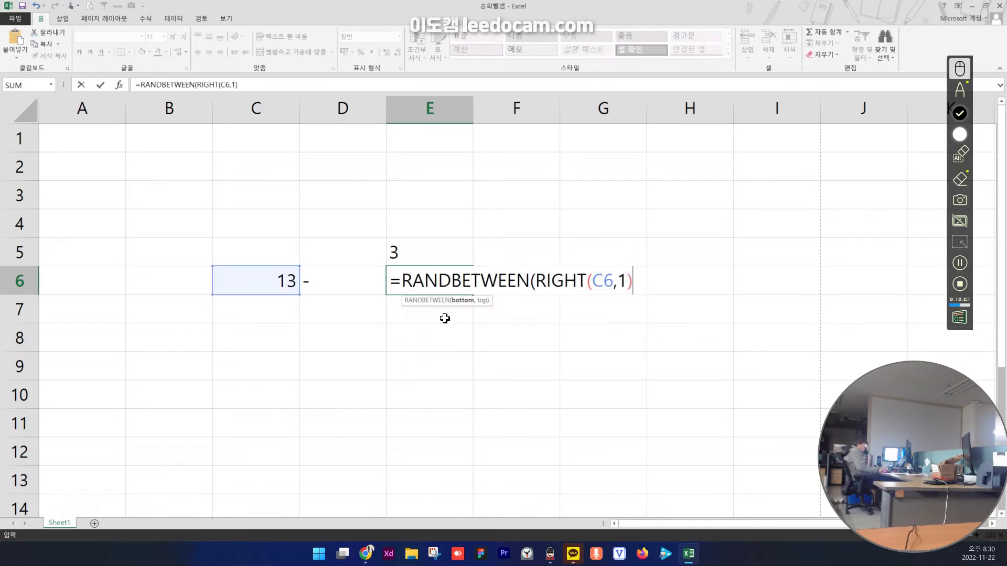
pyautogui.write('+1,9')
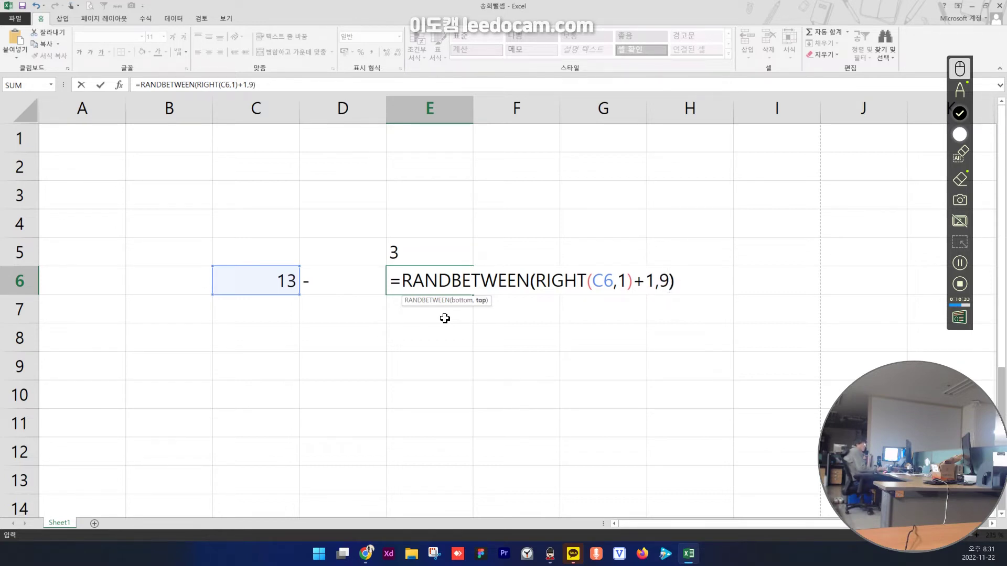
pyautogui.write(')')
pyautogui.press('Return')
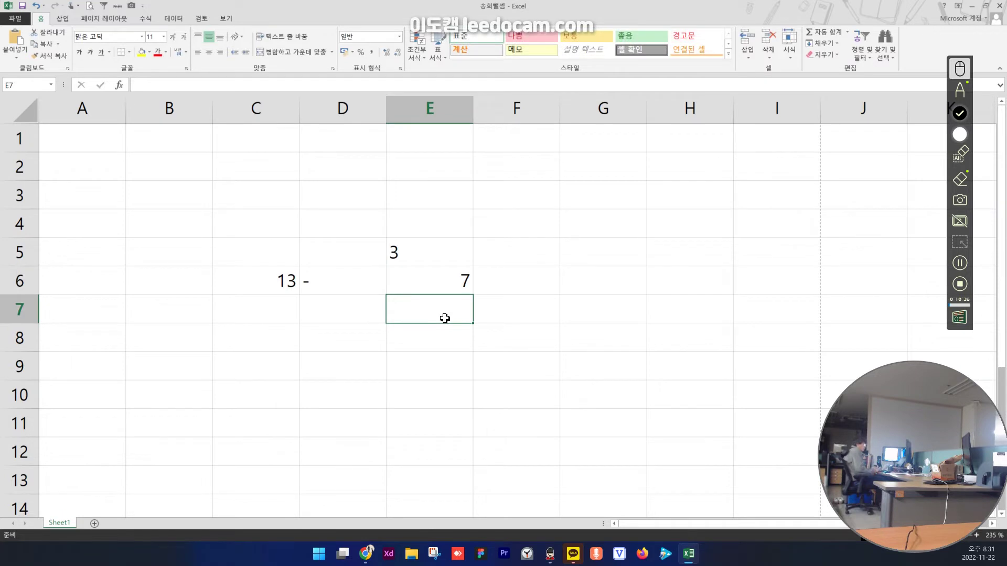
# - Recalculate the random numbers four times and clear the helper RIGHT formula from E5
pyautogui.press('F9')
pyautogui.press('F9')
pyautogui.press('F9')
pyautogui.press('F9')
pyautogui.click(429, 252)
pyautogui.press('Delete')
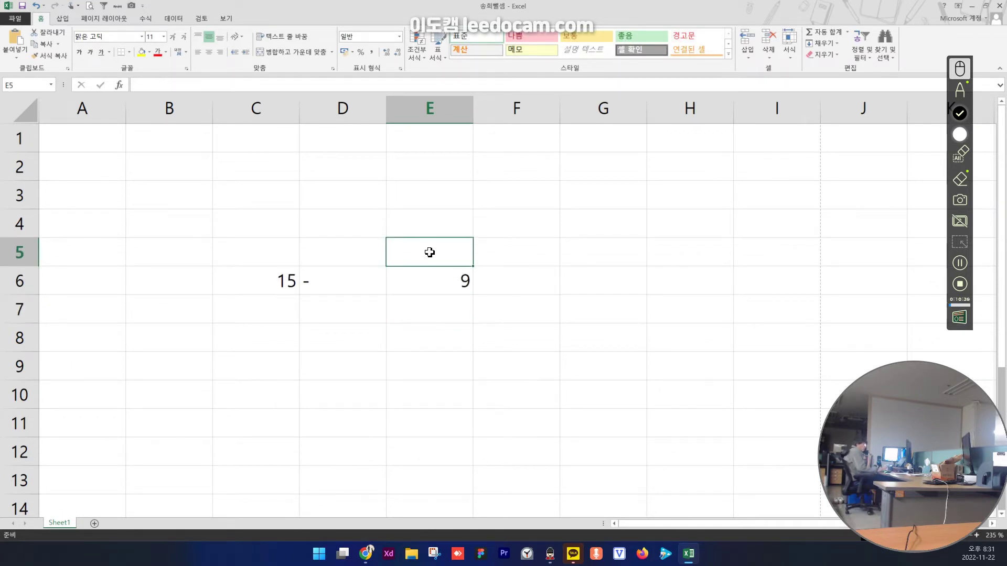
# - Recalculate the sheet repeatedly to check the random subtraction problems generated in row 6
pyautogui.press('F9')
pyautogui.press('F9')
pyautogui.press('F9')
pyautogui.press('F9')
pyautogui.press('F9')
pyautogui.press('F9')
pyautogui.press('F9')
pyautogui.press('F9')
pyautogui.press('F9')
pyautogui.press('F9')
pyautogui.press('F9')
pyautogui.press('F9')
pyautogui.press('F9')
pyautogui.press('F9')
pyautogui.press('F9')
pyautogui.press('F9')
pyautogui.press('F9')
pyautogui.press('F9')
pyautogui.press('F9')
pyautogui.press('F9')
# - Replace the formula in C6 with the fixed number 19 and select E6 to check its formula
pyautogui.press('Down')
pyautogui.press('Left')
pyautogui.press('Left')
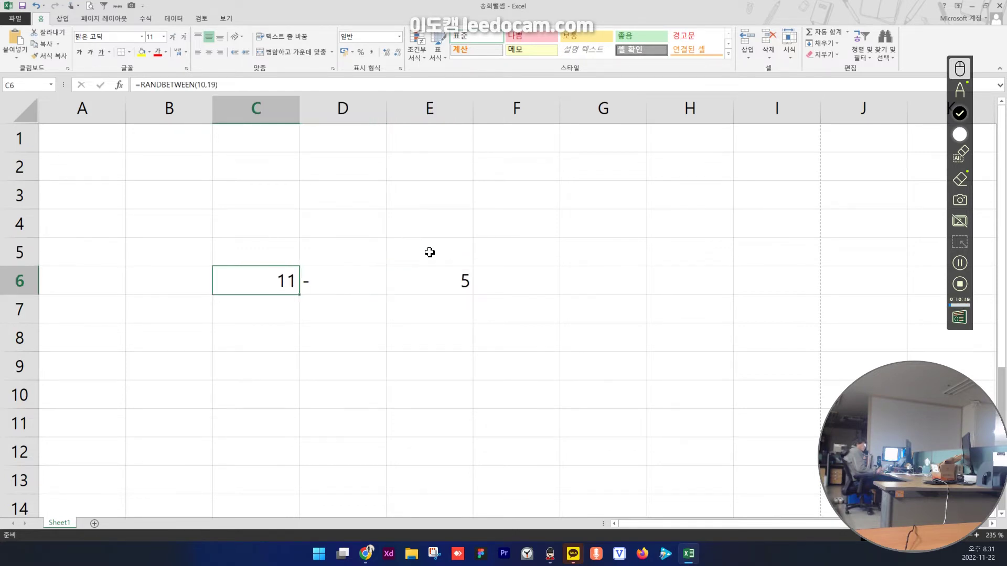
pyautogui.write('19')
pyautogui.press('Return')
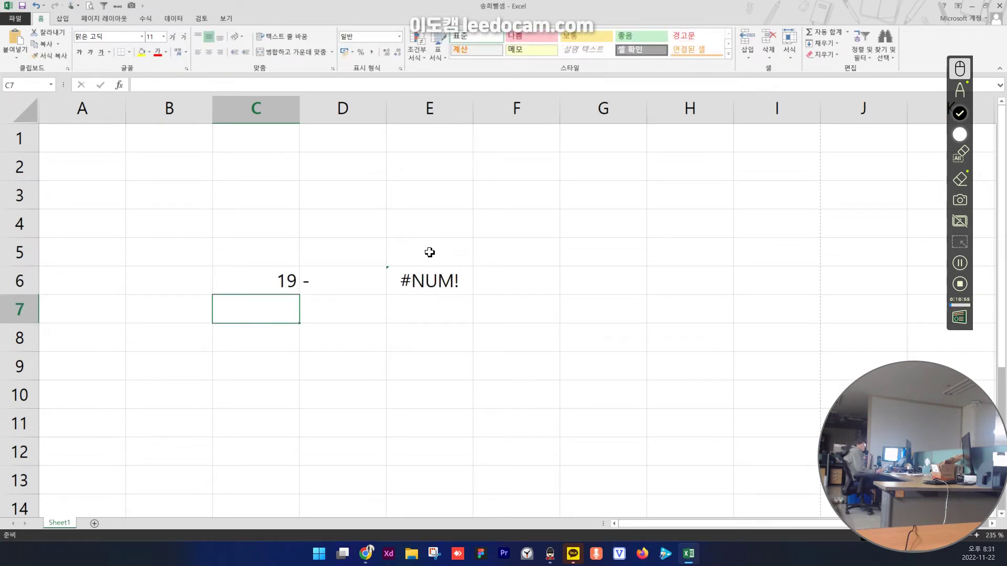
pyautogui.press('Right')
pyautogui.press('Up')
pyautogui.press('Right')
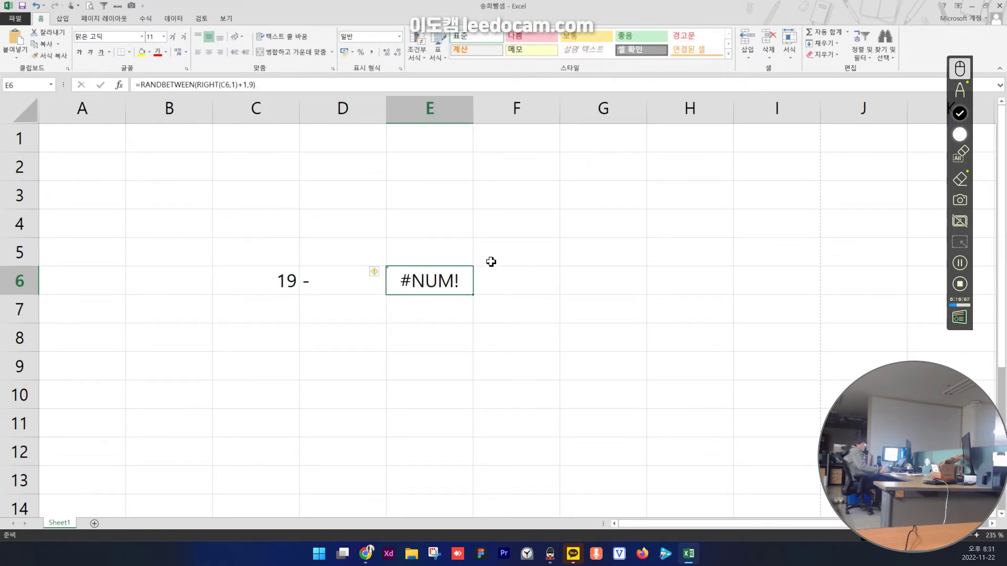
# - Examine the lower bound RIGHT(C6,1)+1 in the RANDBETWEEN formula of E6
pyautogui.doubleClick(440, 280)
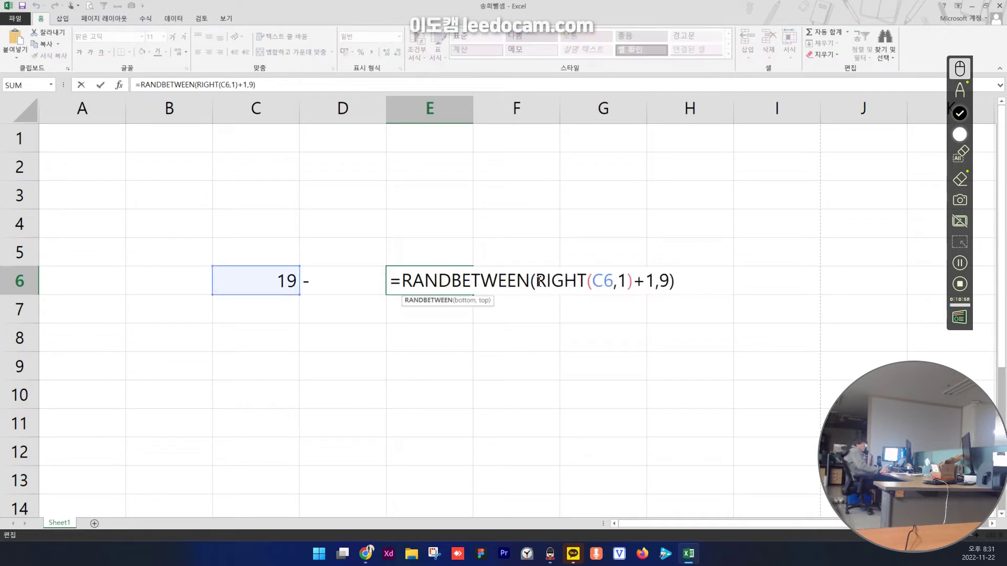
pyautogui.moveTo(537, 281)
pyautogui.mouseDown()
pyautogui.moveTo(618, 282)
pyautogui.moveTo(552, 281)
pyautogui.mouseUp()
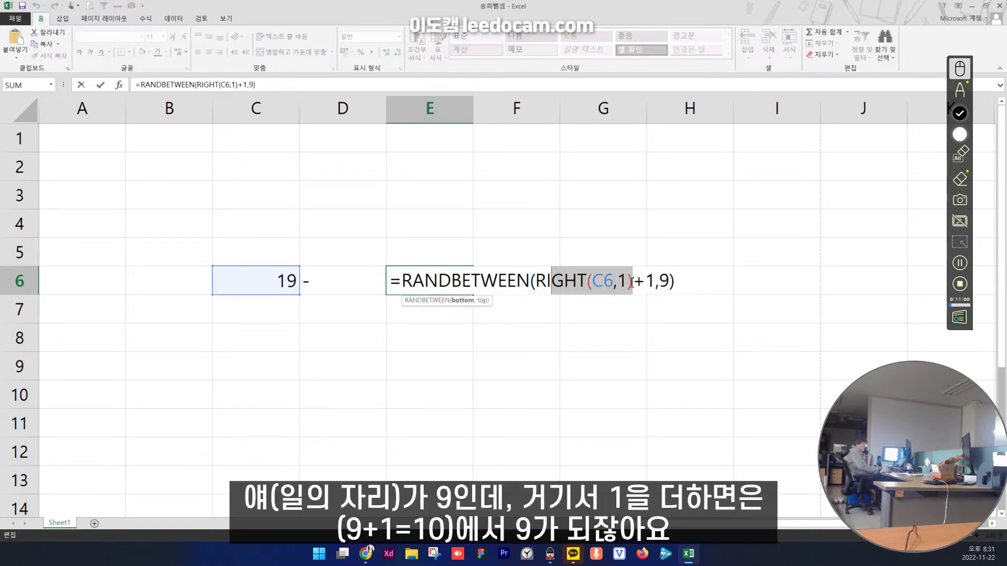
pyautogui.moveTo(656, 283); pyautogui.dragTo(538, 280)
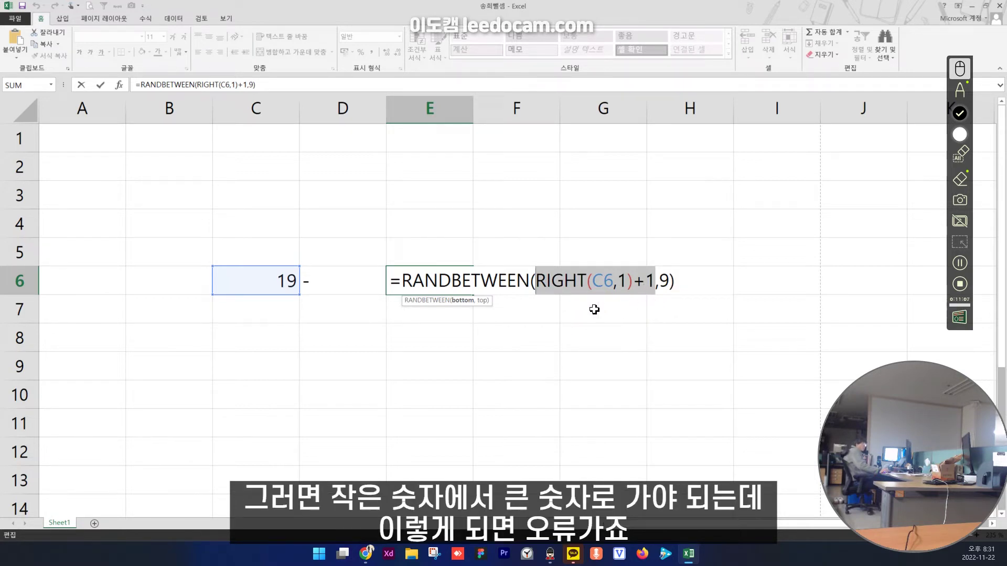
pyautogui.hotkey('ctrl', 'Return')
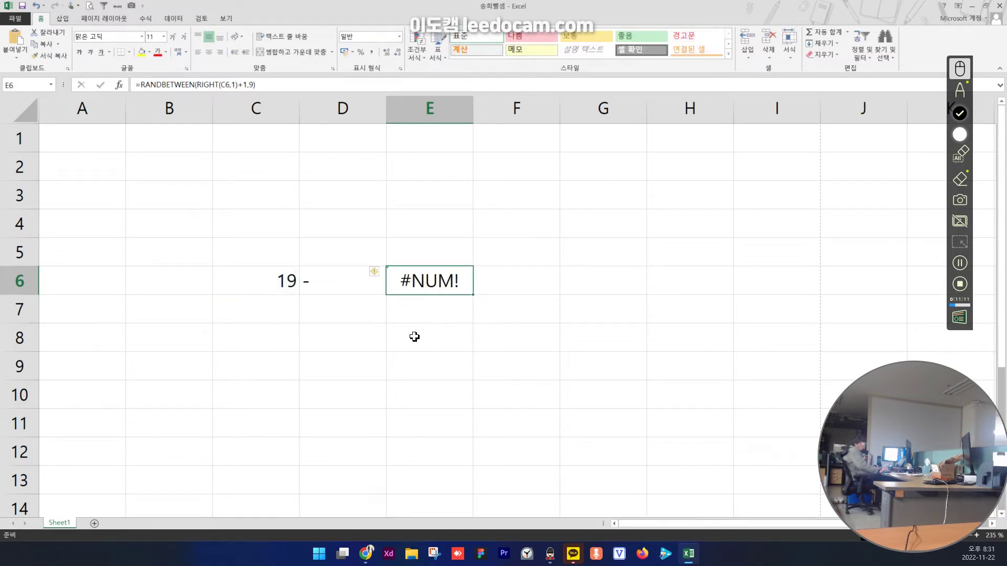
# - Start wrapping the RANDBETWEEN formula in E6 in an IF function, with a copy of RIGHT(C6,1) as its test expression
pyautogui.doubleClick(413, 283)
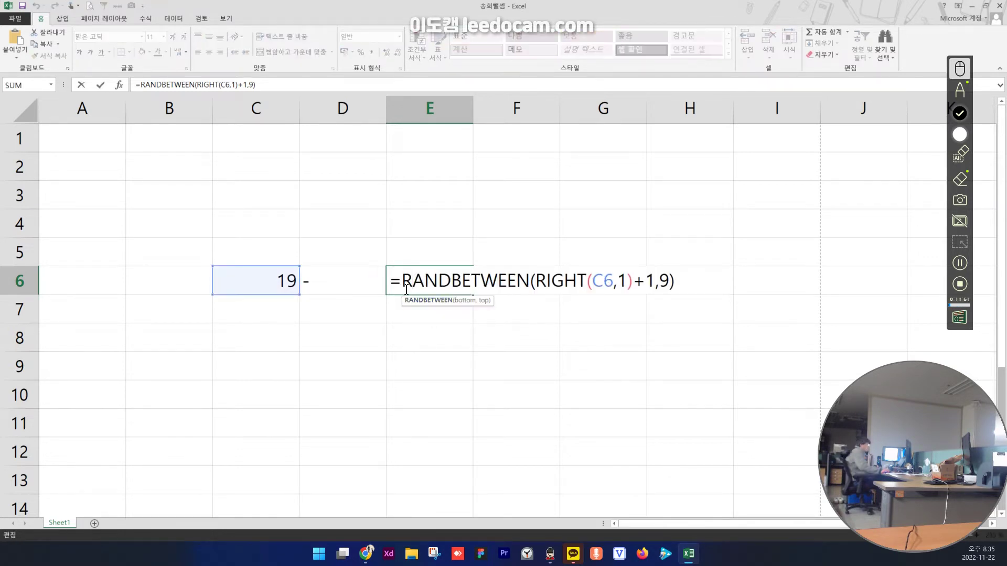
pyautogui.click(402, 283)
pyautogui.press('Left')
pyautogui.press('Left')
pyautogui.write('if(')
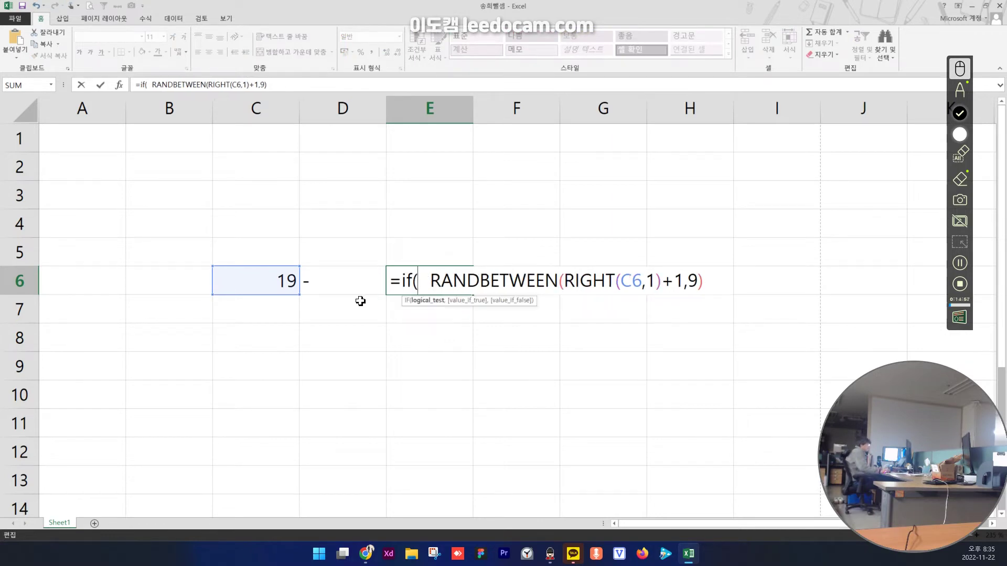
pyautogui.moveTo(564, 283); pyautogui.dragTo(662, 283)
pyautogui.hotkey('ctrl', 'c')
pyautogui.click(490, 283)
pyautogui.click(419, 283)
pyautogui.hotkey('ctrl', 'v')
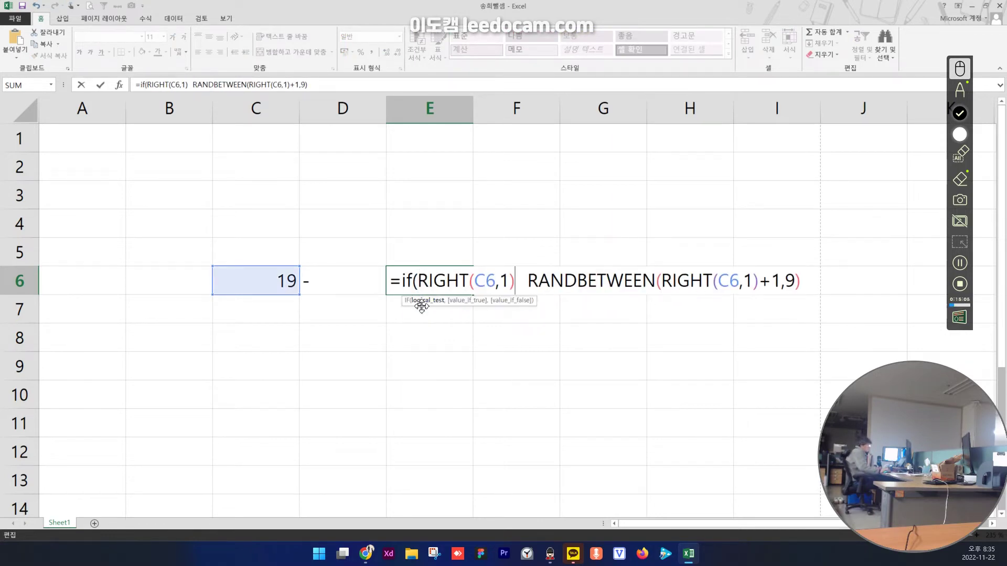
# - Complete the test in E6 as ="9", with RANDBETWEEN(1,9) if true and the existing RANDBETWEEN formula if false
pyautogui.write('="9",ra')
pyautogui.doubleClick(598, 335)
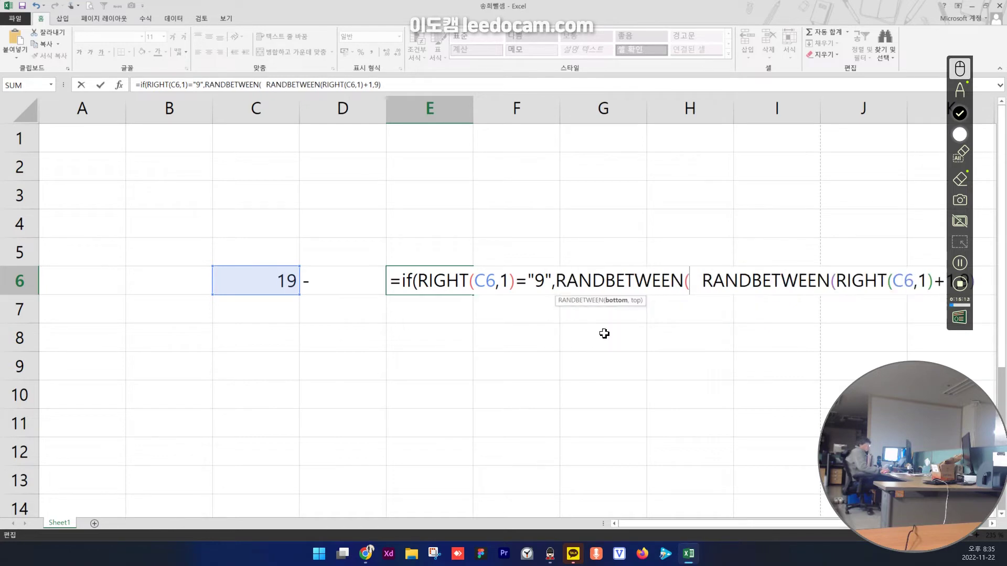
pyautogui.write('1,9),')
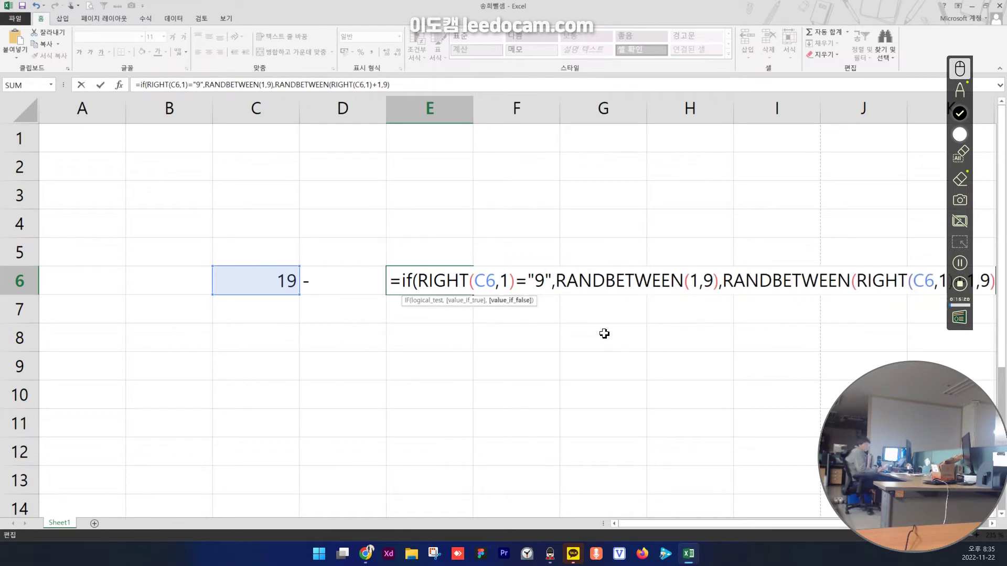
pyautogui.press('Return')
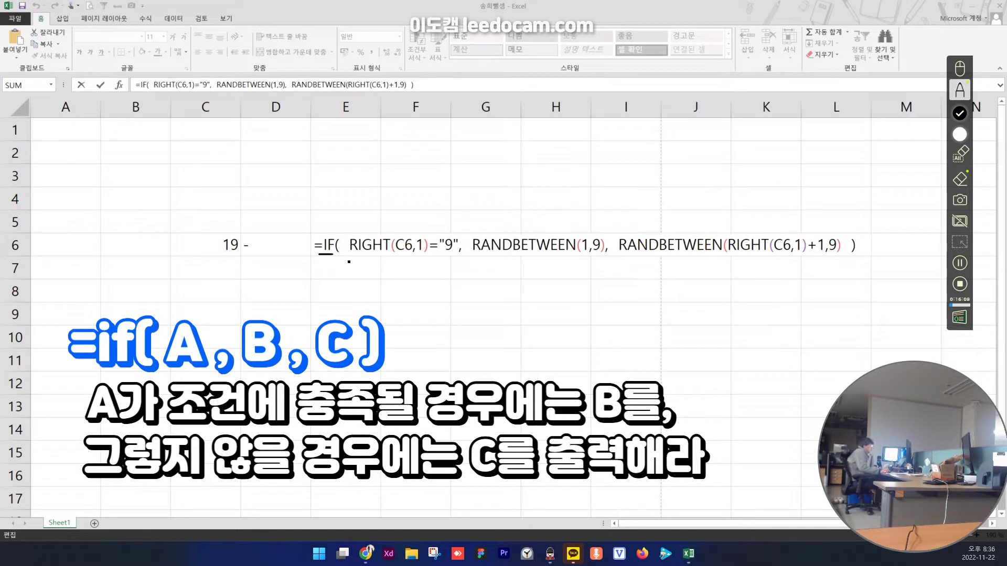
pyautogui.moveTo(352, 255); pyautogui.dragTo(402, 255)
pyautogui.moveTo(244, 258)
pyautogui.mouseDown()
pyautogui.moveTo(161, 232)
pyautogui.moveTo(254, 255)
pyautogui.mouseUp()
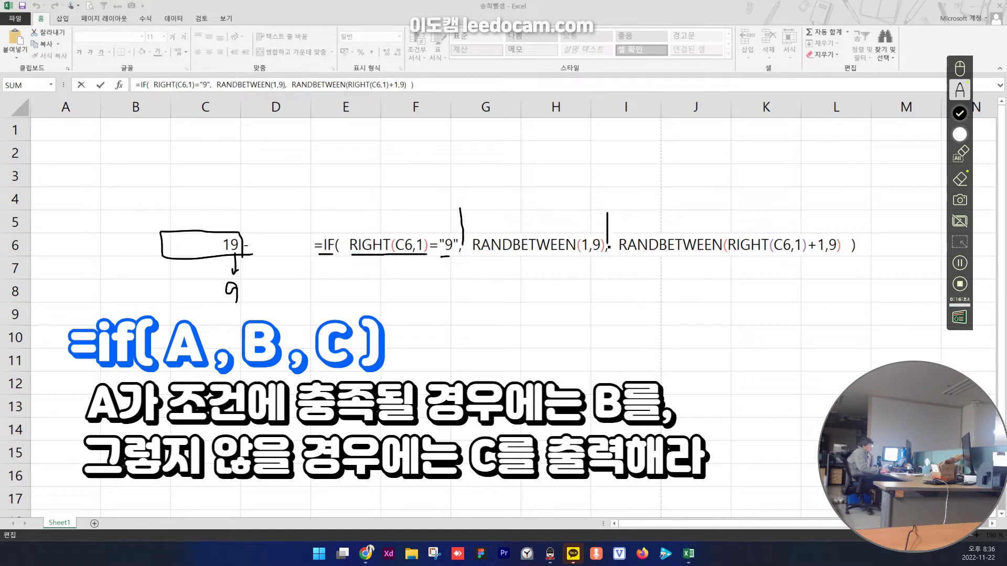
pyautogui.moveTo(427, 270); pyautogui.dragTo(461, 260)
pyautogui.moveTo(356, 268); pyautogui.dragTo(464, 267)
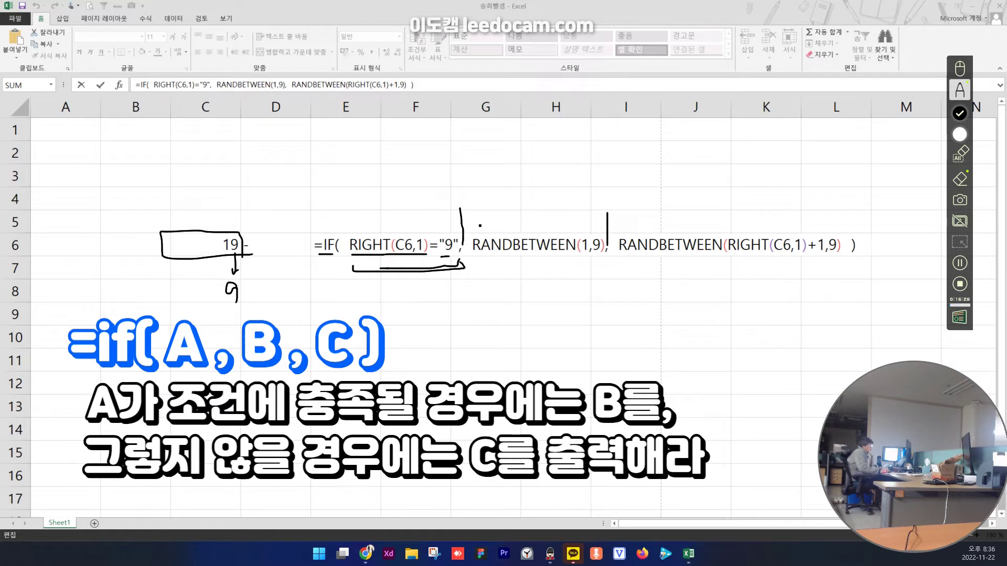
pyautogui.moveTo(480, 226); pyautogui.dragTo(574, 228)
pyautogui.moveTo(355, 269); pyautogui.dragTo(464, 273)
pyautogui.moveTo(621, 260)
pyautogui.mouseDown()
pyautogui.moveTo(740, 276)
pyautogui.moveTo(838, 258)
pyautogui.mouseUp()
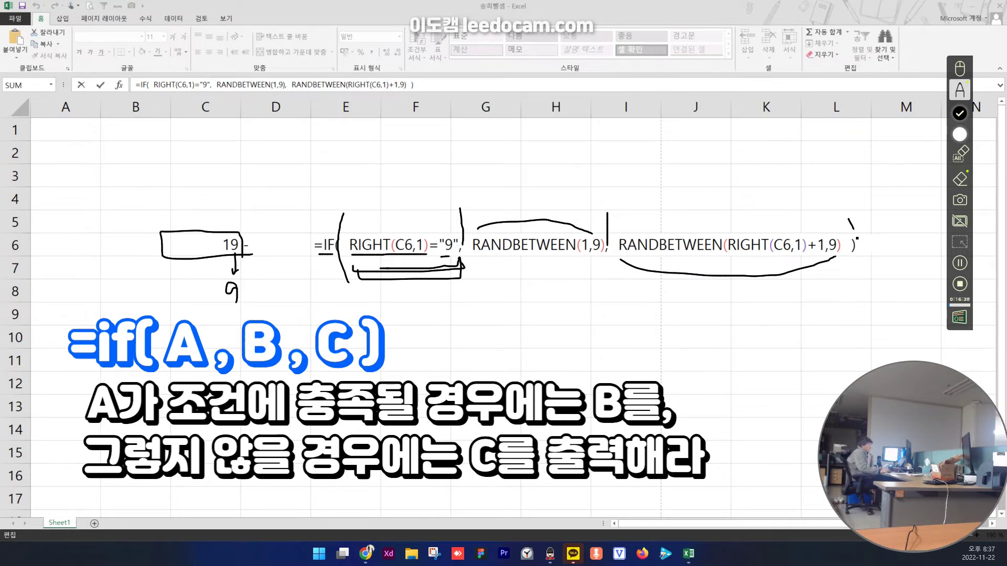
pyautogui.moveTo(857, 237); pyautogui.dragTo(845, 284)
pyautogui.moveTo(406, 191)
pyautogui.mouseDown()
pyautogui.moveTo(372, 192)
pyautogui.moveTo(408, 200)
pyautogui.mouseUp()
pyautogui.moveTo(426, 158)
pyautogui.mouseDown()
pyautogui.moveTo(508, 171)
pyautogui.moveTo(609, 108)
pyautogui.moveTo(698, 180)
pyautogui.moveTo(707, 166)
pyautogui.mouseUp()
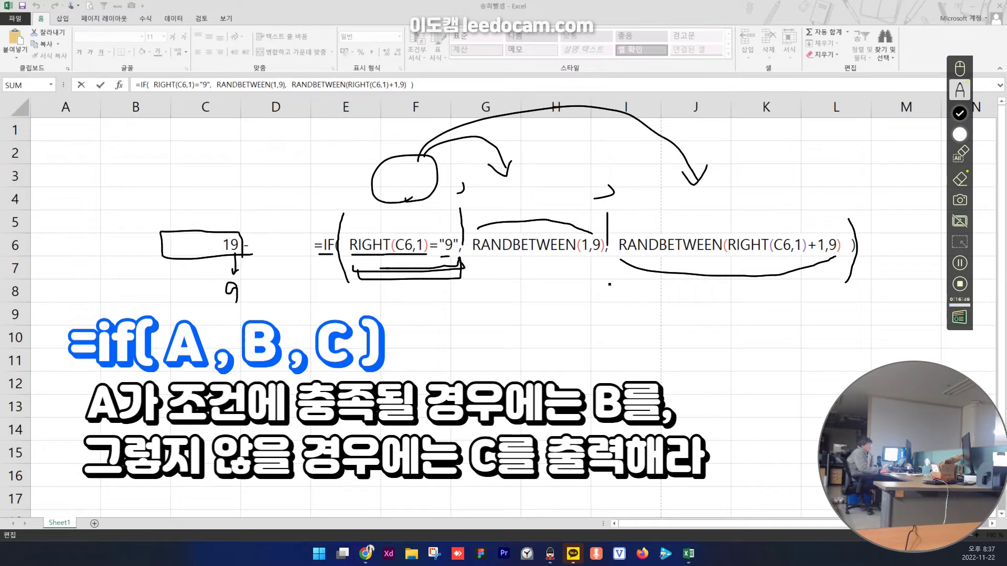
pyautogui.moveTo(453, 257); pyautogui.dragTo(564, 256)
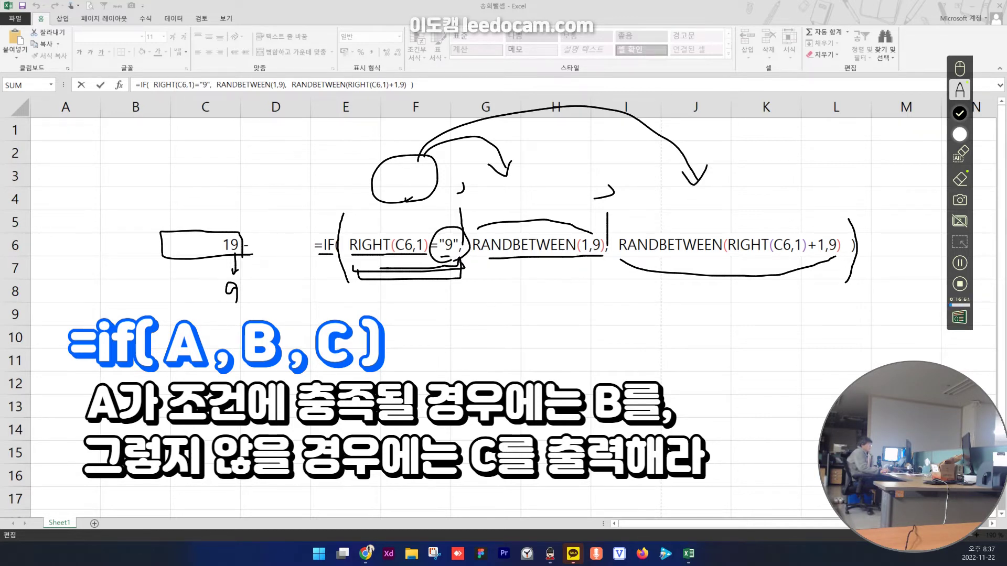
pyautogui.moveTo(340, 330); pyautogui.dragTo(333, 359)
pyautogui.moveTo(428, 335); pyautogui.dragTo(428, 356)
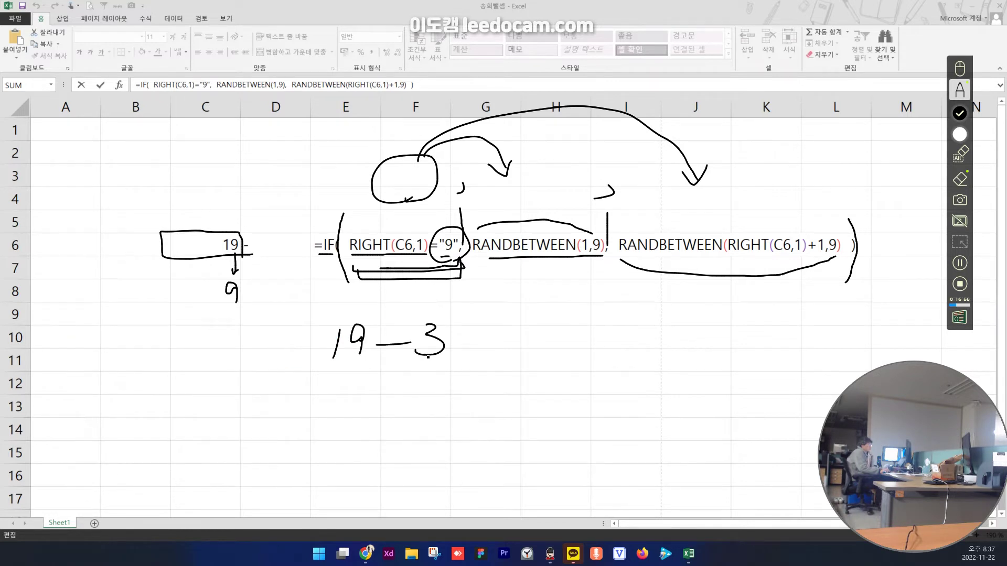
pyautogui.moveTo(334, 372)
pyautogui.mouseDown()
pyautogui.moveTo(428, 305)
pyautogui.moveTo(333, 370)
pyautogui.mouseUp()
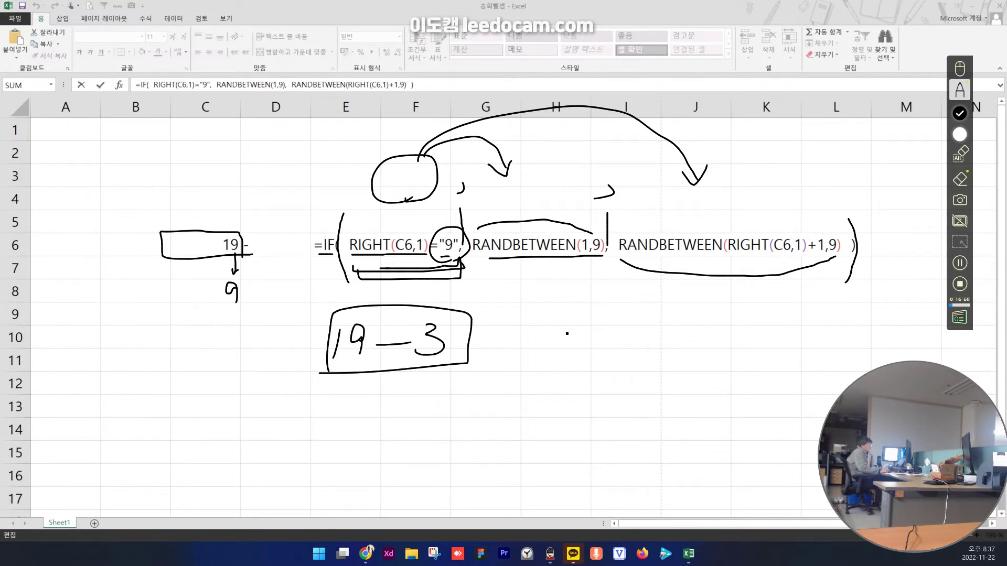
pyautogui.moveTo(628, 260); pyautogui.dragTo(811, 262)
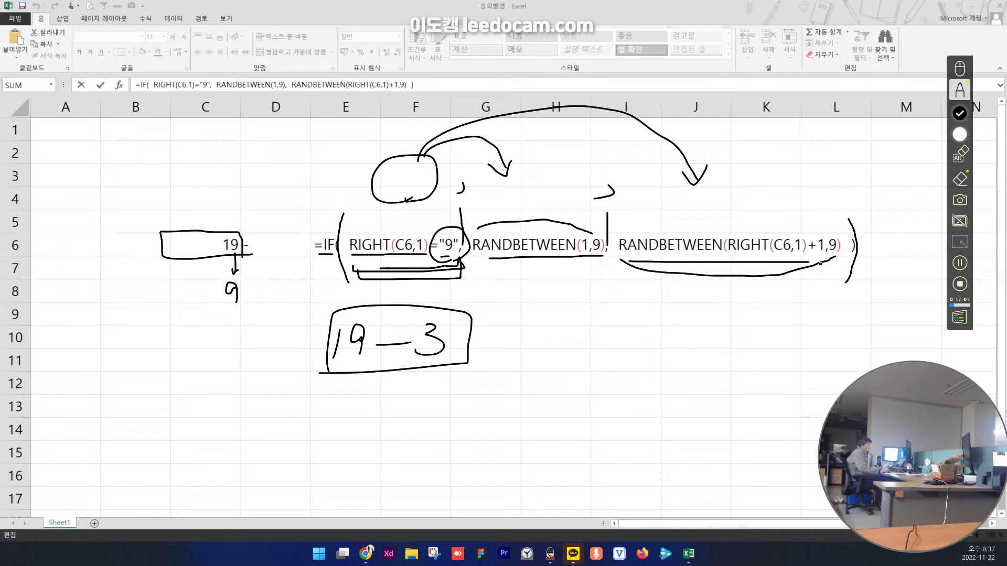
pyautogui.moveTo(846, 230)
pyautogui.mouseDown()
pyautogui.moveTo(617, 230)
pyautogui.moveTo(841, 269)
pyautogui.mouseUp()
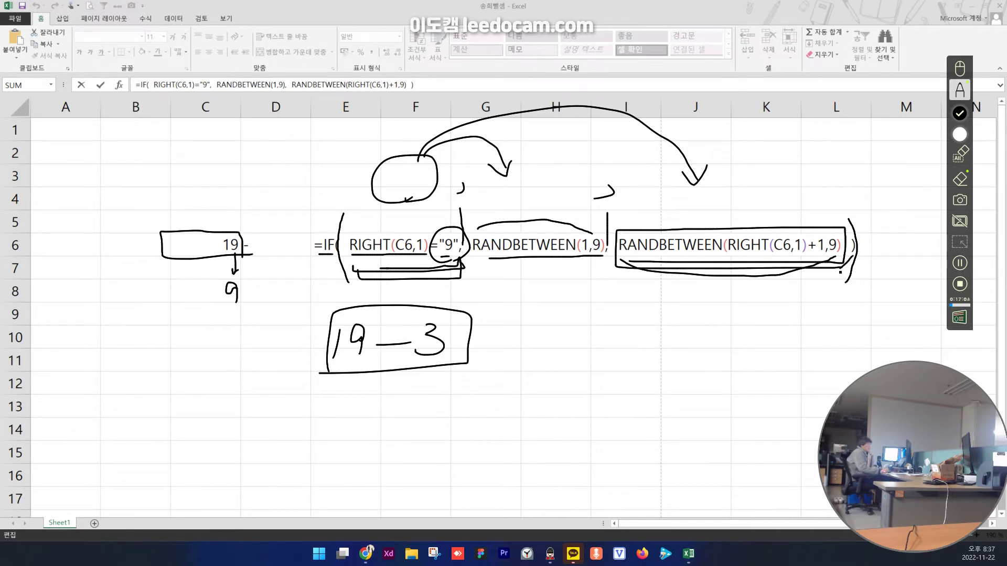
pyautogui.click(959, 158)
pyautogui.click(959, 70)
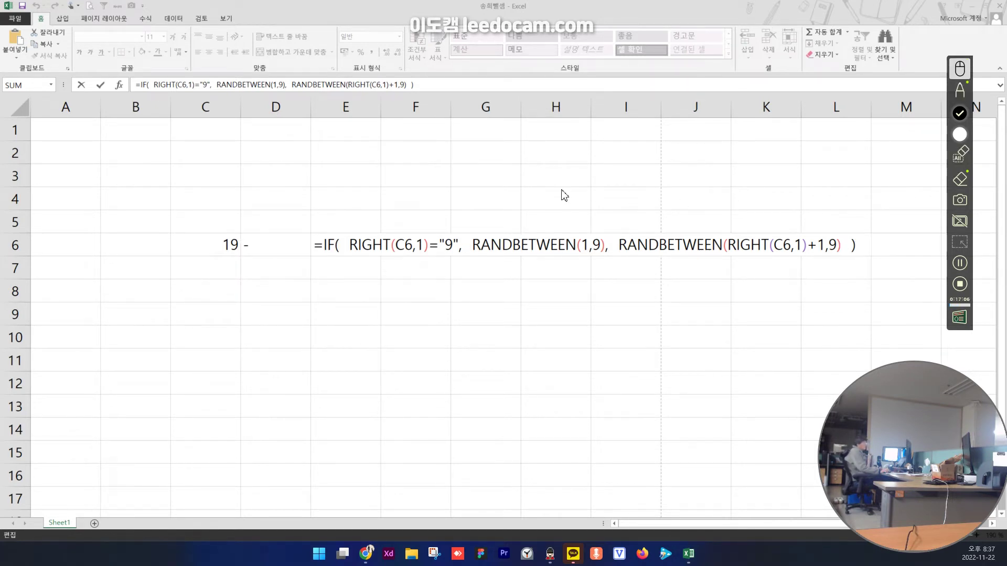
# - Commit the IF formula in E6 and enter an equals sign as text in F6
pyautogui.click(350, 234)
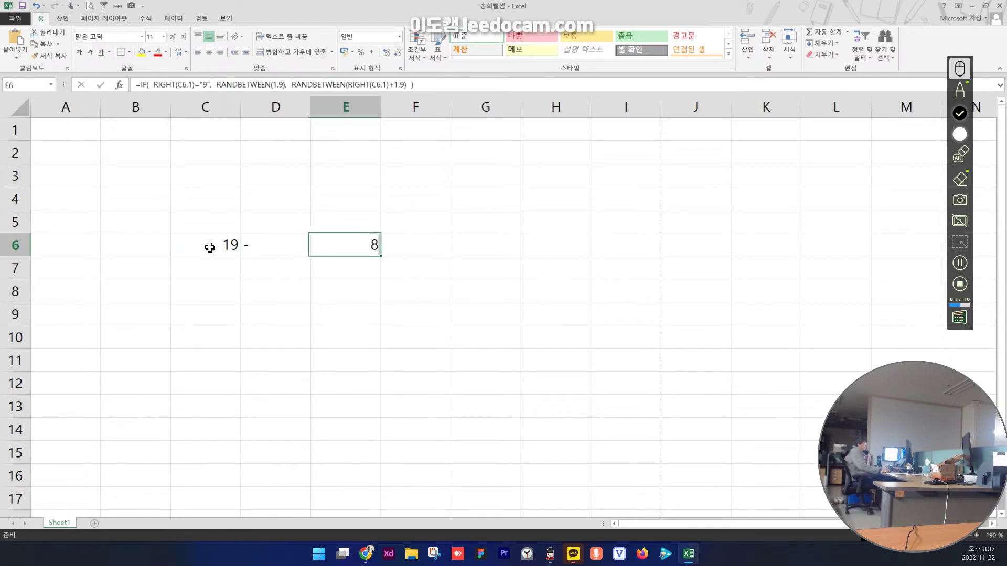
pyautogui.click(193, 247)
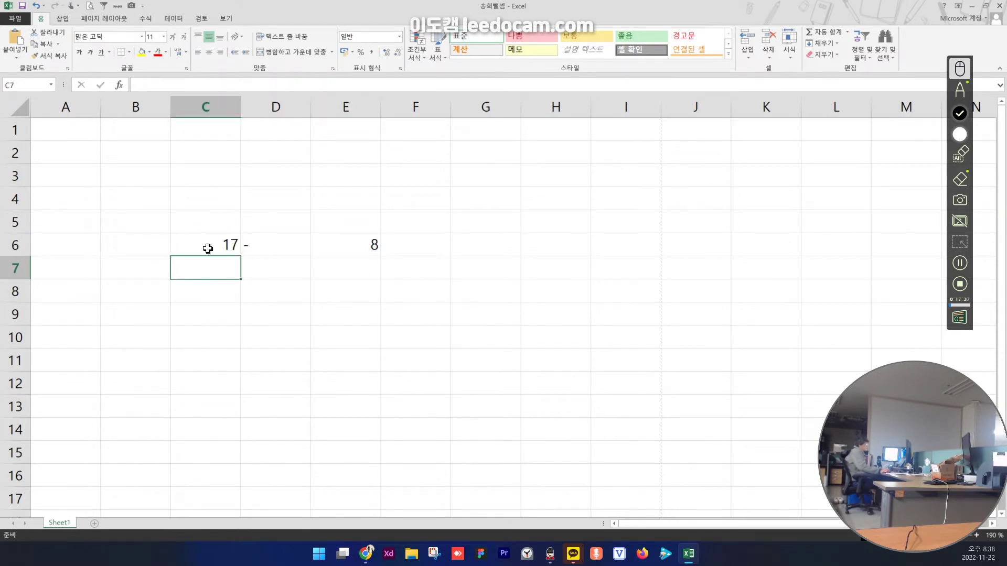
pyautogui.moveTo(208, 247); pyautogui.dragTo(262, 247)
pyautogui.click(341, 251)
pyautogui.click(388, 250)
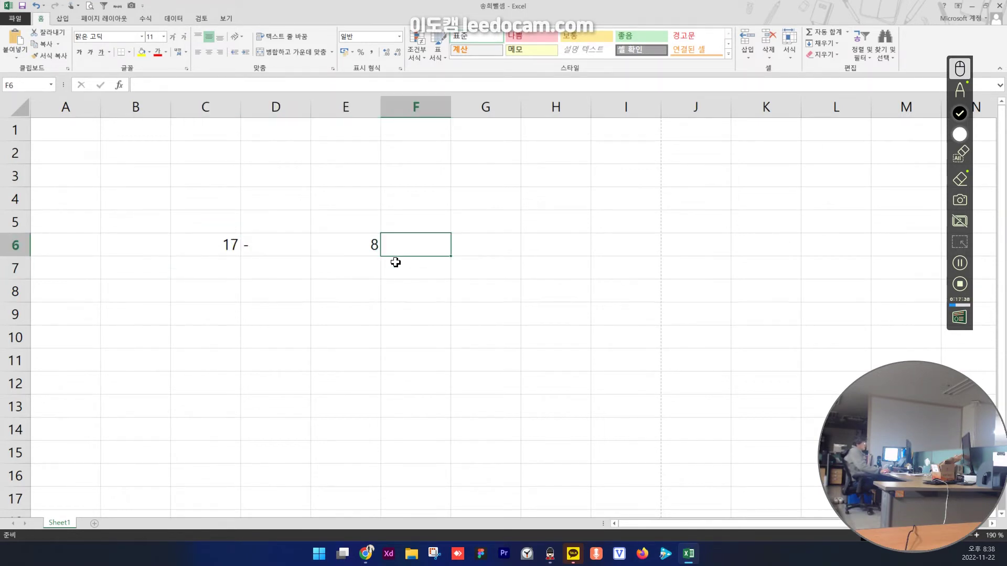
pyautogui.write("'=")
pyautogui.press('Return')
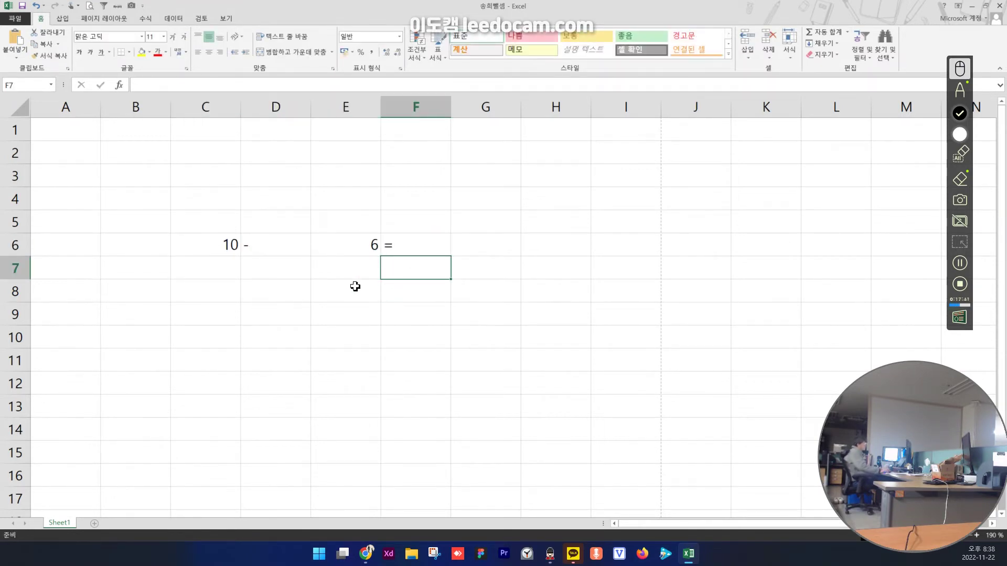
# - Replace the minus sign in D6 with the longer ㅡ character and clear the stray character in D7
pyautogui.click(264, 248)
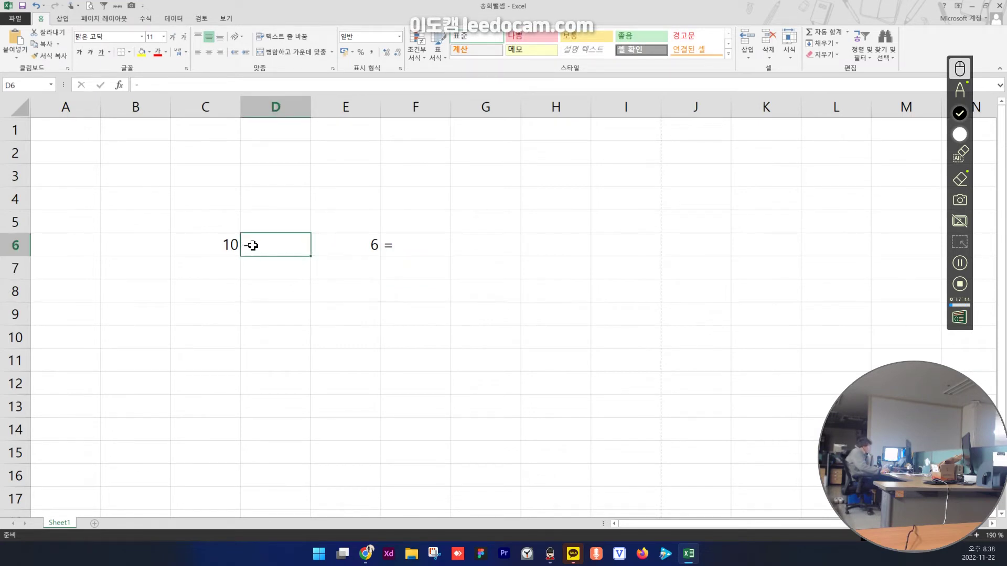
pyautogui.write('m')
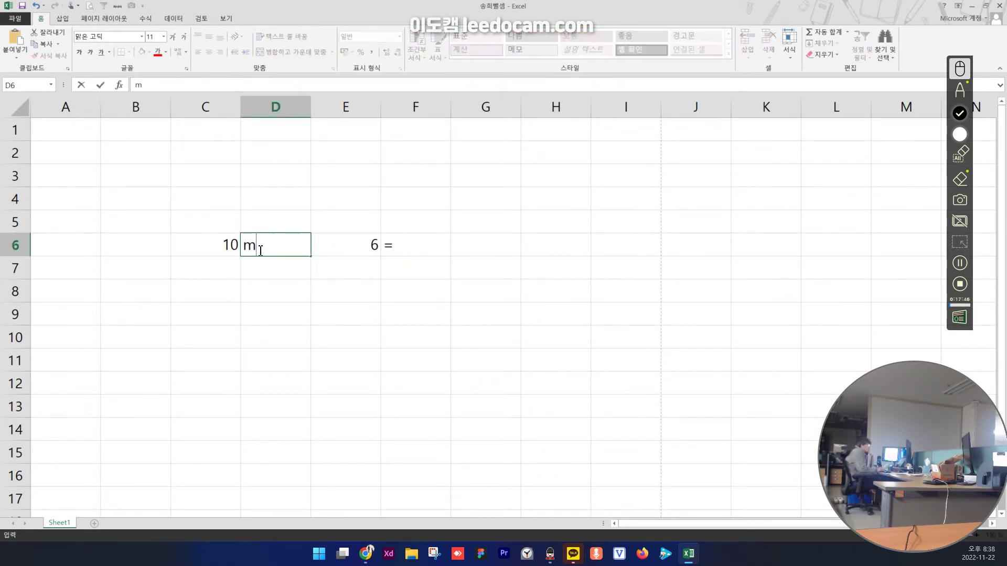
pyautogui.press('BackSpace')
pyautogui.write('ㅡ')
pyautogui.press('Return')
pyautogui.write('으')
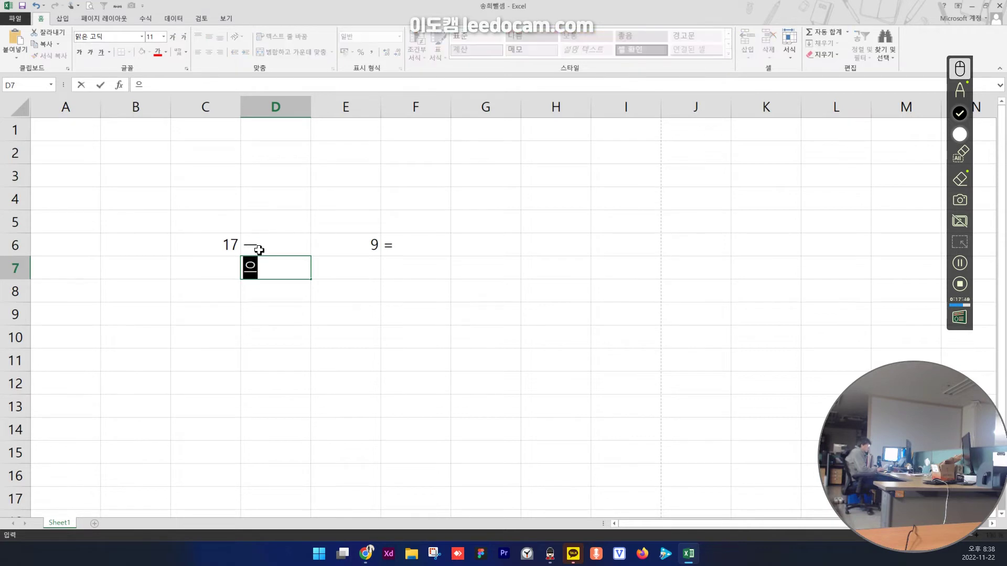
pyautogui.moveTo(290, 268); pyautogui.dragTo(238, 272)
pyautogui.press('BackSpace')
pyautogui.press('Return')
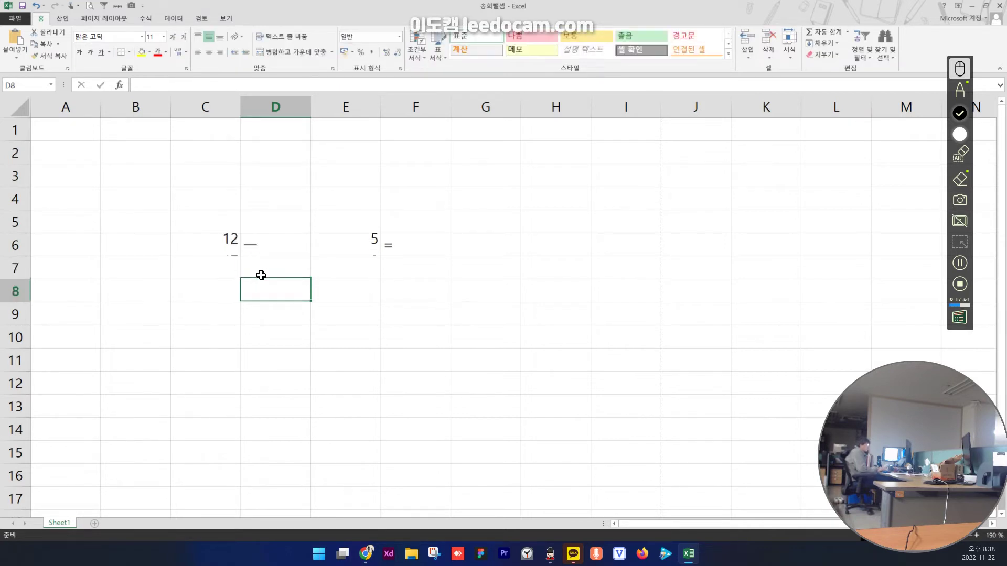
# - Centre the minus sign in D6 and left-align the second number in E6
pyautogui.click(268, 245)
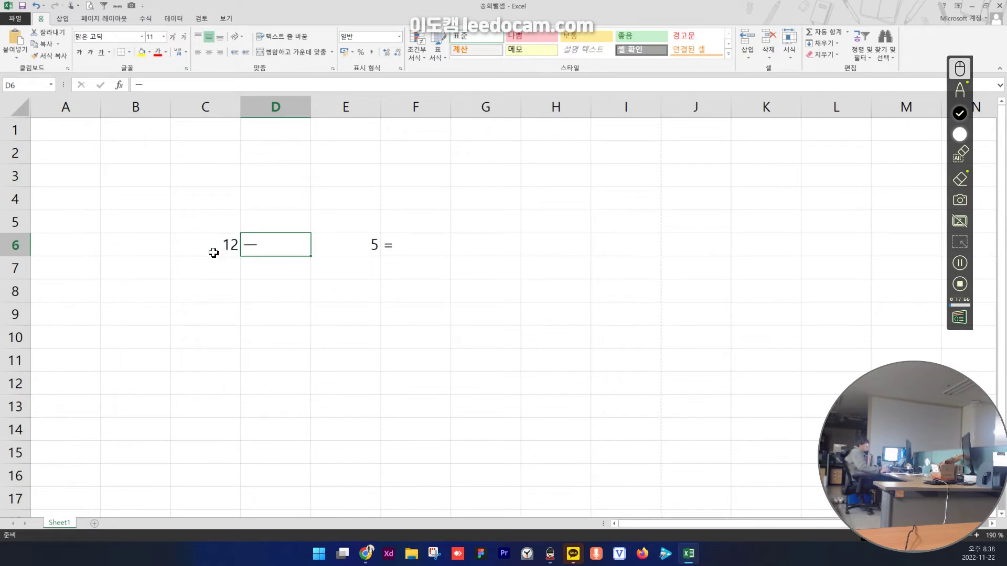
pyautogui.click(216, 107)
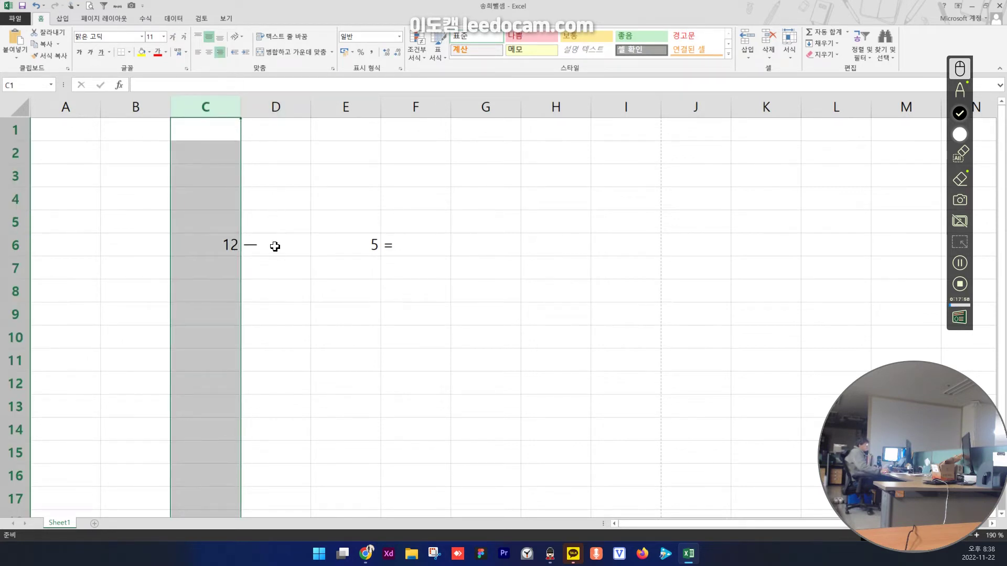
pyautogui.click(272, 246)
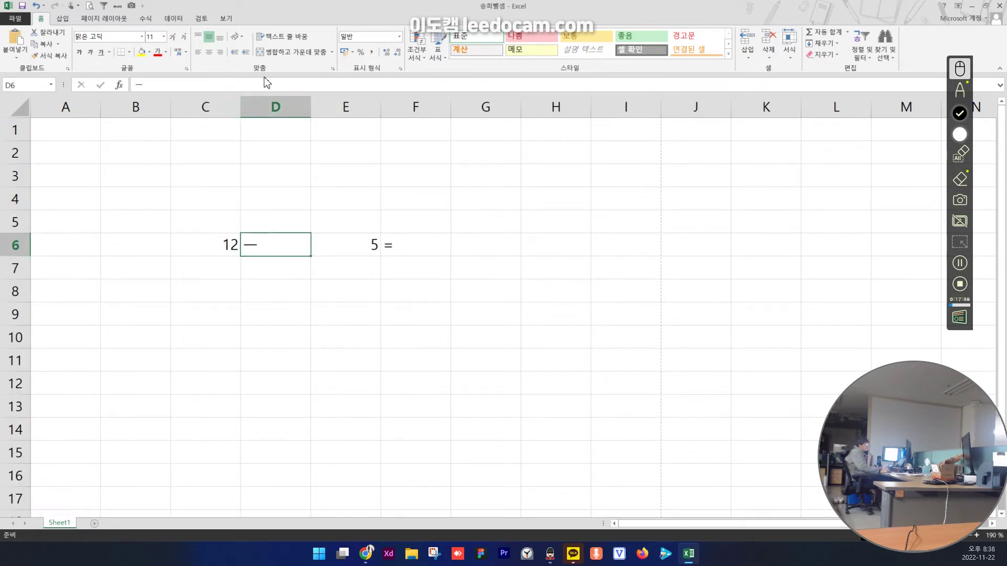
pyautogui.click(208, 53)
pyautogui.click(340, 244)
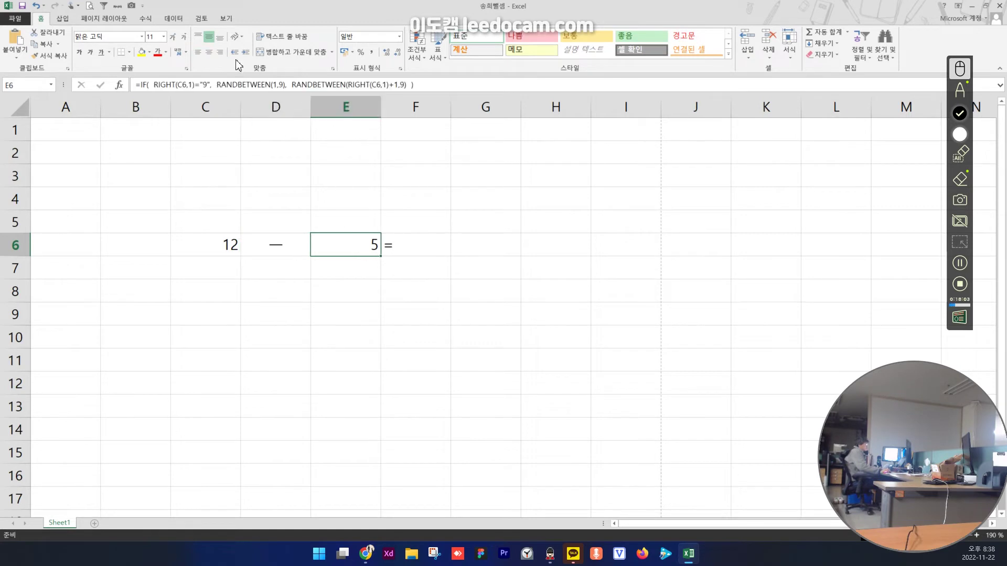
pyautogui.click(209, 52)
pyautogui.click(202, 52)
# - Narrow columns D and E so the parts of the subtraction problem sit close together
pyautogui.click(396, 112)
pyautogui.click(396, 177)
pyautogui.moveTo(310, 107); pyautogui.dragTo(279, 112)
pyautogui.moveTo(351, 107); pyautogui.dragTo(301, 112)
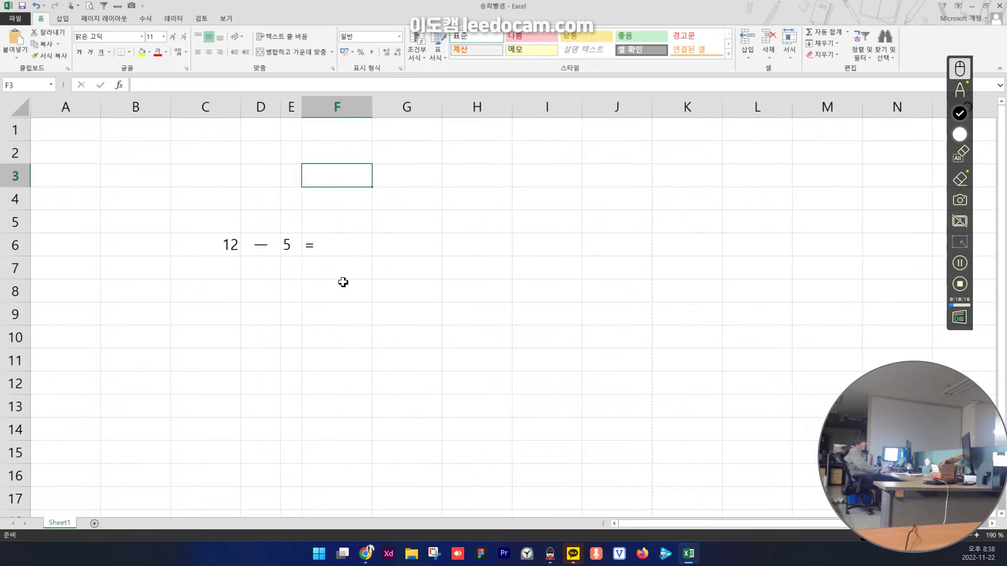
# - Delete the two empty columns A and B and empty rows 2 to 4 around the subtraction problem
pyautogui.click(327, 248)
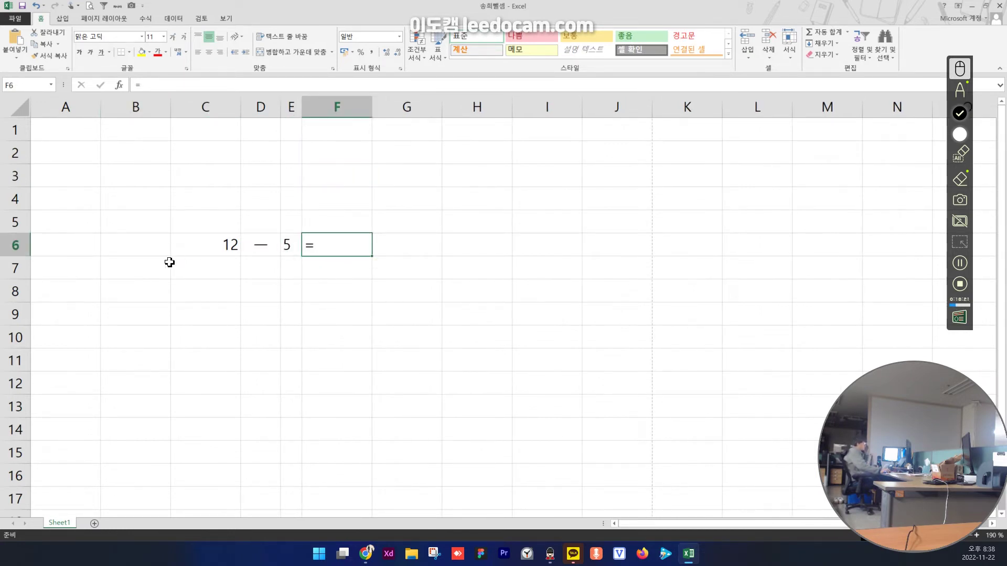
pyautogui.moveTo(129, 106); pyautogui.dragTo(84, 109)
pyautogui.rightClick(122, 107)
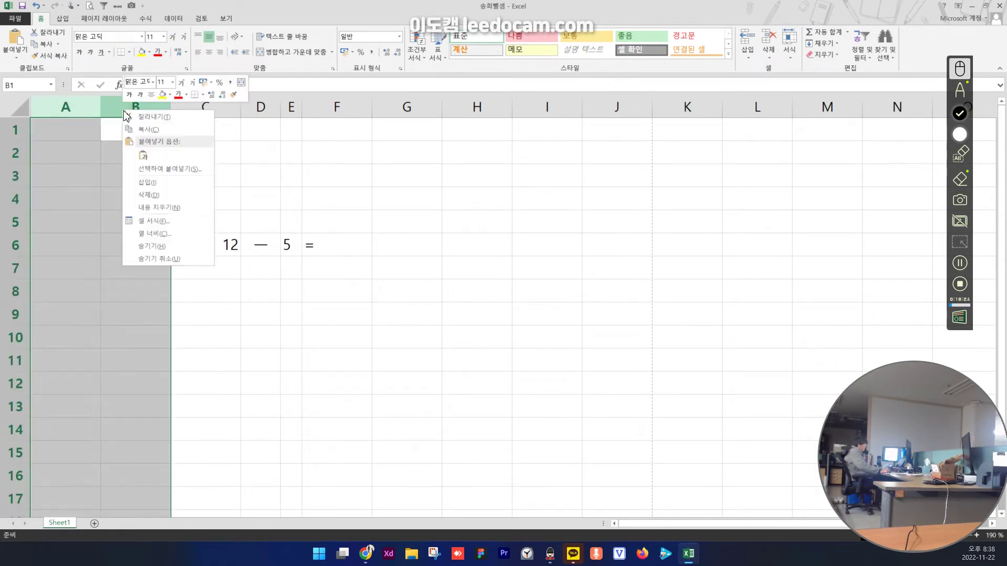
pyautogui.click(147, 193)
pyautogui.click(97, 185)
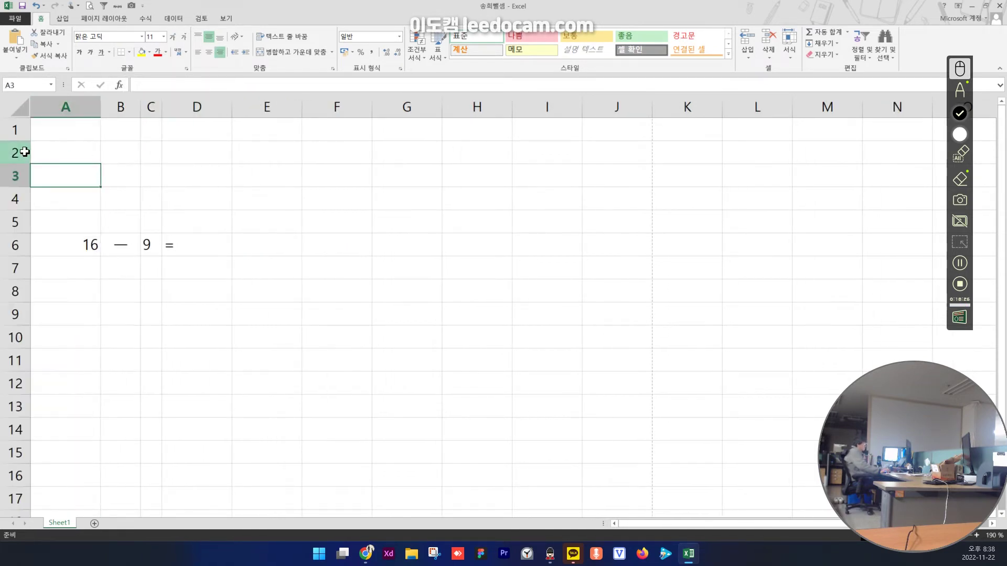
pyautogui.moveTo(15, 153); pyautogui.dragTo(21, 200)
pyautogui.click(57, 258)
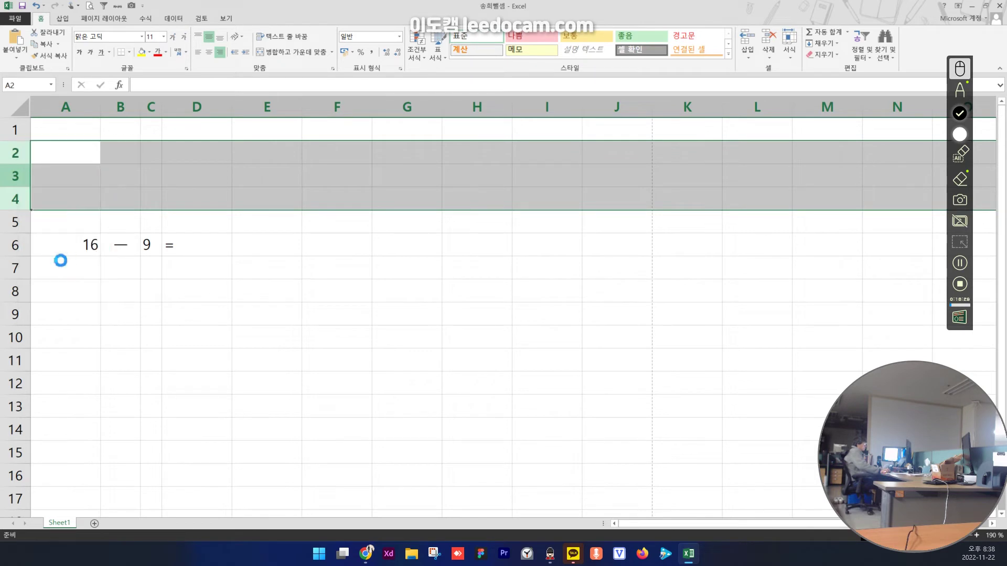
# - Enter the counter value 1 in E3 beside the first subtraction problem
pyautogui.moveTo(70, 178); pyautogui.dragTo(183, 182)
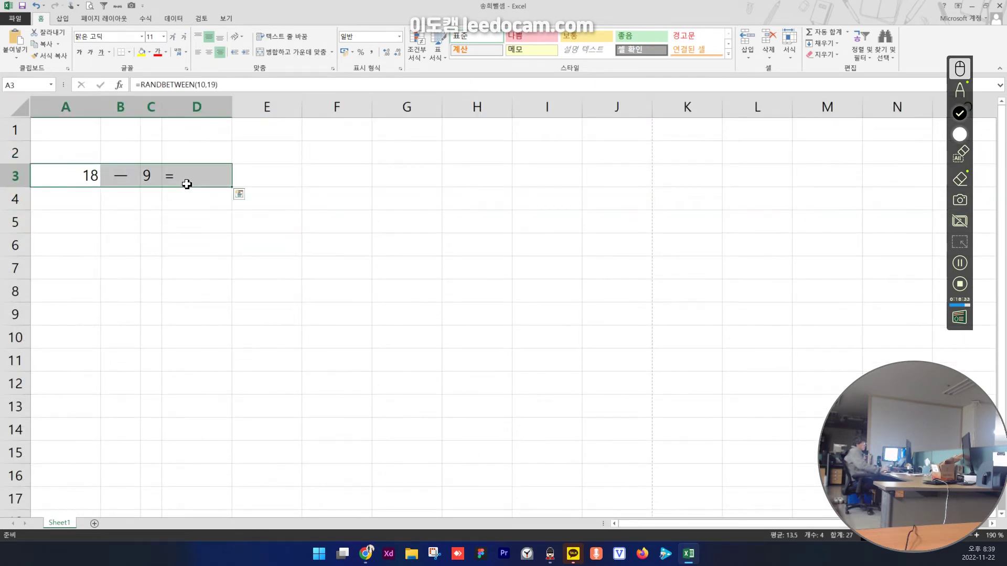
pyautogui.click(192, 219)
pyautogui.moveTo(83, 178); pyautogui.dragTo(205, 178)
pyautogui.click(274, 175)
pyautogui.write('1')
pyautogui.press('Return')
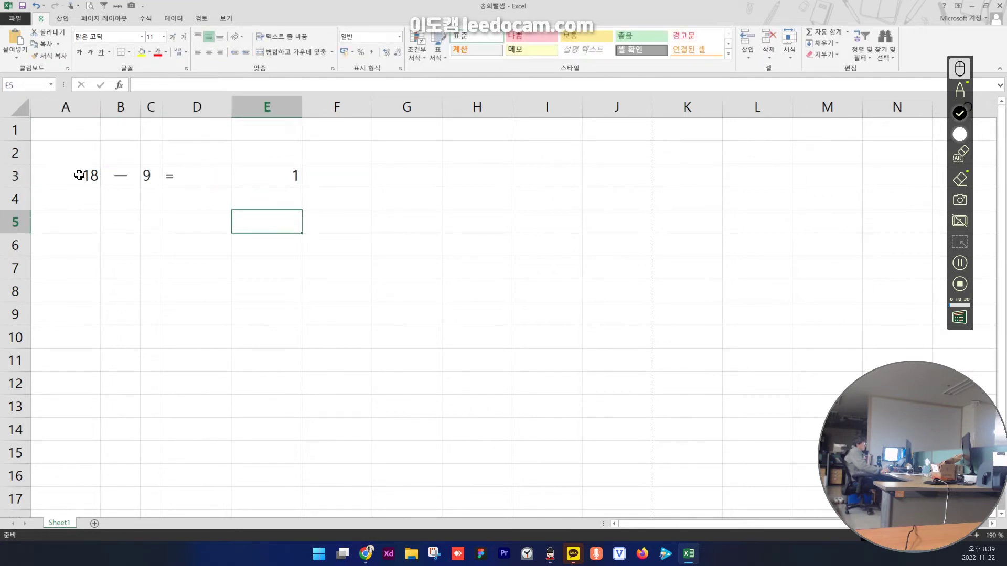
# - Fill the problem and its counter down to row 12, clearing the surplus rows below and the counter column
pyautogui.moveTo(79, 174); pyautogui.dragTo(289, 317)
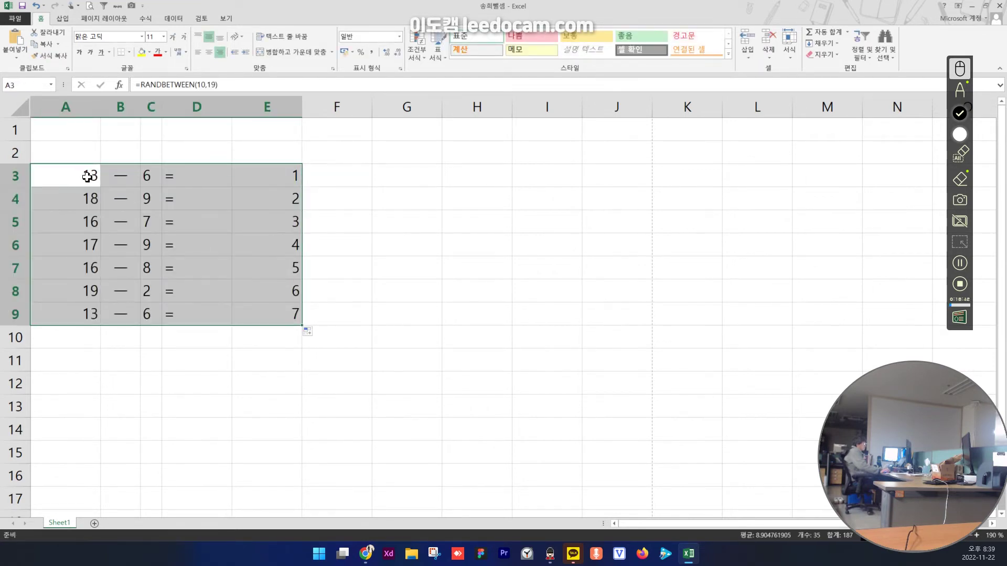
pyautogui.moveTo(89, 176); pyautogui.dragTo(288, 479)
pyautogui.moveTo(277, 406); pyautogui.dragTo(44, 515)
pyautogui.press('Delete')
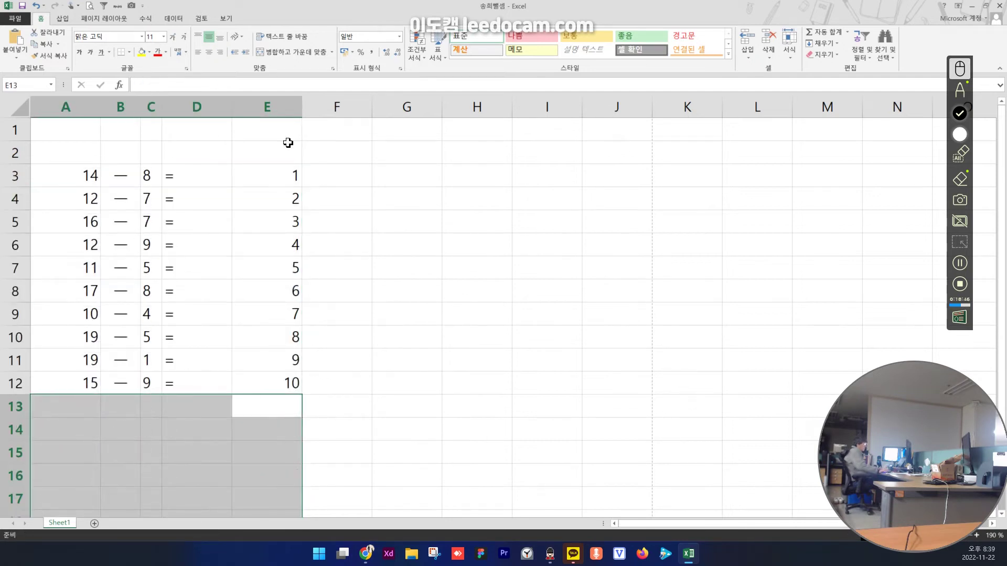
pyautogui.moveTo(288, 139); pyautogui.dragTo(308, 445)
pyautogui.press('Delete')
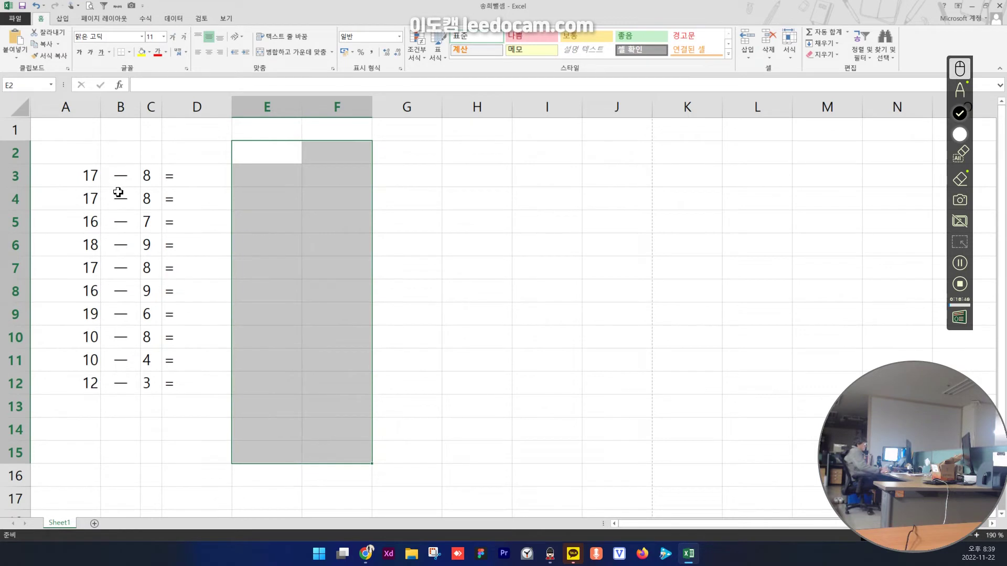
pyautogui.moveTo(66, 184); pyautogui.dragTo(181, 393)
pyautogui.hotkey('ctrl', 'q')
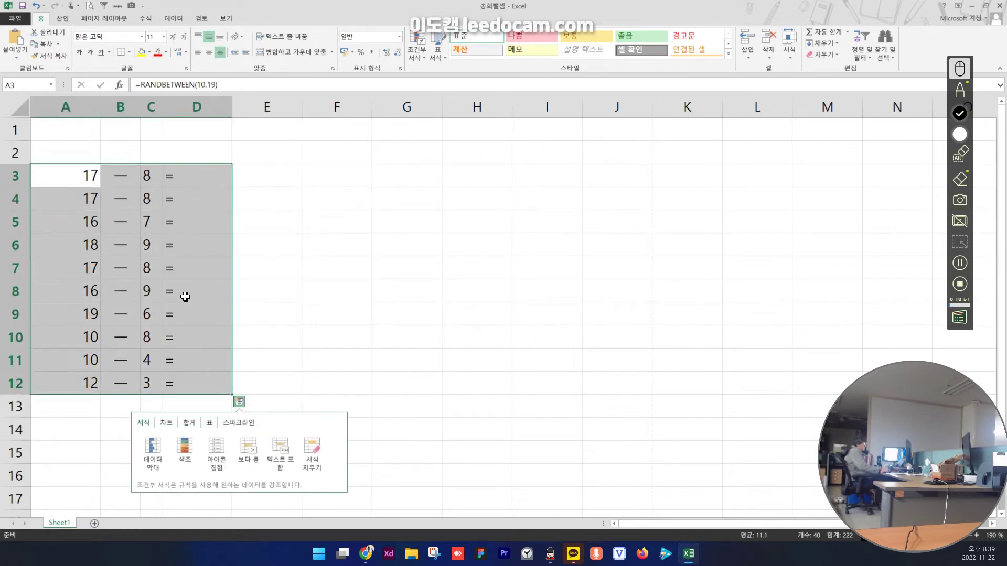
pyautogui.click(326, 179)
pyautogui.write('RANDBETWEEN(1,9)')
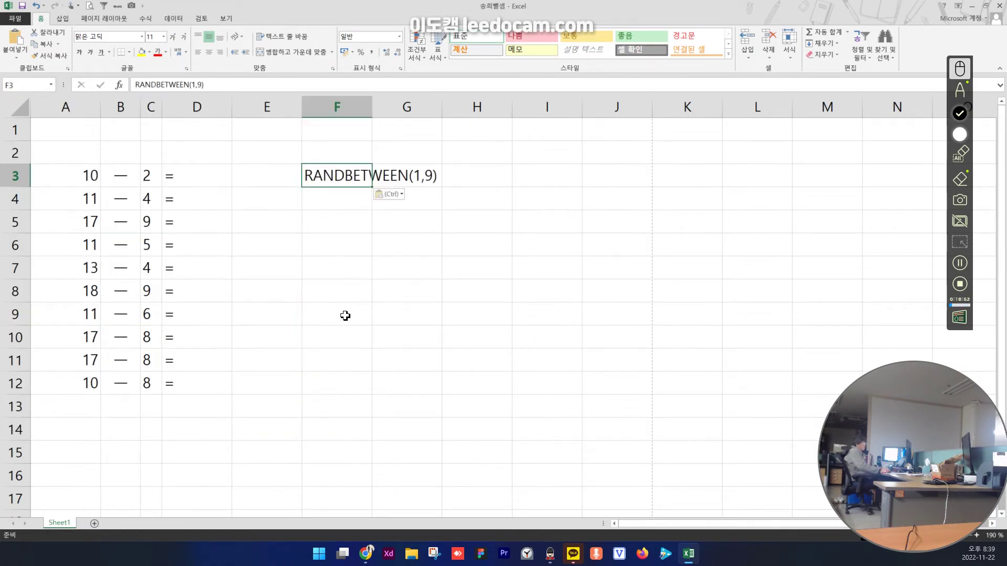
pyautogui.press('Delete')
# - Try to duplicate the problem block A3:D12 at E3, and undo the paste
pyautogui.moveTo(69, 180); pyautogui.dragTo(204, 387)
pyautogui.hotkey('ctrl', 'c')
pyautogui.click(267, 176)
pyautogui.hotkey('ctrl', 'v')
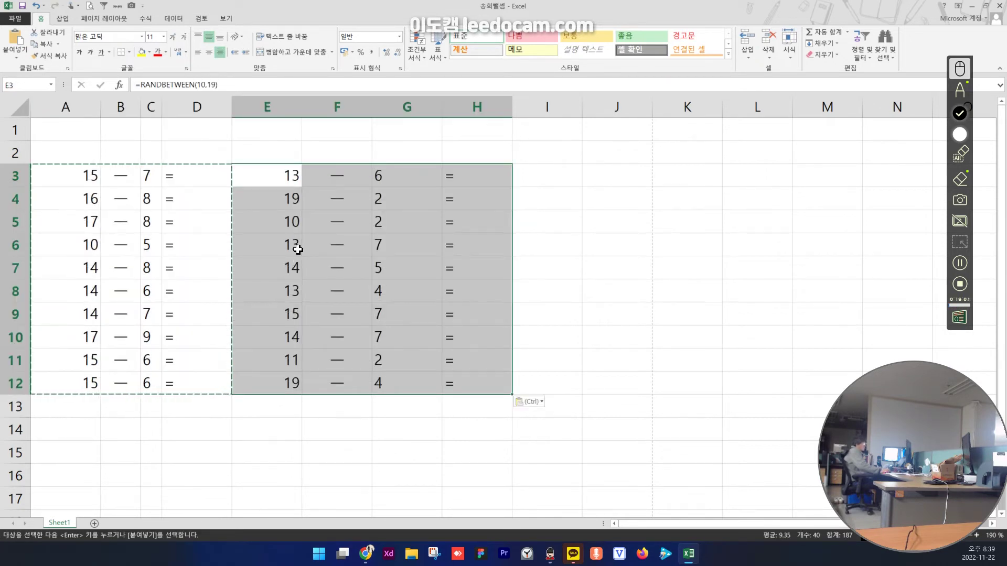
pyautogui.click(149, 108)
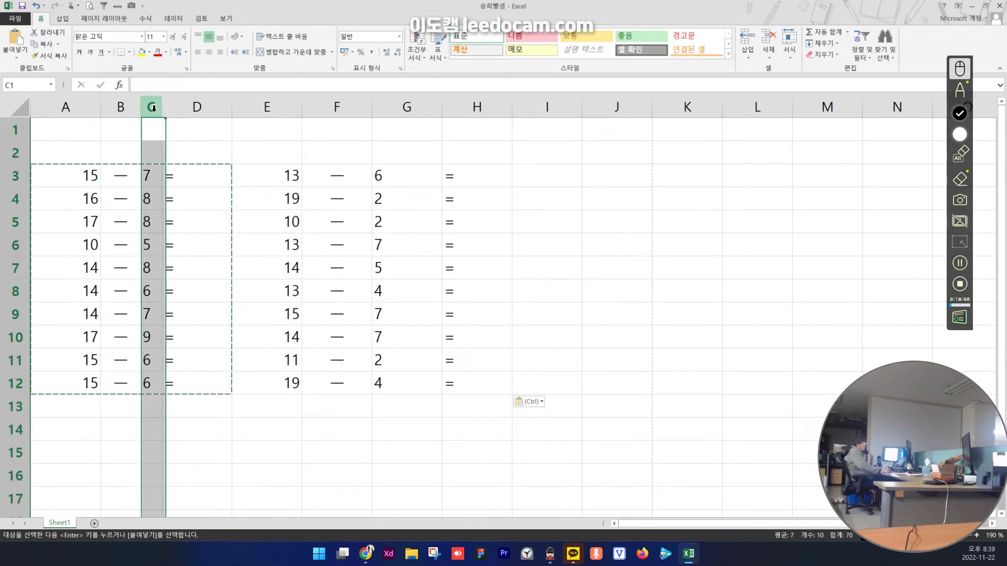
pyautogui.click(197, 108)
pyautogui.click(194, 151)
pyautogui.hotkey('ctrl', 'z')
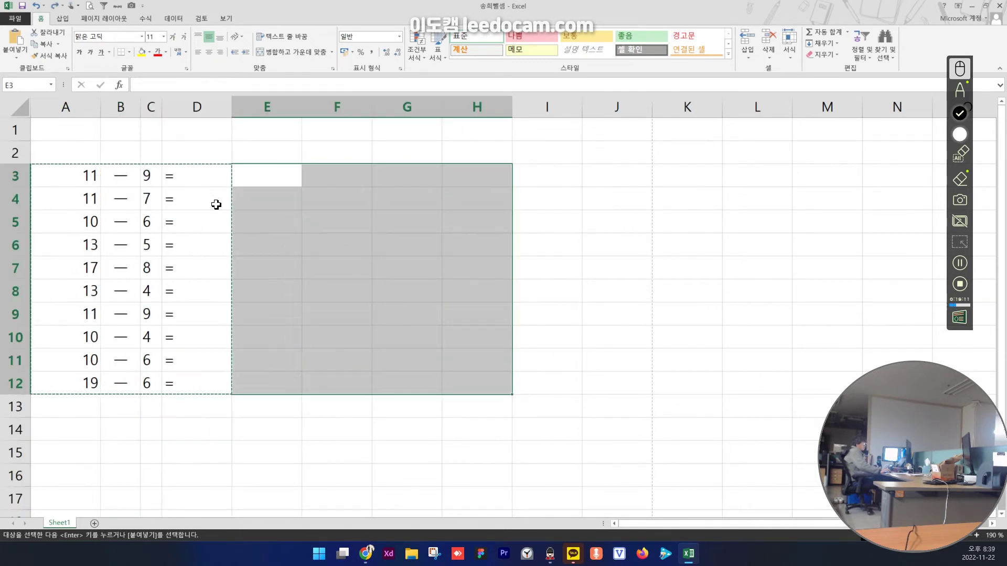
# - Copy entire columns A to D and paste them starting at column E to keep the column widths
pyautogui.click(216, 205)
pyautogui.moveTo(65, 108); pyautogui.dragTo(193, 107)
pyautogui.hotkey('ctrl', 'c')
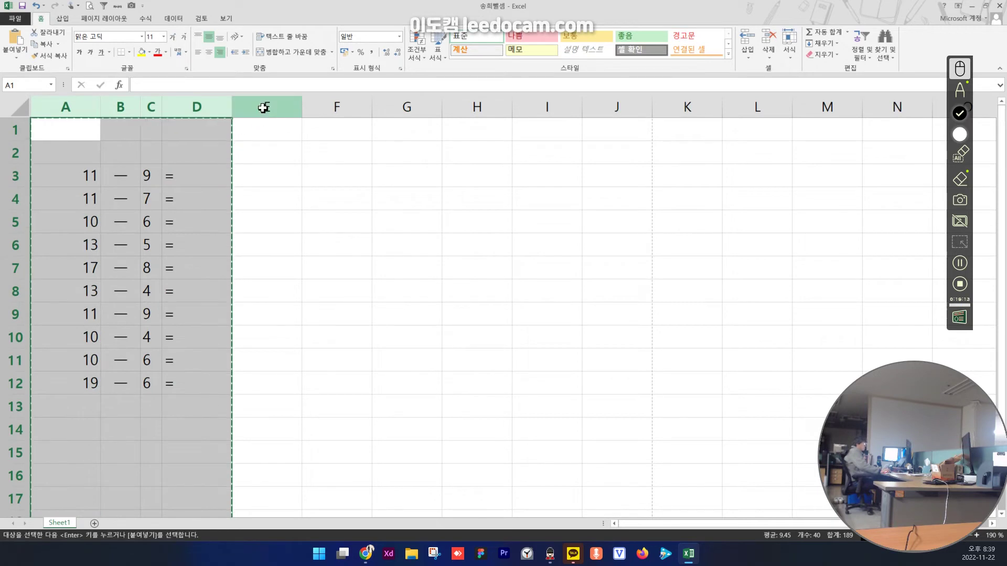
pyautogui.click(263, 107)
pyautogui.hotkey('ctrl', 'v')
# - Check the contents of the original and copied problem cells in row 3
pyautogui.click(152, 177)
pyautogui.click(199, 177)
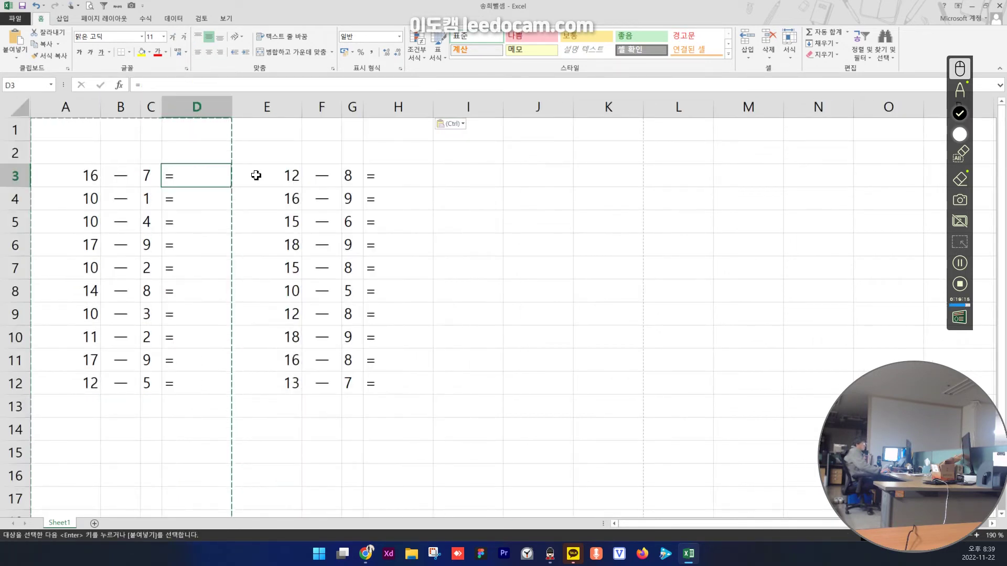
pyautogui.click(268, 176)
pyautogui.click(321, 176)
pyautogui.click(349, 177)
pyautogui.click(390, 179)
pyautogui.press('Escape')
pyautogui.click(264, 277)
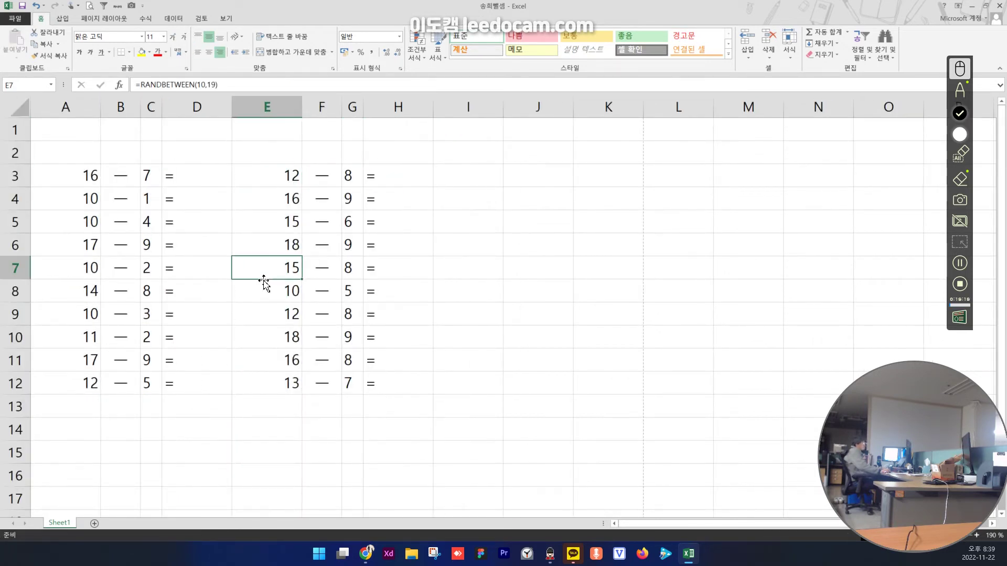
# - Narrow columns A and E together so the first numbers sit closer to the edge
pyautogui.click(65, 107)
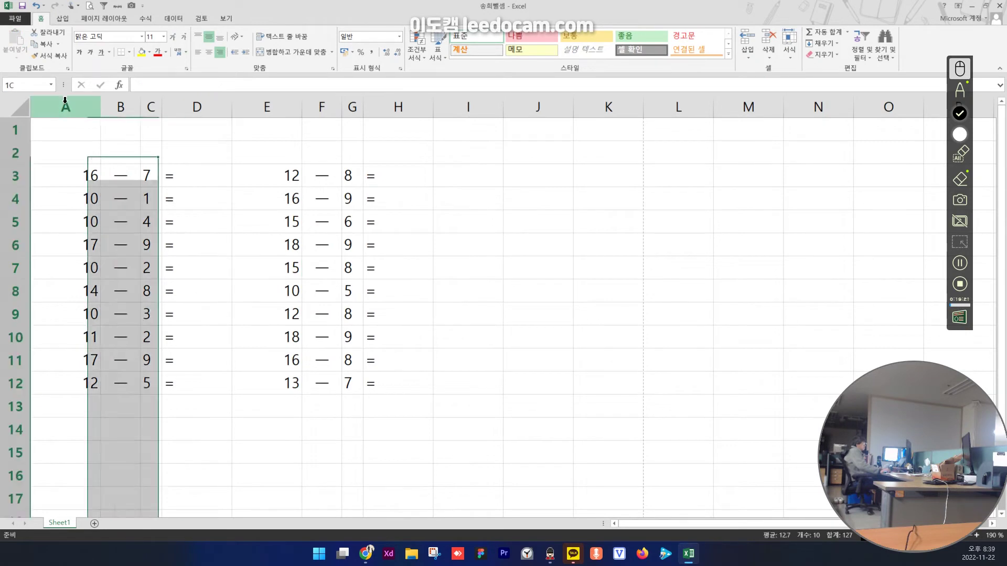
pyautogui.keyDown('ctrl'); pyautogui.click(267, 107); pyautogui.keyUp('ctrl')
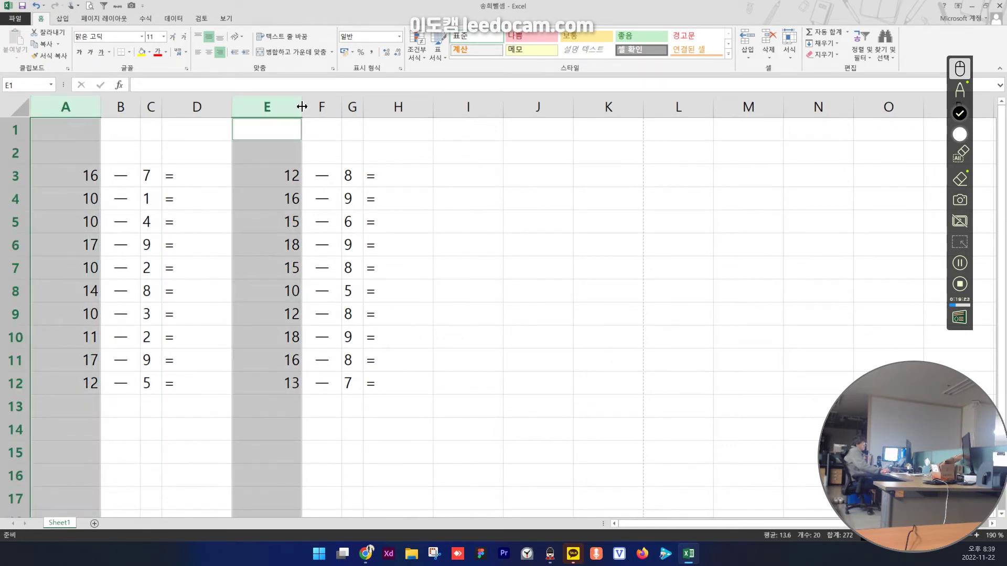
pyautogui.moveTo(302, 106); pyautogui.dragTo(283, 107)
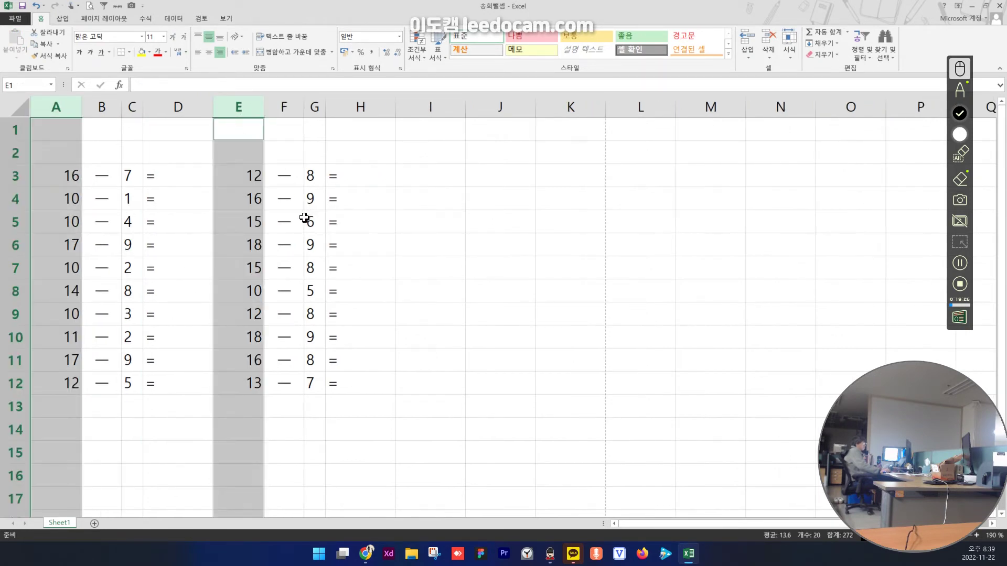
pyautogui.click(198, 231)
pyautogui.click(406, 265)
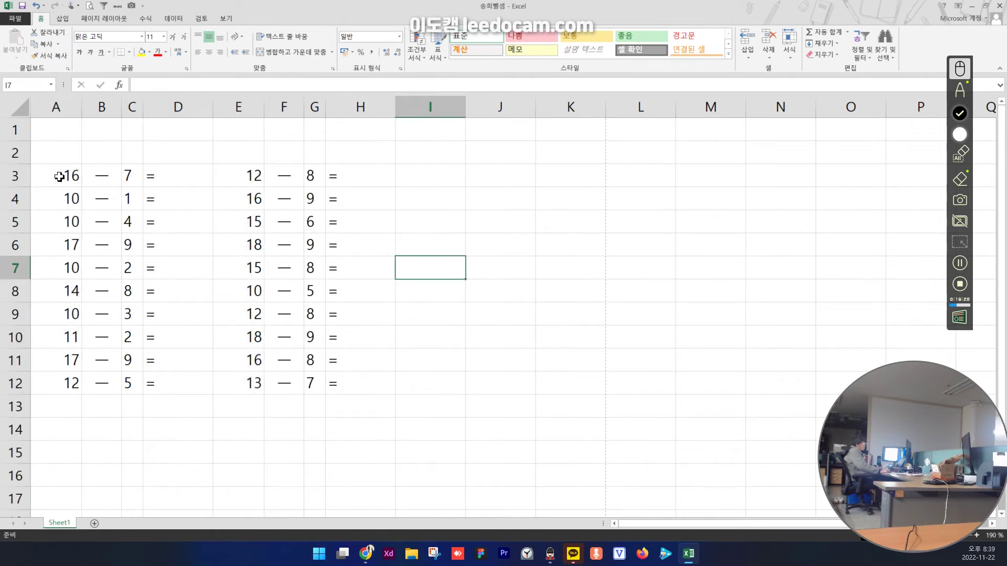
# - Examine how much of the printed page the two problem blocks fill
pyautogui.moveTo(60, 176); pyautogui.dragTo(377, 392)
pyautogui.click(348, 334)
pyautogui.keyDown('ctrl'); pyautogui.scroll(-6, 322, 304); pyautogui.keyUp('ctrl')
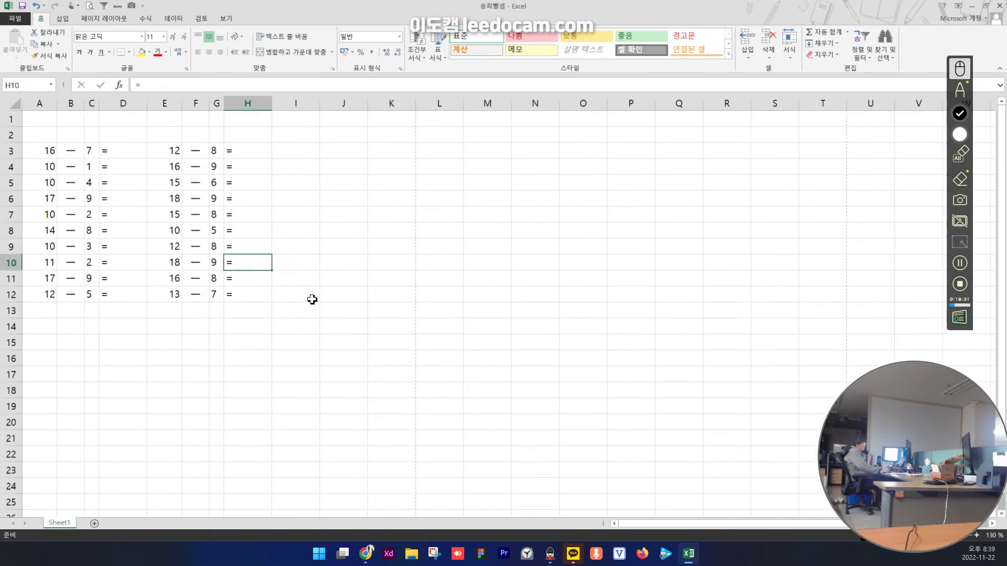
pyautogui.scroll(-1, 291, 310)
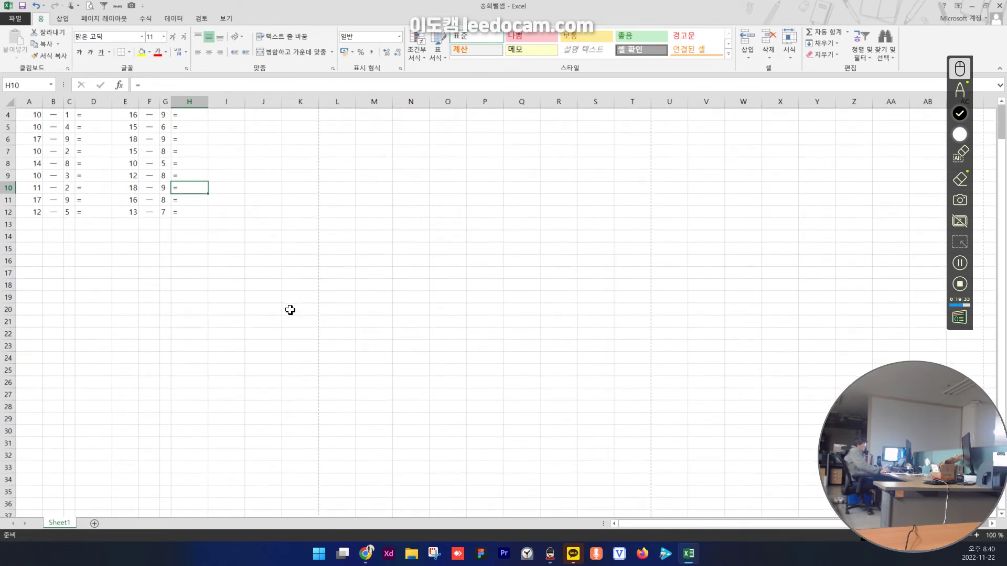
pyautogui.keyDown('ctrl'); pyautogui.scroll(-1, 286, 311); pyautogui.keyUp('ctrl')
pyautogui.scroll(-2, 233, 310)
pyautogui.scroll(2, 229, 306)
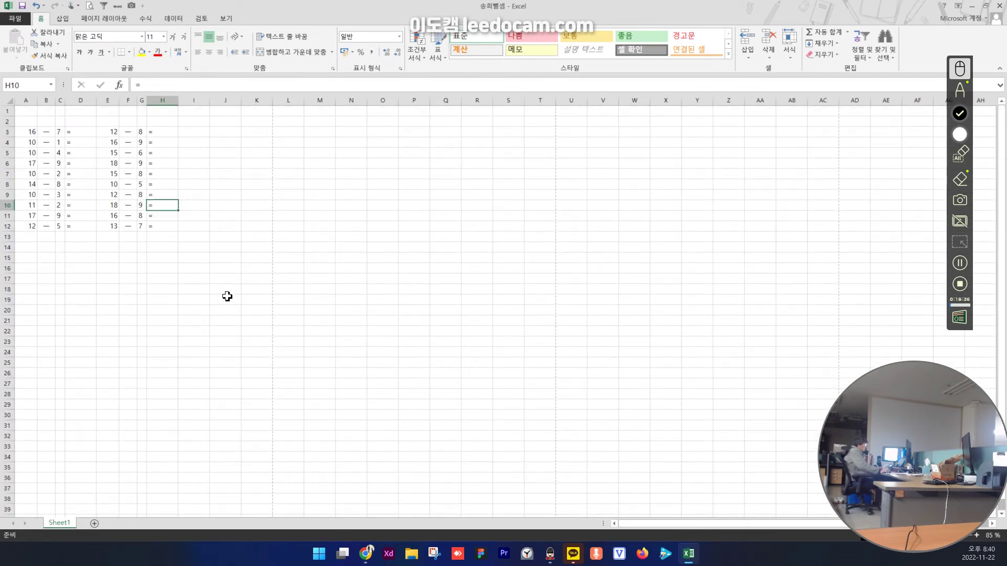
pyautogui.scroll(-5, 227, 295)
pyautogui.scroll(6, 218, 304)
# - Enlarge the font of rows 3 to 12 to size 20
pyautogui.moveTo(7, 132); pyautogui.dragTo(7, 226)
pyautogui.click(175, 36)
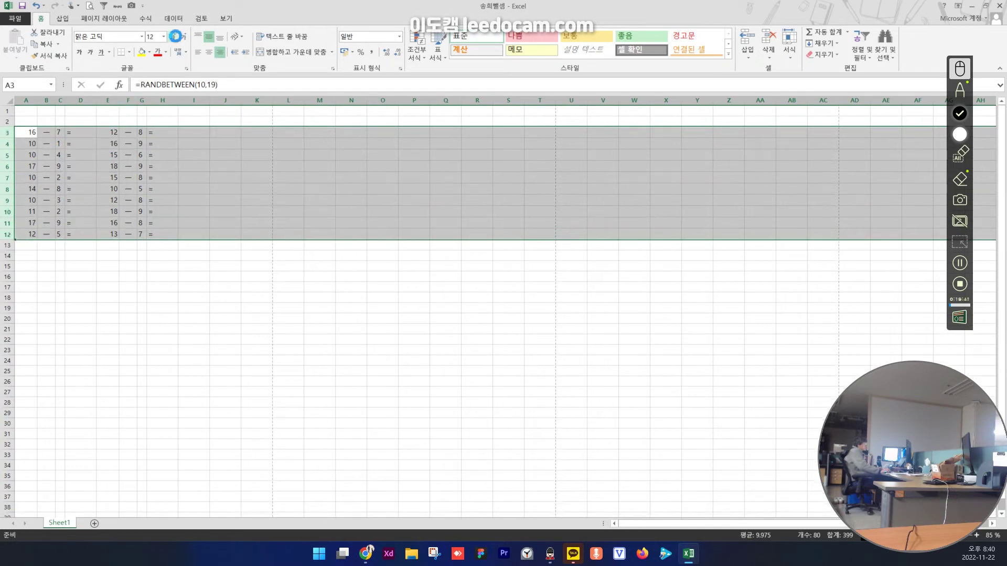
pyautogui.click(175, 36)
pyautogui.click(175, 36)
pyautogui.click(175, 36)
pyautogui.click(175, 36)
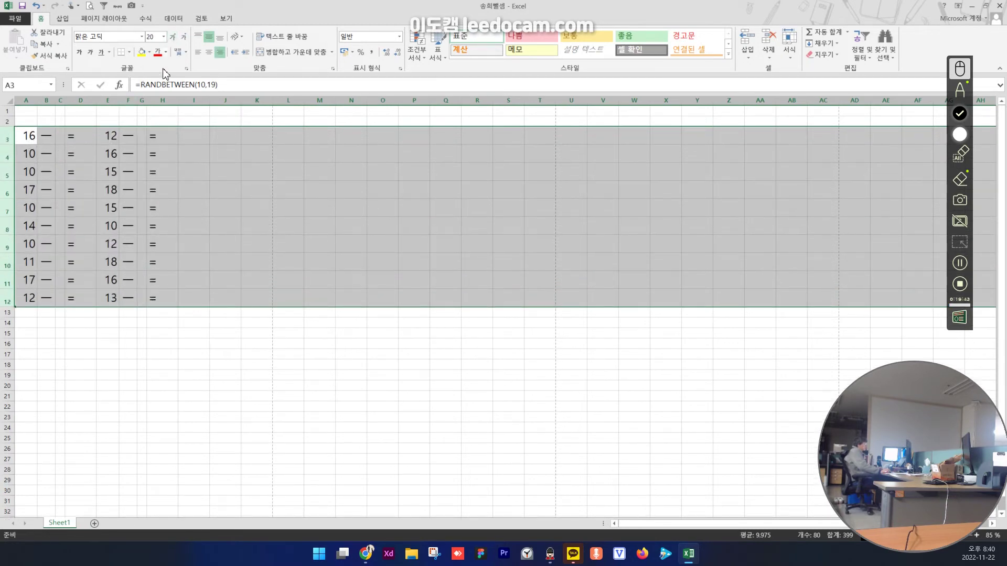
# - Widen columns C and G together until the second numbers fit
pyautogui.click(60, 100)
pyautogui.keyDown('ctrl'); pyautogui.click(142, 100); pyautogui.keyUp('ctrl')
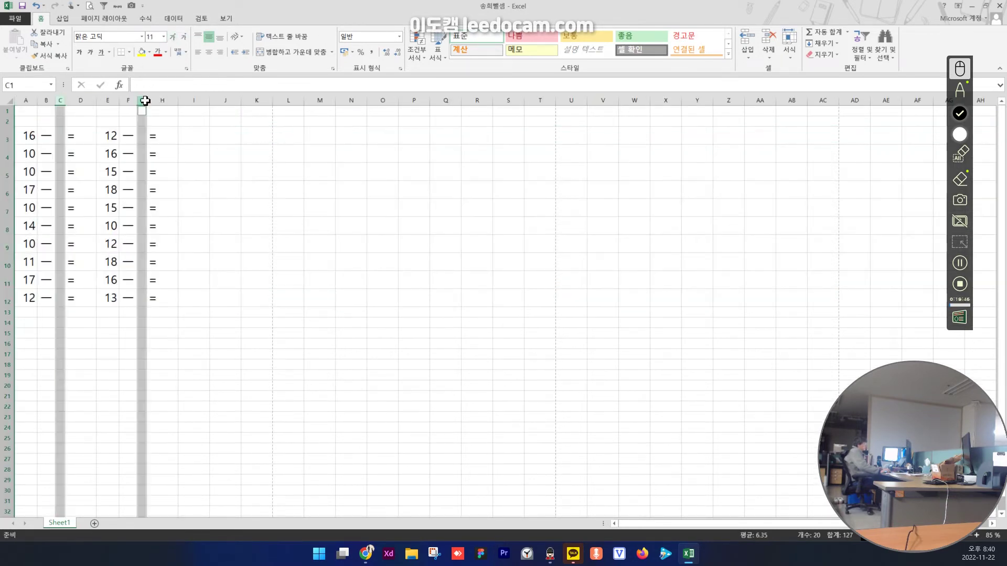
pyautogui.moveTo(147, 100); pyautogui.dragTo(111, 98)
pyautogui.click(103, 134)
pyautogui.click(66, 100)
pyautogui.keyDown('ctrl'); pyautogui.click(158, 101); pyautogui.keyUp('ctrl')
pyautogui.doubleClick(168, 100)
pyautogui.click(201, 190)
pyautogui.click(262, 209)
# - Widen columns D and H together to leave room for answers after the equals signs
pyautogui.click(90, 100)
pyautogui.keyDown('ctrl'); pyautogui.click(180, 100); pyautogui.keyUp('ctrl')
pyautogui.moveTo(196, 100); pyautogui.dragTo(220, 99)
pyautogui.click(274, 159)
pyautogui.click(311, 173)
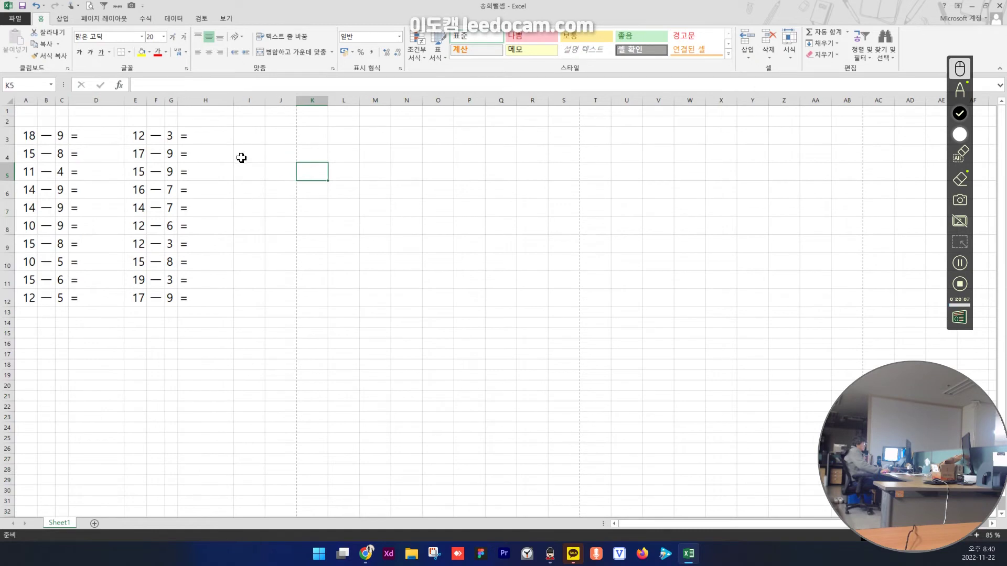
# - Enlarge the font of columns A to H to size 28
pyautogui.moveTo(27, 100); pyautogui.dragTo(202, 100)
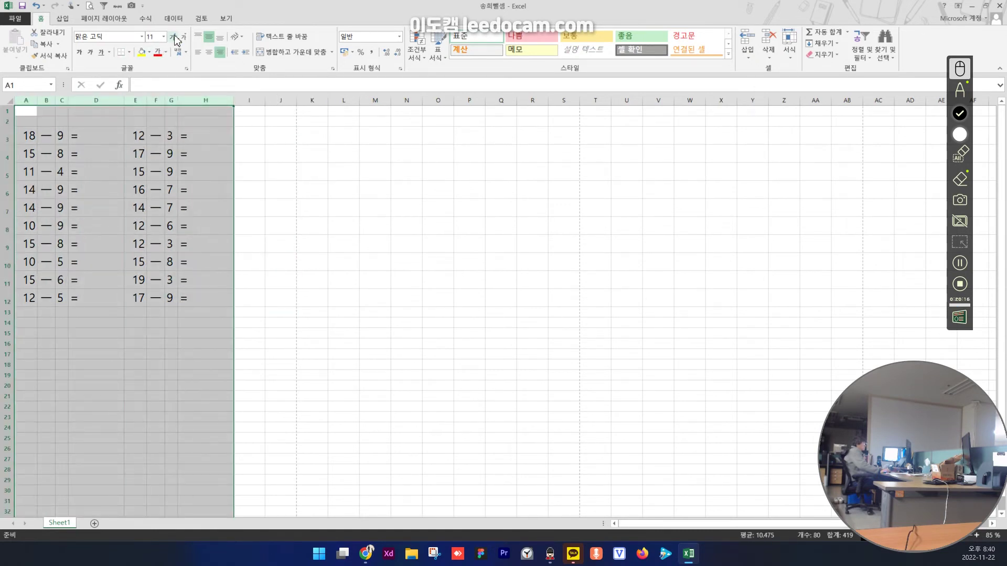
pyautogui.click(175, 38)
pyautogui.click(176, 38)
pyautogui.click(175, 38)
pyautogui.click(176, 38)
pyautogui.click(176, 38)
pyautogui.click(175, 38)
pyautogui.click(175, 38)
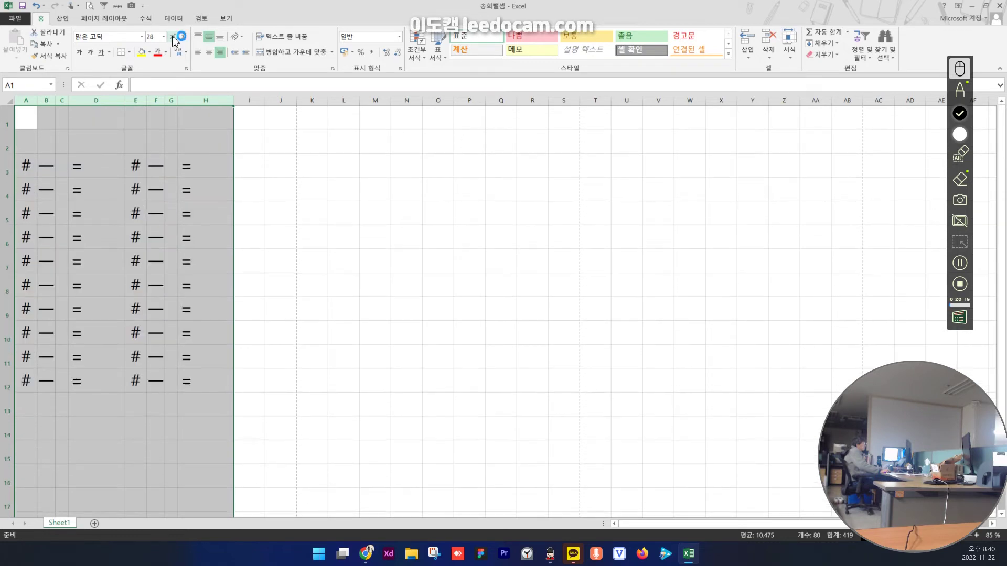
# - Widen columns A and E, and columns C and G, so the enlarged numbers display fully
pyautogui.click(96, 141)
pyautogui.click(28, 101)
pyautogui.keyDown('ctrl'); pyautogui.click(135, 101); pyautogui.keyUp('ctrl')
pyautogui.moveTo(146, 100); pyautogui.dragTo(215, 100)
pyautogui.click(71, 100)
pyautogui.keyDown('ctrl'); pyautogui.click(190, 100); pyautogui.keyUp('ctrl')
pyautogui.click(116, 157)
pyautogui.click(77, 100)
pyautogui.keyDown('ctrl'); pyautogui.click(209, 100); pyautogui.keyUp('ctrl')
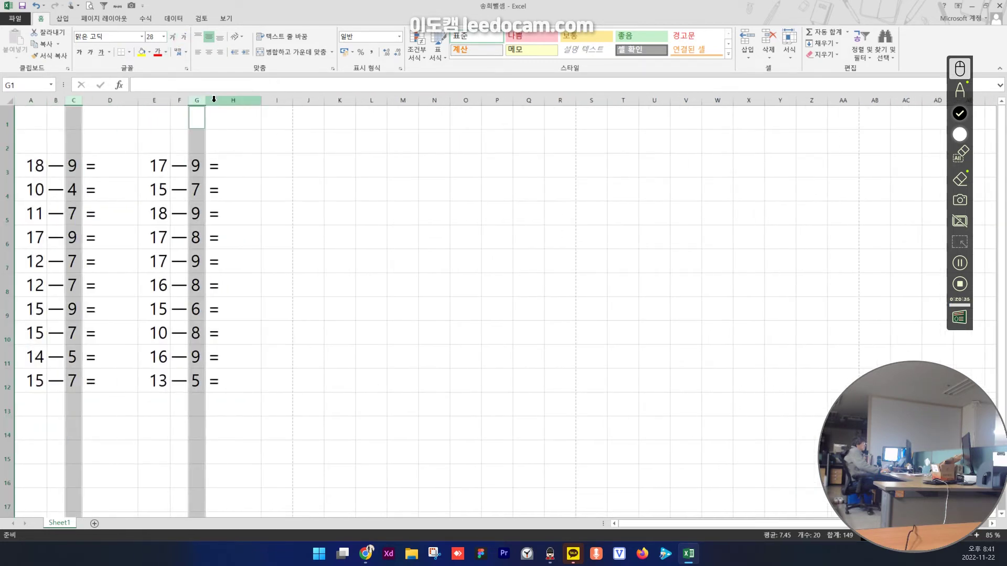
pyautogui.click(234, 170)
pyautogui.click(308, 213)
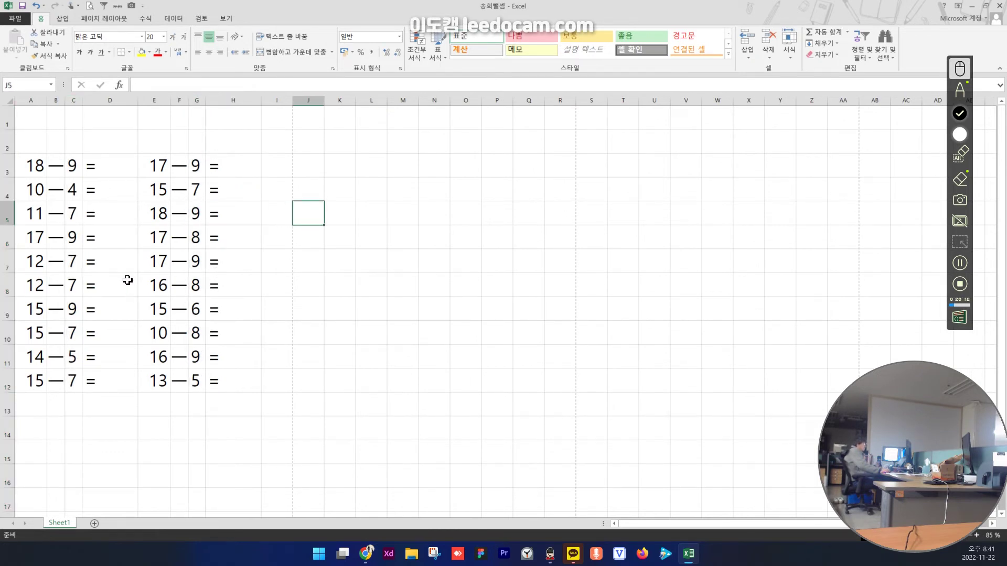
# - Widen columns B and F together to add space around the minus signs
pyautogui.click(57, 101)
pyautogui.keyDown('ctrl'); pyautogui.click(185, 98); pyautogui.keyUp('ctrl')
pyautogui.moveTo(189, 98); pyautogui.dragTo(208, 100)
pyautogui.click(250, 157)
pyautogui.click(331, 173)
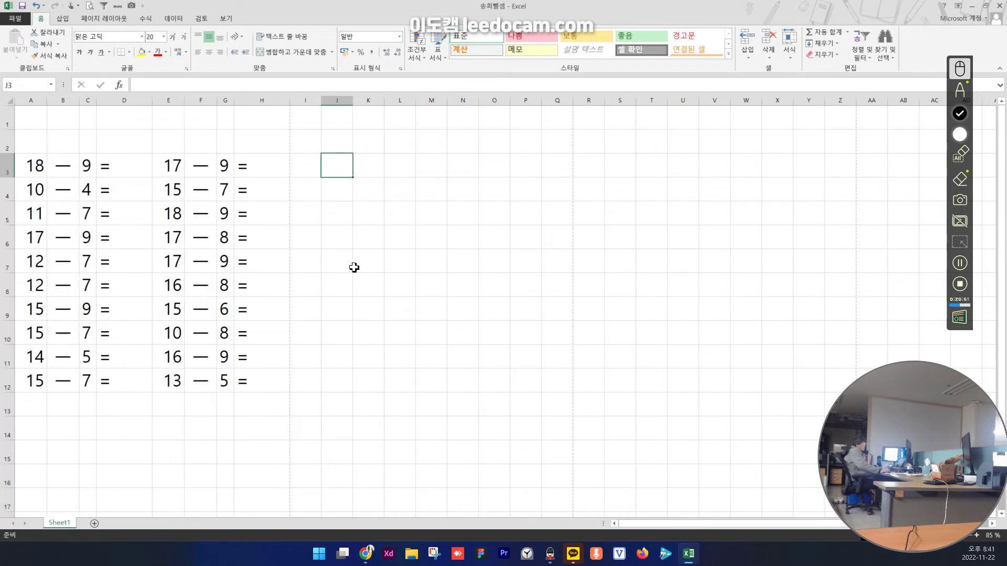
pyautogui.click(353, 268)
# - Make the text of all problems in A3:H12 bold
pyautogui.moveTo(36, 168); pyautogui.dragTo(241, 380)
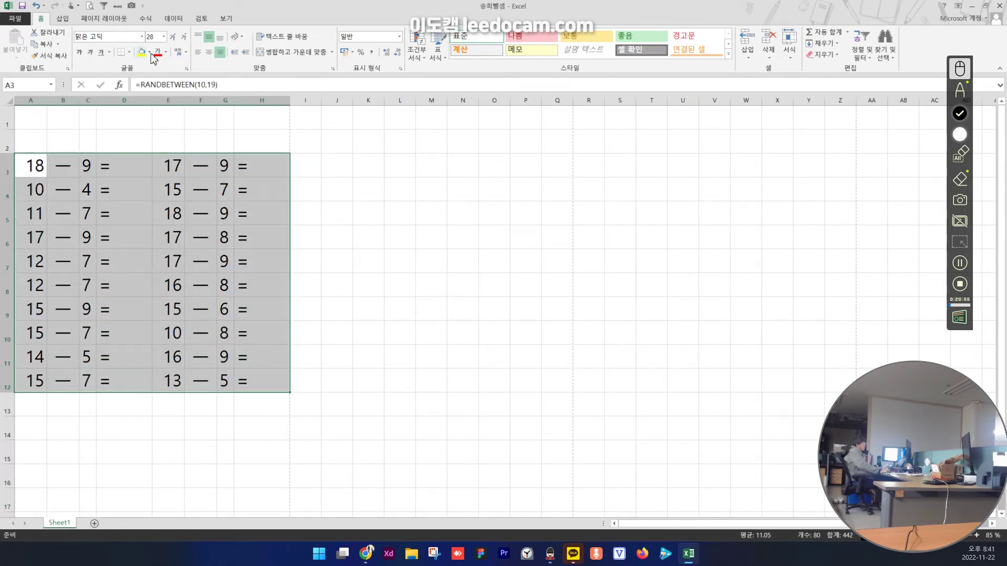
pyautogui.click(81, 52)
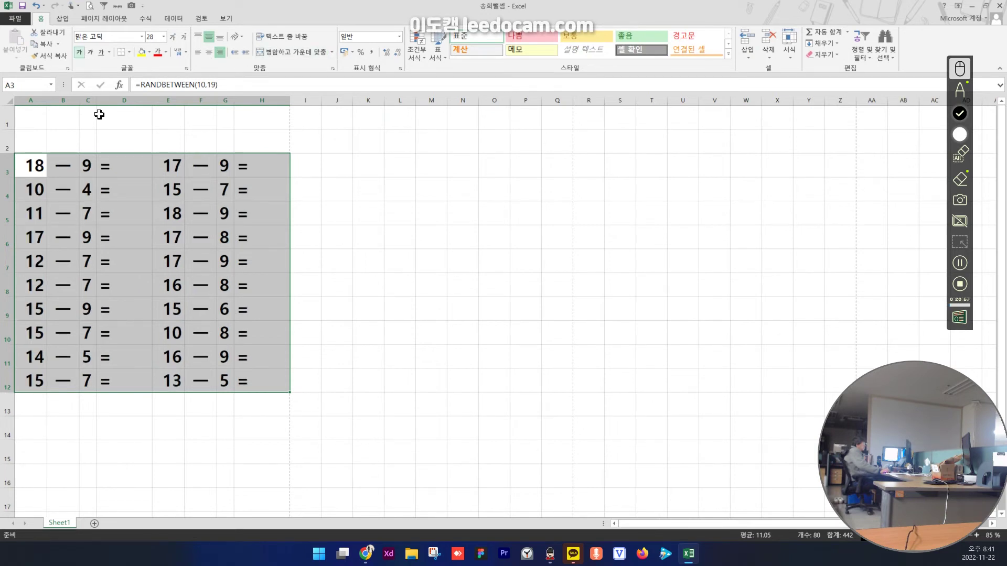
# - Set the font of all problems in A3:H12 to 배달의민족 주아 OTF
pyautogui.click(141, 37)
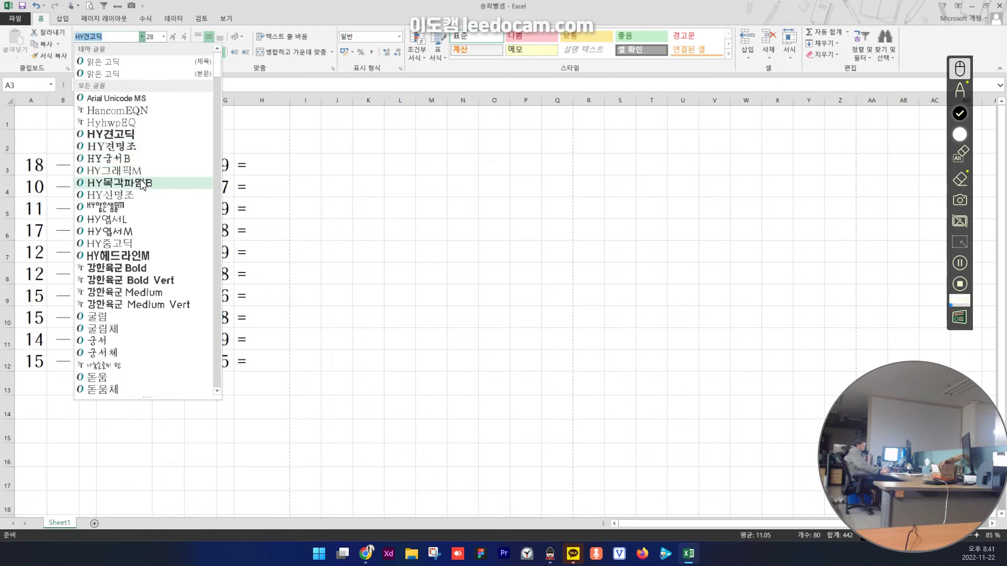
pyautogui.click(131, 324)
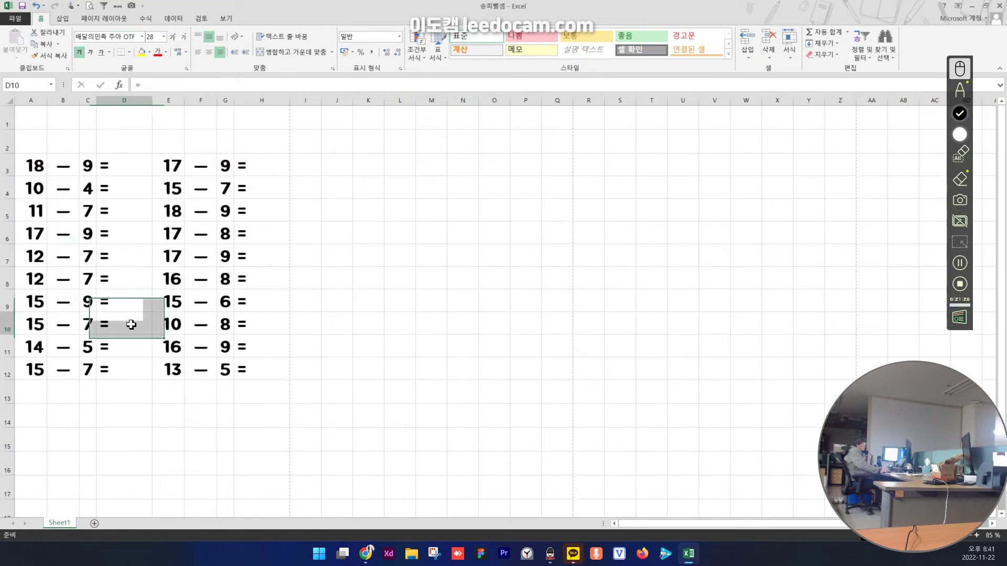
pyautogui.click(171, 326)
pyautogui.click(354, 344)
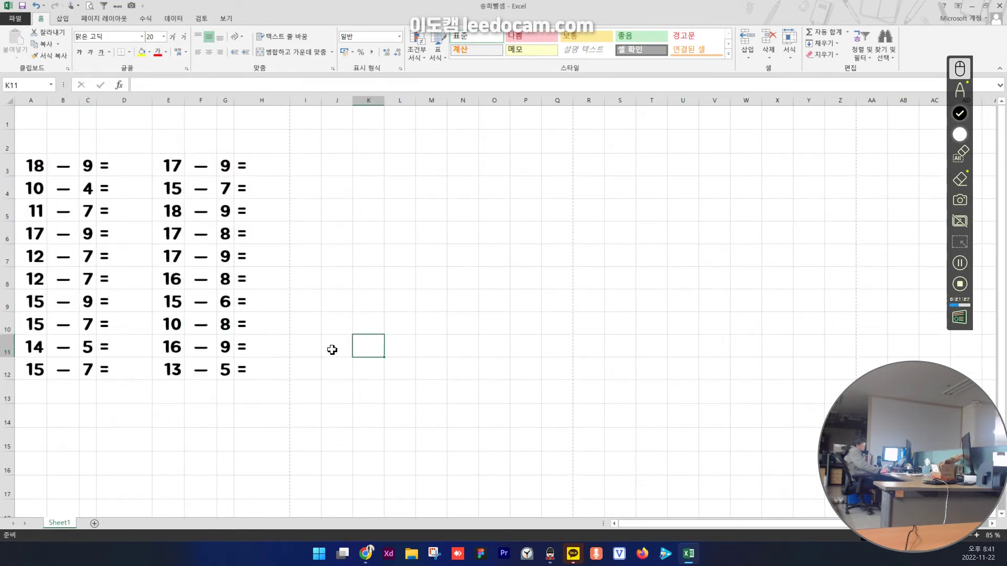
# - Copy A3 into A1 for its formatting and replace the content with a "뺄셈 공부~" title that includes the child's name
pyautogui.click(31, 165)
pyautogui.hotkey('ctrl', 'c')
pyautogui.click(35, 120)
pyautogui.hotkey('ctrl', 'v')
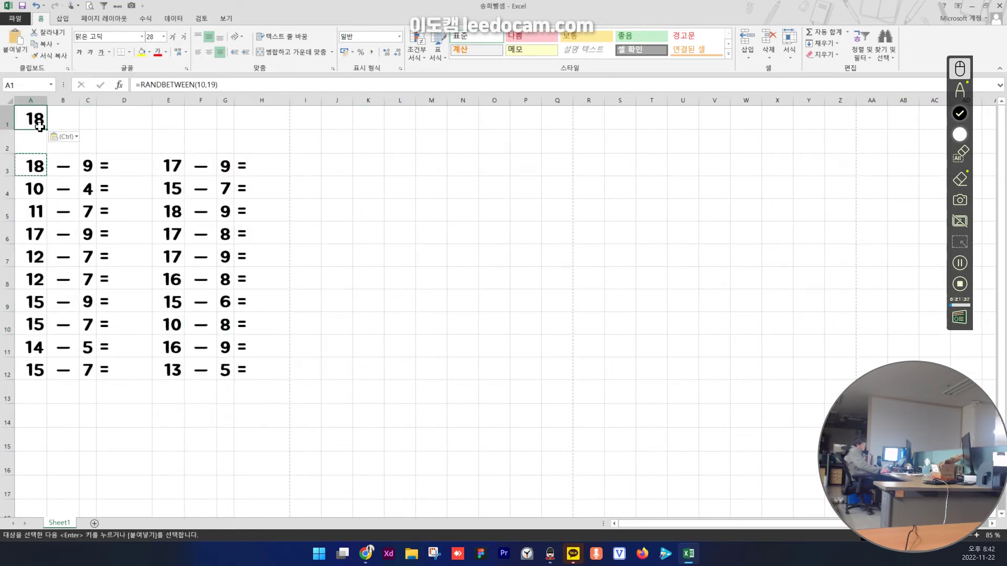
pyautogui.write('우리 송희 뺄셈 공부~')
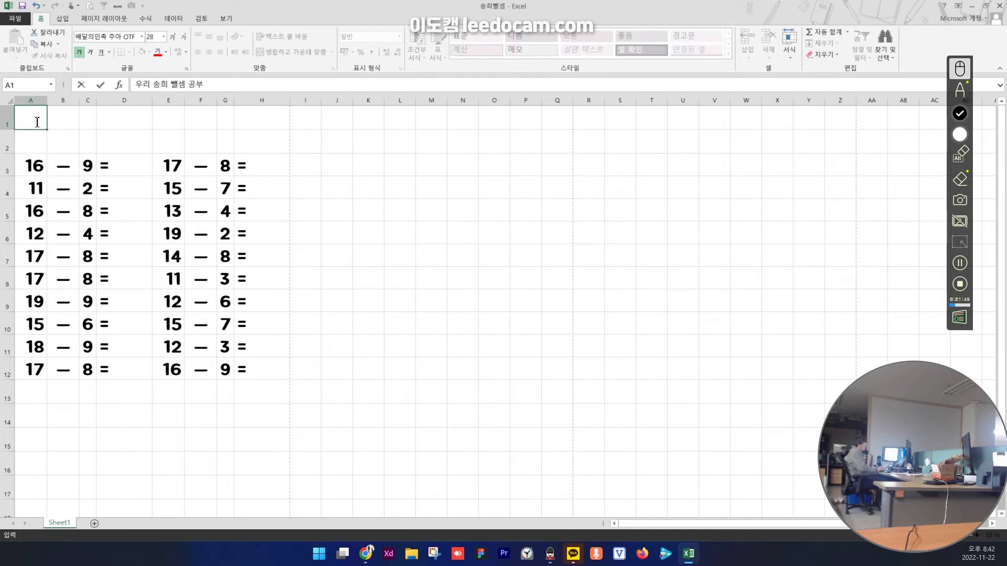
# - Merge and centre the title across A1:H1 and remove its bold formatting
pyautogui.moveTo(31, 119); pyautogui.dragTo(272, 118)
pyautogui.click(273, 52)
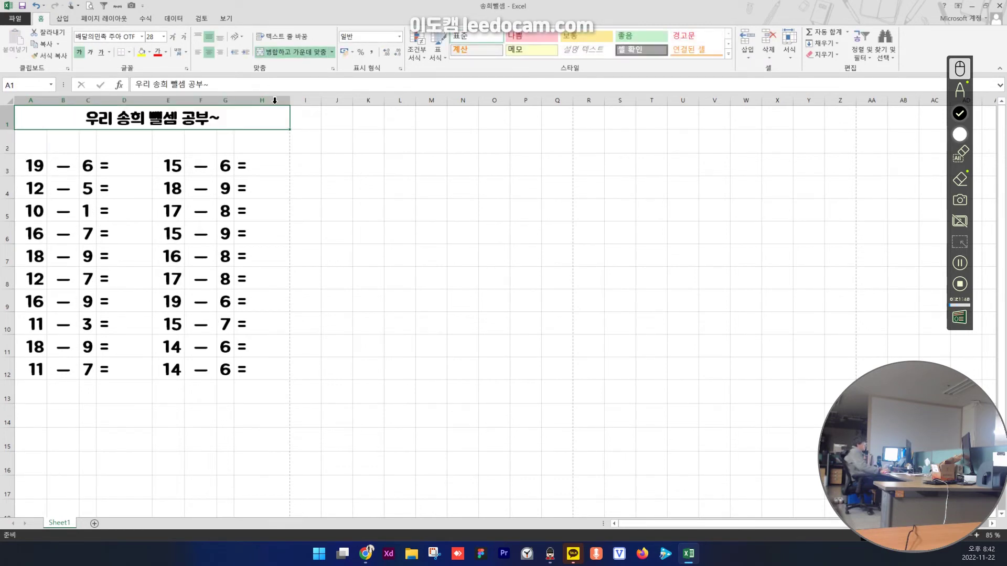
pyautogui.click(343, 171)
pyautogui.click(184, 124)
pyautogui.click(77, 51)
pyautogui.click(366, 229)
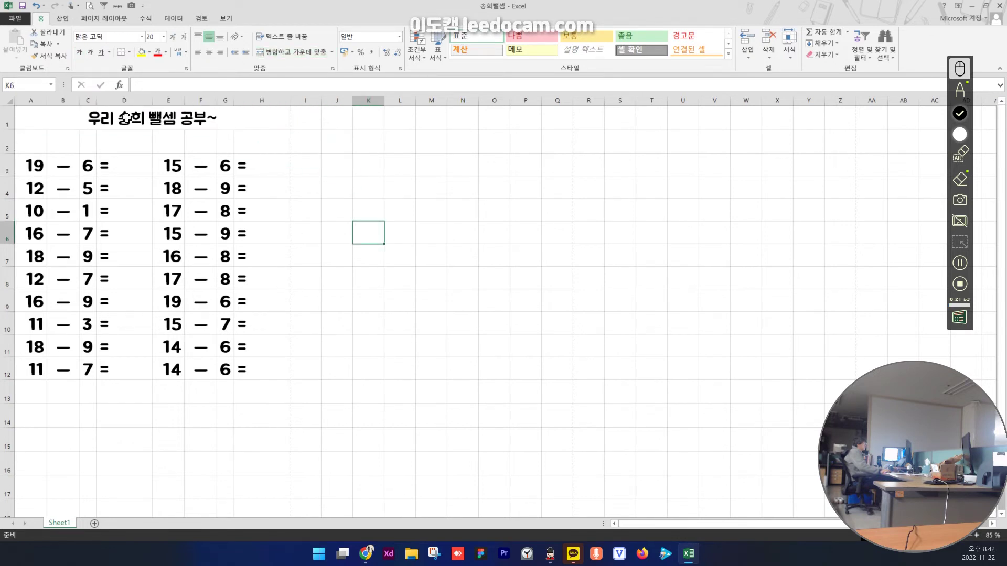
pyautogui.scroll(-1, 243, 277)
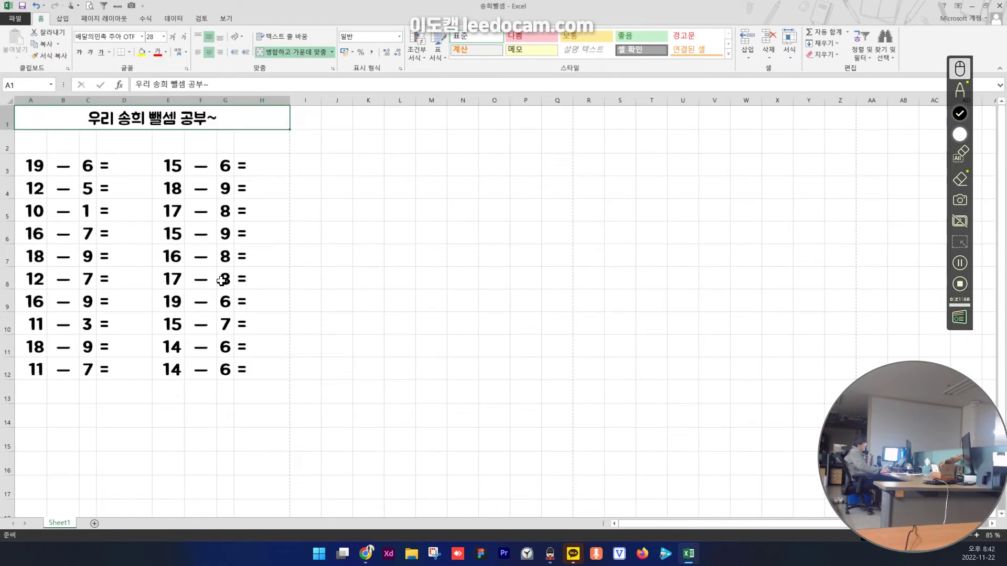
# - Increase the height of rows 3 to 12 together so the problems spread down the page
pyautogui.moveTo(7, 165); pyautogui.dragTo(8, 382)
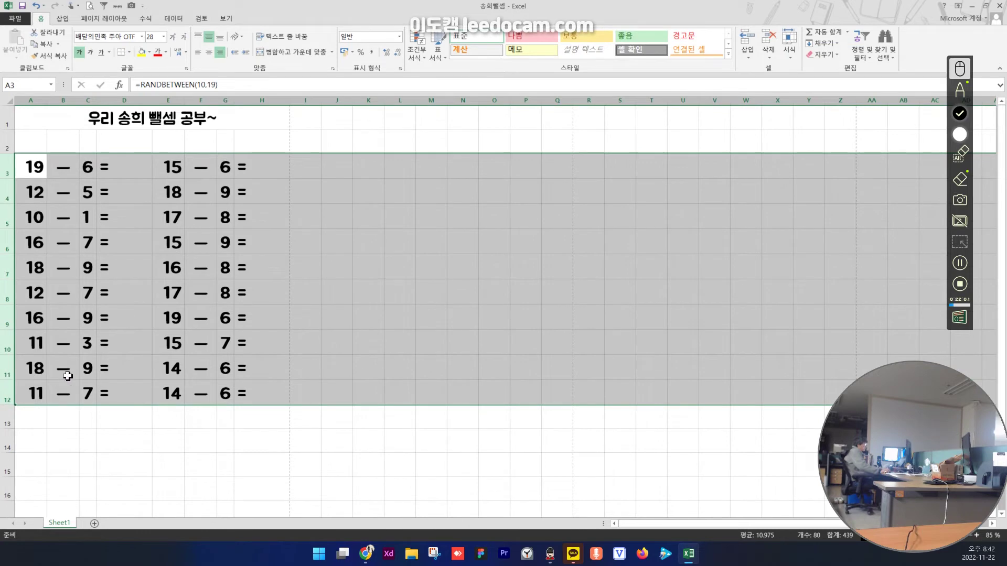
pyautogui.scroll(-1, 67, 376)
pyautogui.moveTo(9, 331); pyautogui.dragTo(12, 424)
pyautogui.click(305, 417)
pyautogui.scroll(1, 344, 369)
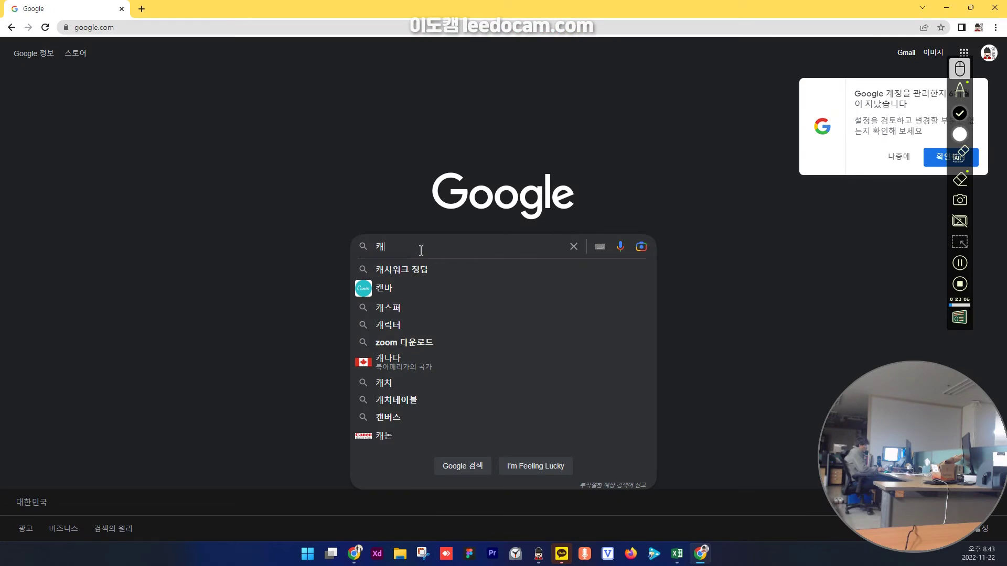
# - Search Google in Chrome for 캐치티니핑
pyautogui.write('체')
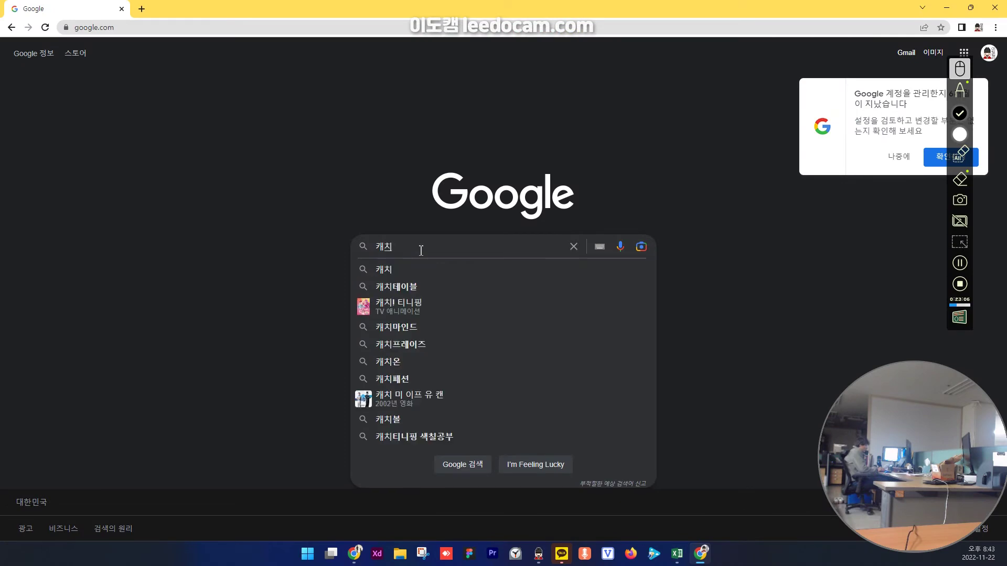
pyautogui.write('티니핑')
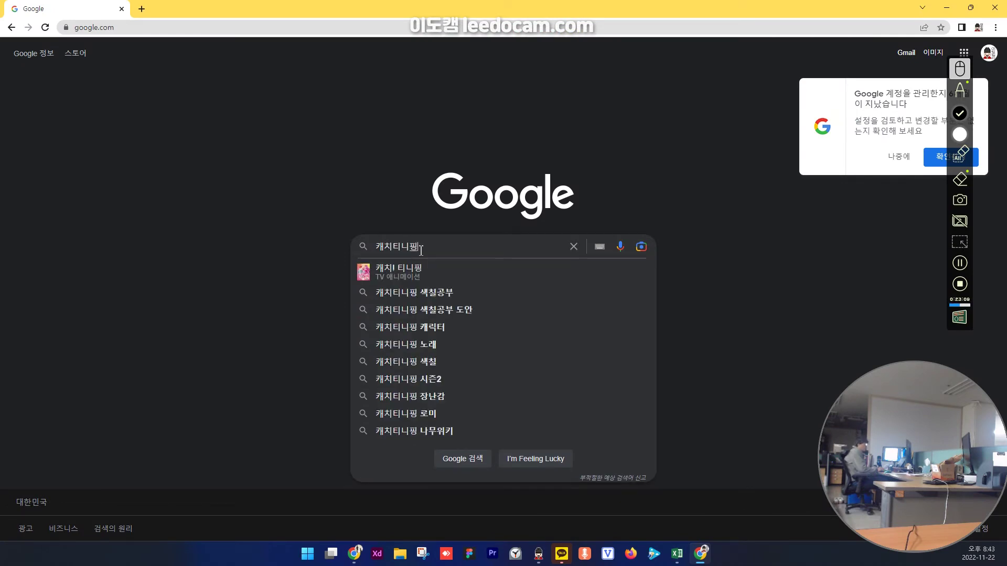
pyautogui.press('Return')
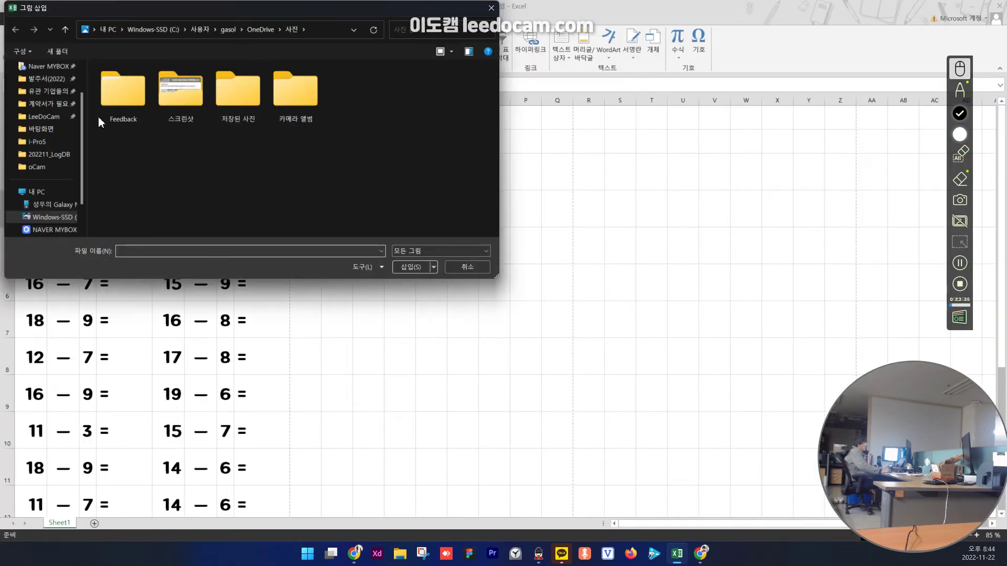
# - Back in Excel, insert the picture of the four characters from the desktop and move it within the empty area beside the problems
pyautogui.click(48, 92)
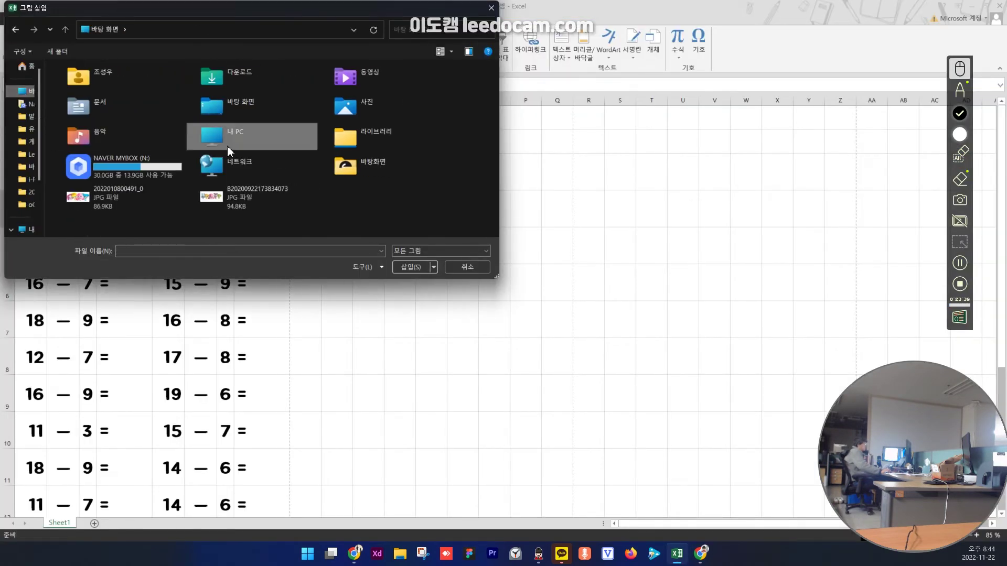
pyautogui.doubleClick(163, 209)
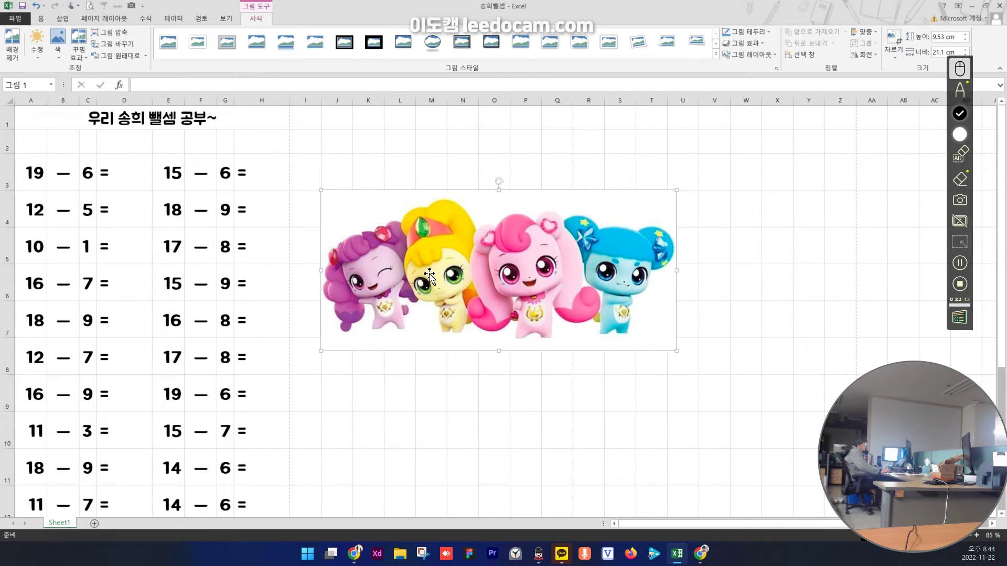
pyautogui.moveTo(430, 274); pyautogui.dragTo(453, 280)
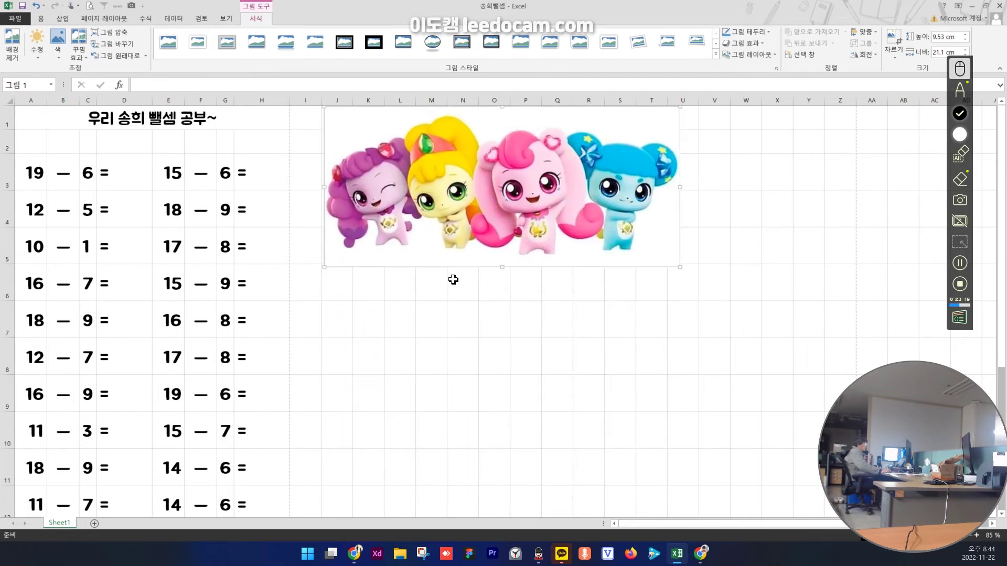
pyautogui.moveTo(426, 193); pyautogui.dragTo(454, 276)
# - Make row 2 much taller and shrink the character picture to fit in it below the title
pyautogui.click(263, 212)
pyautogui.moveTo(6, 153); pyautogui.dragTo(4, 208)
pyautogui.moveTo(449, 308); pyautogui.dragTo(110, 195)
pyautogui.moveTo(370, 291); pyautogui.dragTo(183, 206)
pyautogui.click(202, 173)
pyautogui.moveTo(120, 170); pyautogui.dragTo(126, 171)
pyautogui.click(226, 173)
pyautogui.click(337, 230)
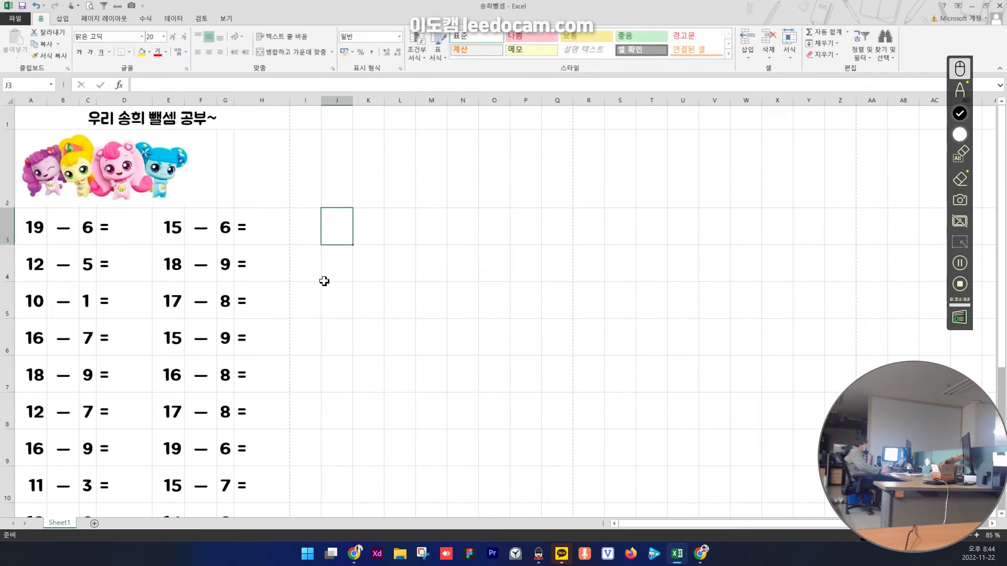
# - Draw an oval speech bubble beside the character picture
pyautogui.click(62, 18)
pyautogui.click(93, 41)
pyautogui.press('Escape')
pyautogui.click(135, 50)
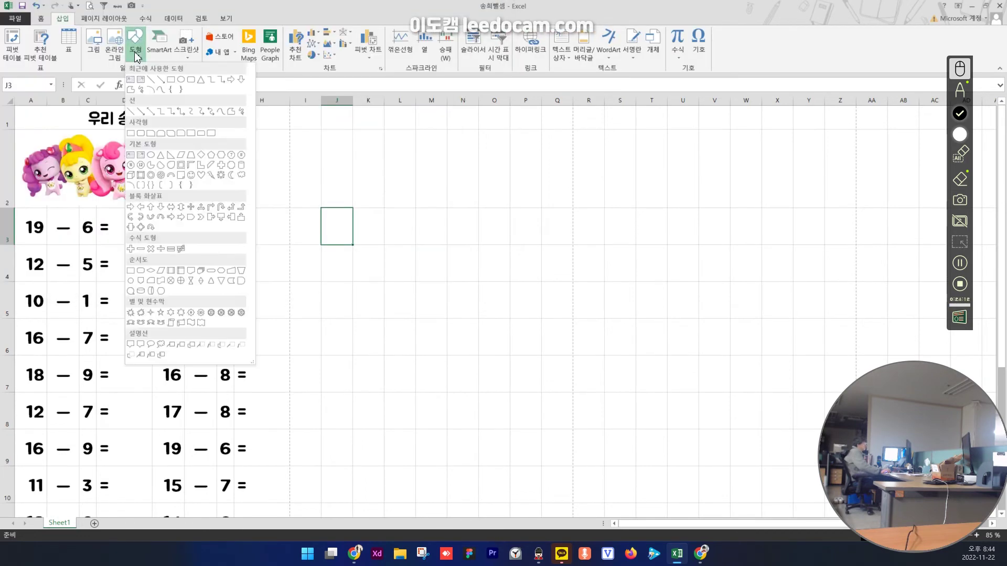
pyautogui.click(151, 345)
pyautogui.moveTo(222, 139); pyautogui.dragTo(337, 219)
# - Fit the speech bubble into row 2 with its tail at the blue character, and add a "화이팅!" message naming the child
pyautogui.moveTo(256, 229)
pyautogui.mouseDown()
pyautogui.moveTo(198, 177)
pyautogui.moveTo(206, 166)
pyautogui.mouseUp()
pyautogui.moveTo(280, 179)
pyautogui.mouseDown()
pyautogui.moveTo(256, 173)
pyautogui.moveTo(266, 178)
pyautogui.mouseUp()
pyautogui.moveTo(325, 218); pyautogui.dragTo(281, 200)
pyautogui.moveTo(199, 160); pyautogui.dragTo(180, 172)
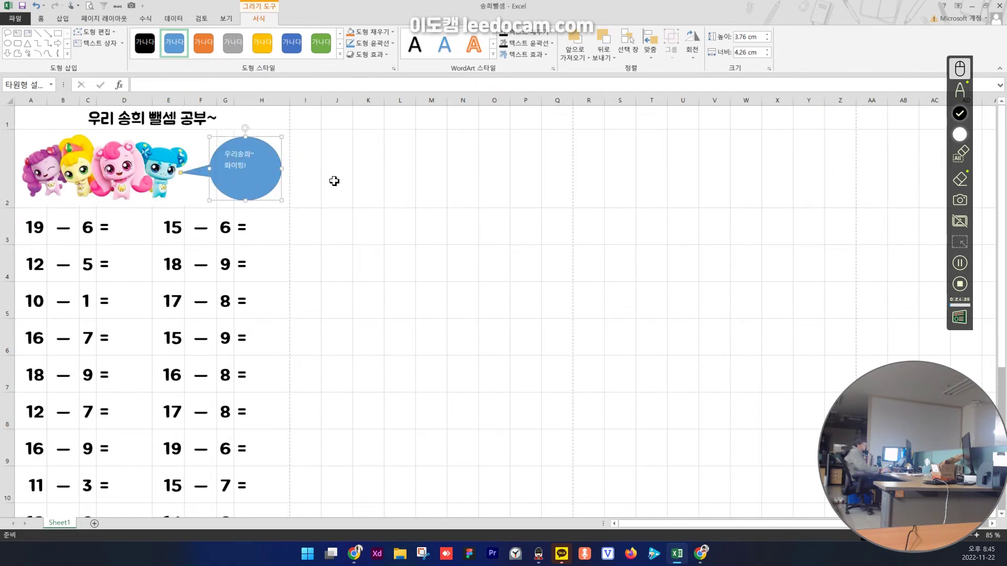
# - Colour the speech bubble text black and centre it horizontally and vertically
pyautogui.click(40, 18)
pyautogui.click(157, 52)
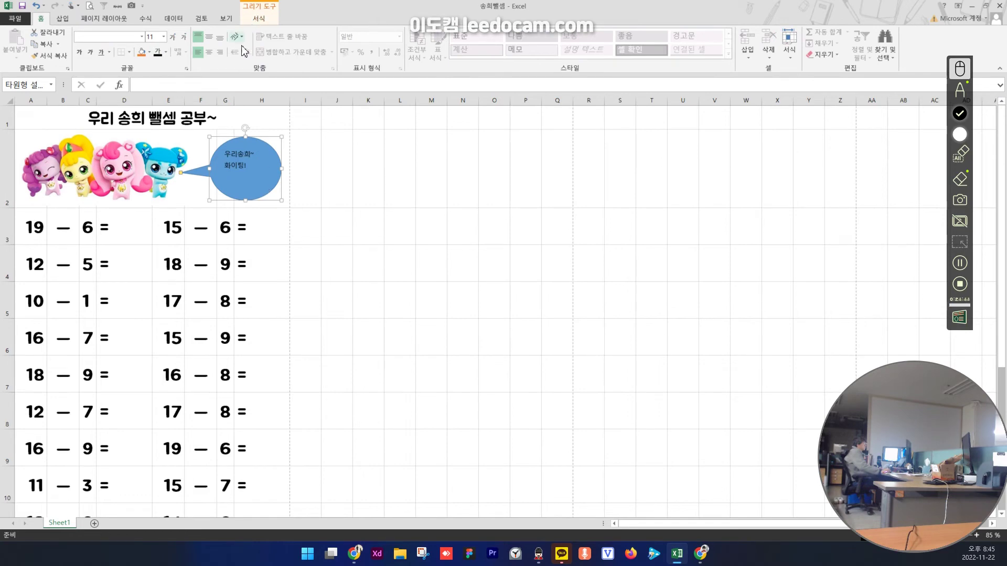
pyautogui.click(209, 37)
pyautogui.click(209, 52)
# - Format the speech bubble text as bold, size 14, in the 배달의민족 주아 OTF font
pyautogui.click(173, 36)
pyautogui.click(173, 36)
pyautogui.click(173, 37)
pyautogui.click(184, 37)
pyautogui.click(79, 52)
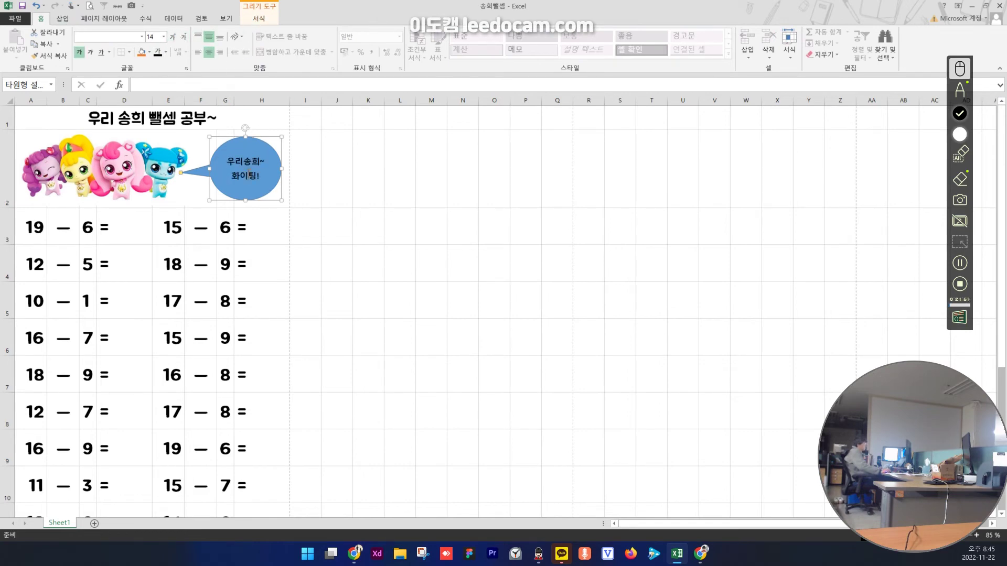
pyautogui.click(142, 37)
pyautogui.scroll(-15, 142, 221)
pyautogui.click(141, 221)
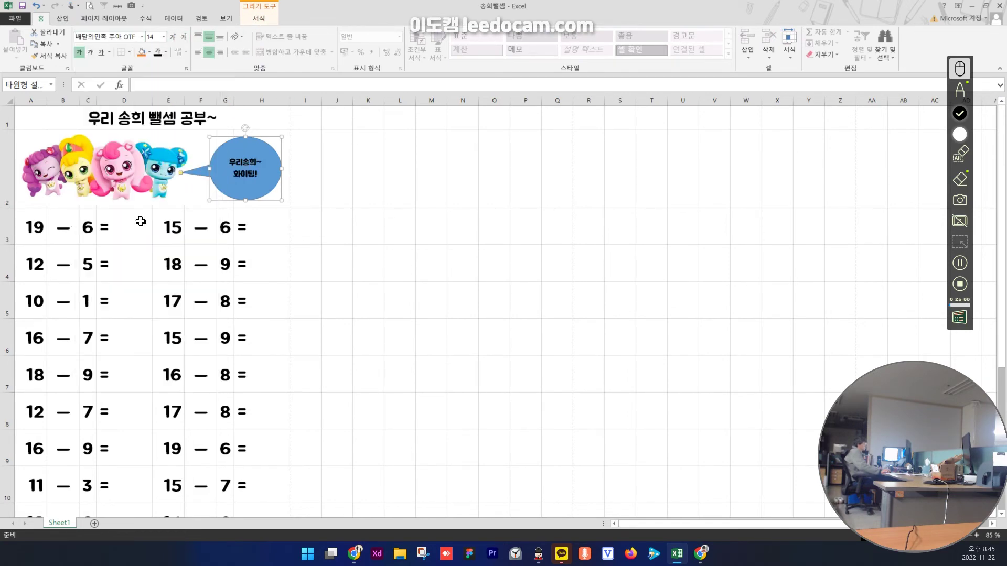
# - Check the worksheet's page layout in the print preview and return to the sheet
pyautogui.hotkey('ctrl', 'p')
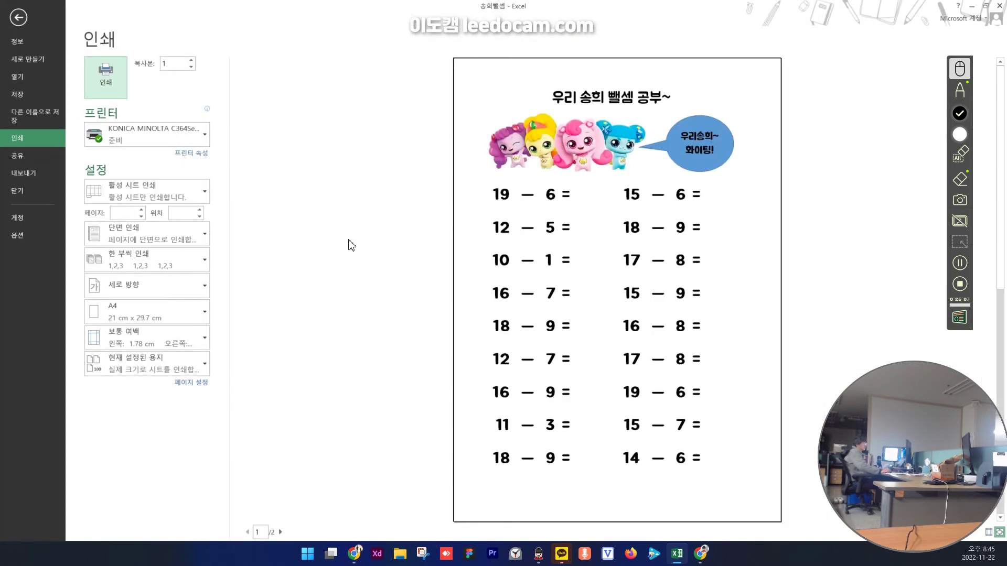
pyautogui.press('Escape')
# - Fill the speech bubble with a light pink custom colour, lightened from standard red
pyautogui.click(259, 19)
pyautogui.click(373, 44)
pyautogui.click(373, 32)
pyautogui.click(359, 123)
pyautogui.click(373, 32)
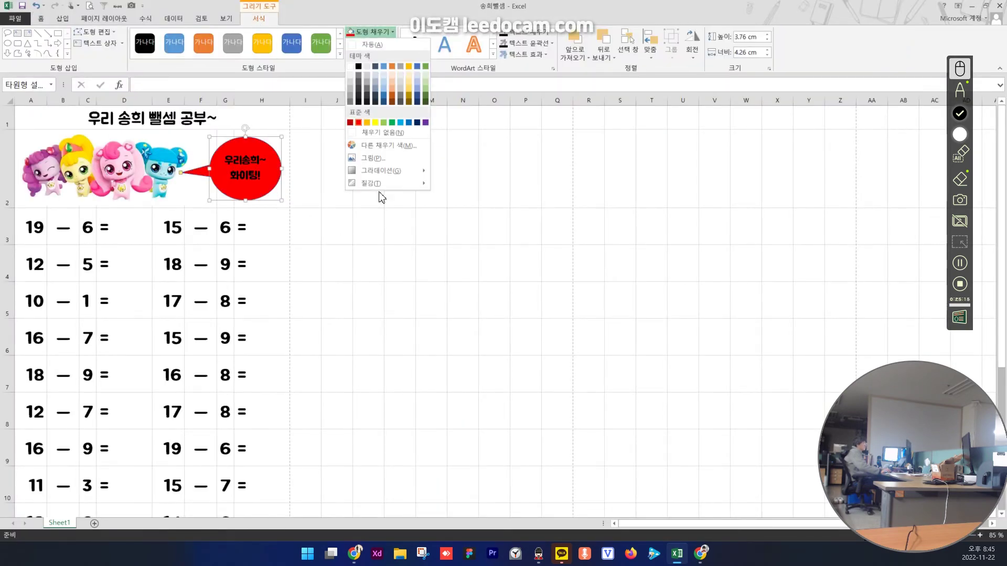
pyautogui.click(388, 146)
pyautogui.click(362, 159)
pyautogui.moveTo(401, 213); pyautogui.dragTo(401, 191)
pyautogui.click(434, 160)
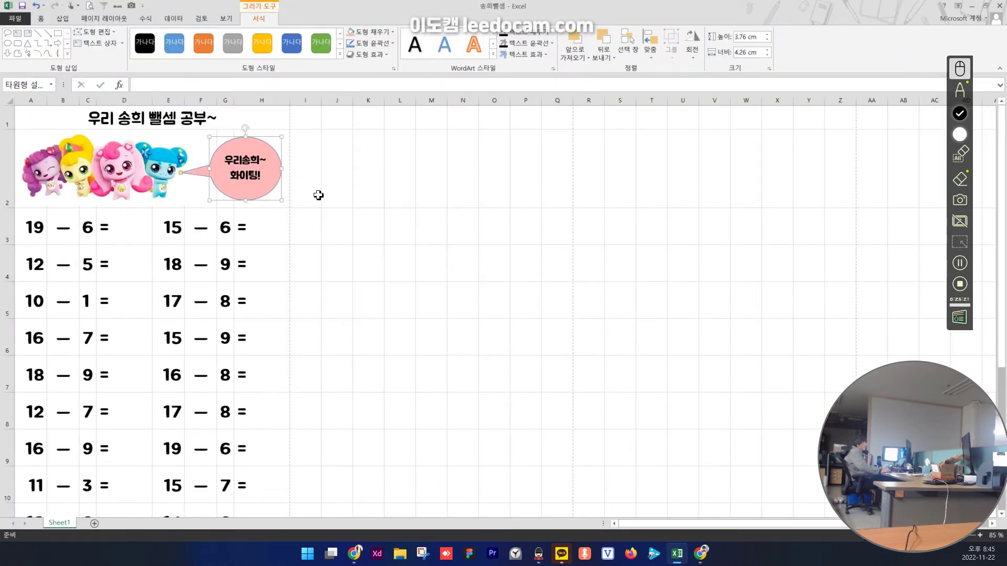
# - Give the speech bubble a dark blue, 2¼ pt dashed outline
pyautogui.click(373, 44)
pyautogui.click(417, 135)
pyautogui.click(373, 44)
pyautogui.moveTo(371, 191)
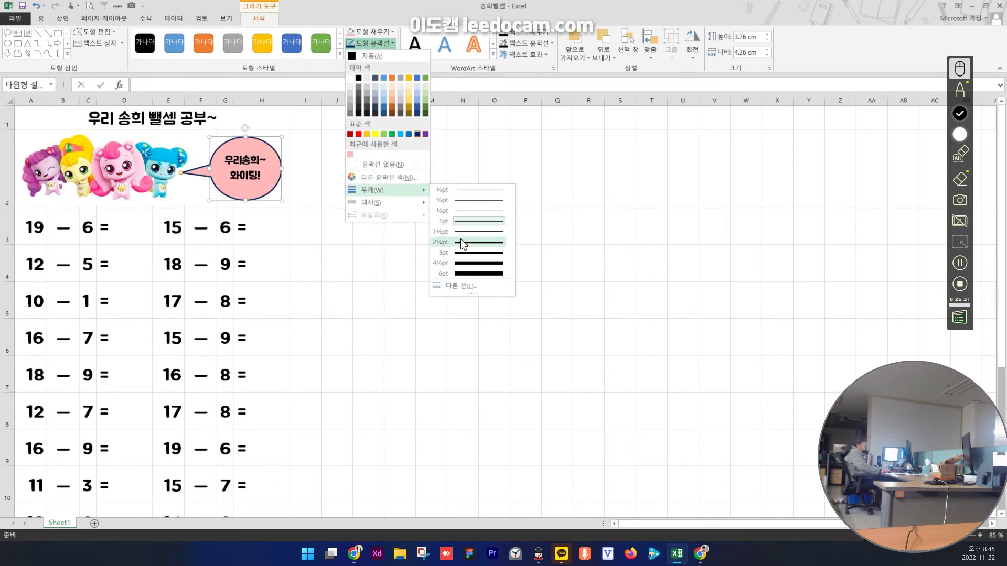
pyautogui.click(461, 241)
pyautogui.click(373, 43)
pyautogui.click(456, 226)
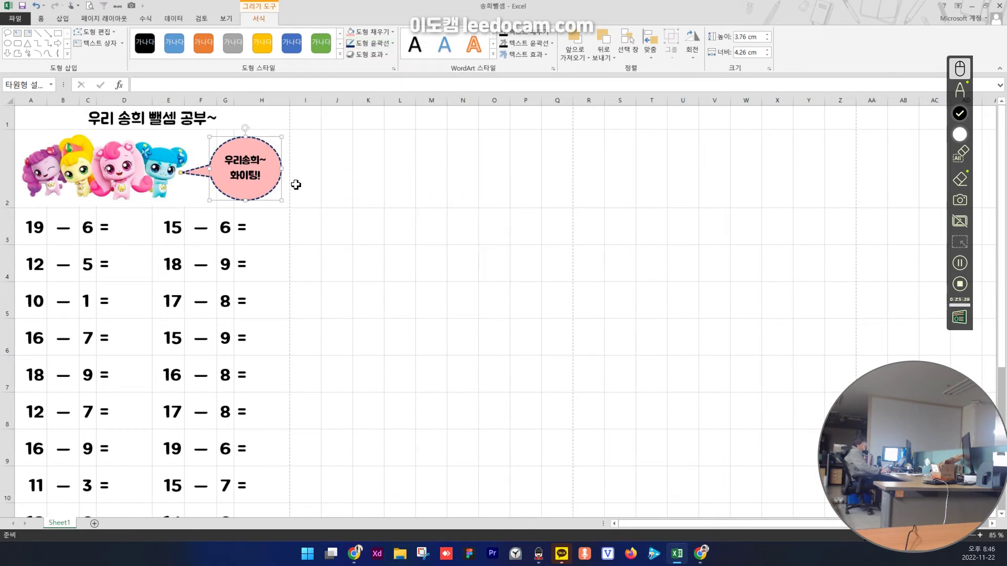
# - Widen the speech bubble toward the picture and adjust its tail to point at the blue character
pyautogui.moveTo(181, 173); pyautogui.dragTo(197, 169)
pyautogui.moveTo(256, 197); pyautogui.dragTo(282, 171)
pyautogui.click(359, 182)
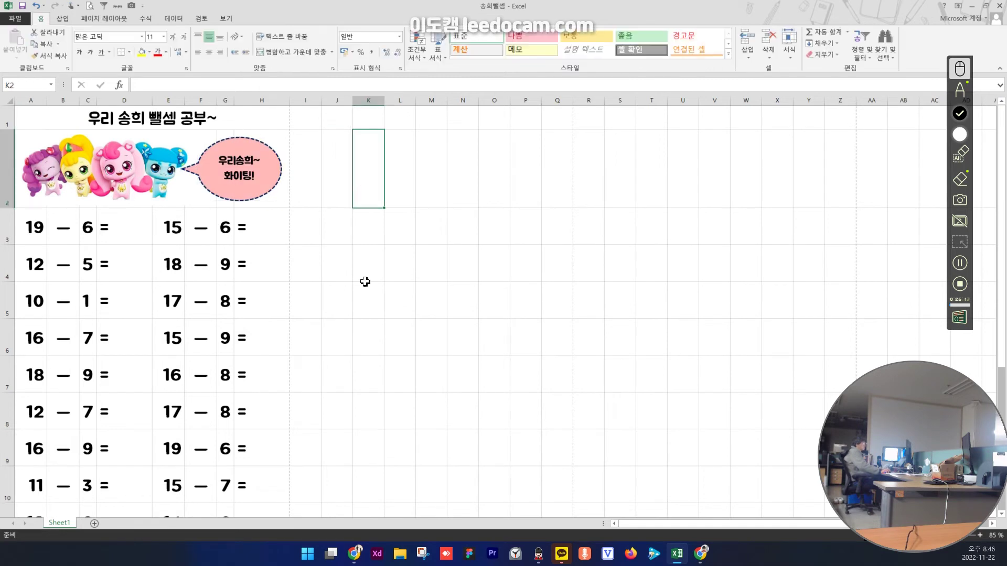
# - Group the character picture with the speech bubble and nudge the group slightly to centre it under the title
pyautogui.click(167, 182)
pyautogui.keyDown('ctrl'); pyautogui.click(209, 184); pyautogui.keyUp('ctrl')
pyautogui.rightClick(217, 190)
pyautogui.moveTo(244, 251)
pyautogui.click(331, 251)
pyautogui.click(369, 263)
pyautogui.moveTo(157, 185); pyautogui.dragTo(160, 186)
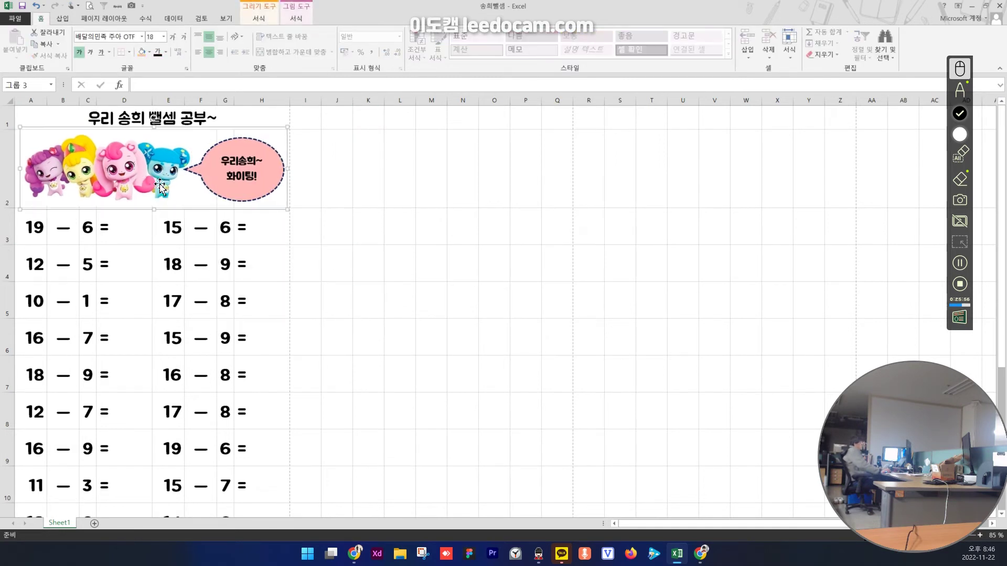
pyautogui.click(361, 278)
# - Reduce the height of rows 3 to 12 together so that the last problems move up toward the first page
pyautogui.scroll(-2, 227, 315)
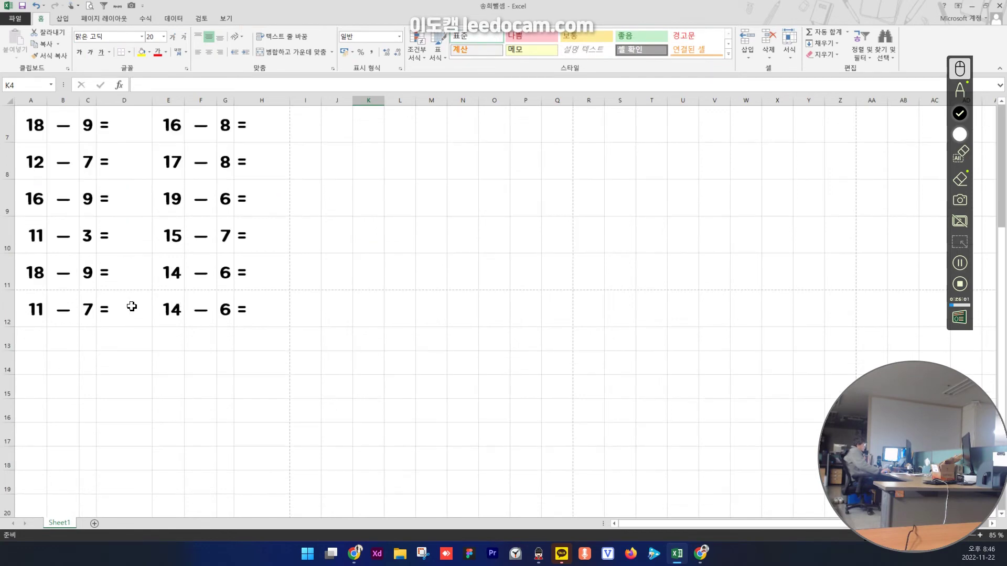
pyautogui.moveTo(108, 274); pyautogui.dragTo(133, 310)
pyautogui.moveTo(34, 273); pyautogui.dragTo(260, 312)
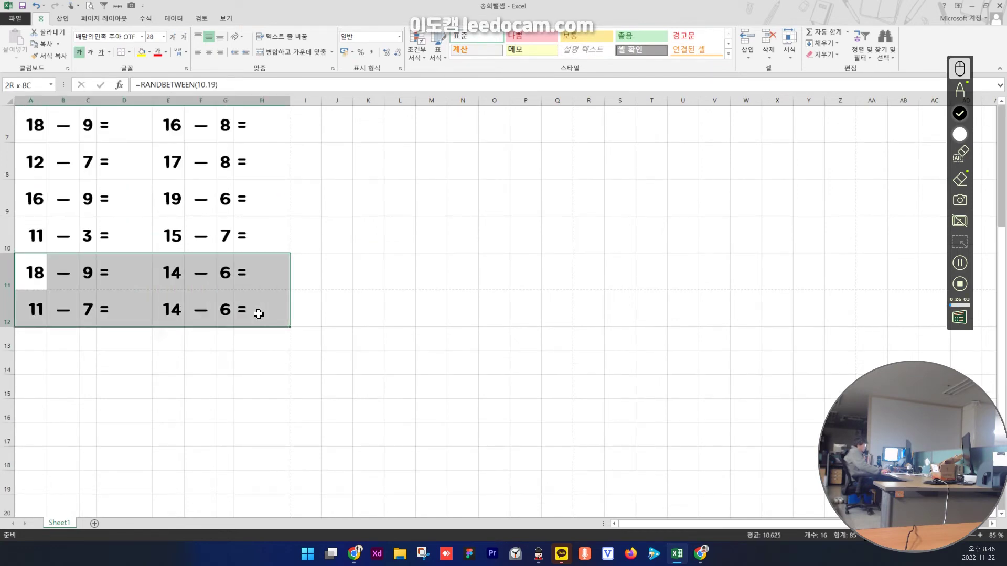
pyautogui.click(260, 312)
pyautogui.click(7, 309)
pyautogui.scroll(2, 29, 283)
pyautogui.keyDown('shift'); pyautogui.click(8, 229); pyautogui.keyUp('shift')
pyautogui.scroll(-2, 58, 290)
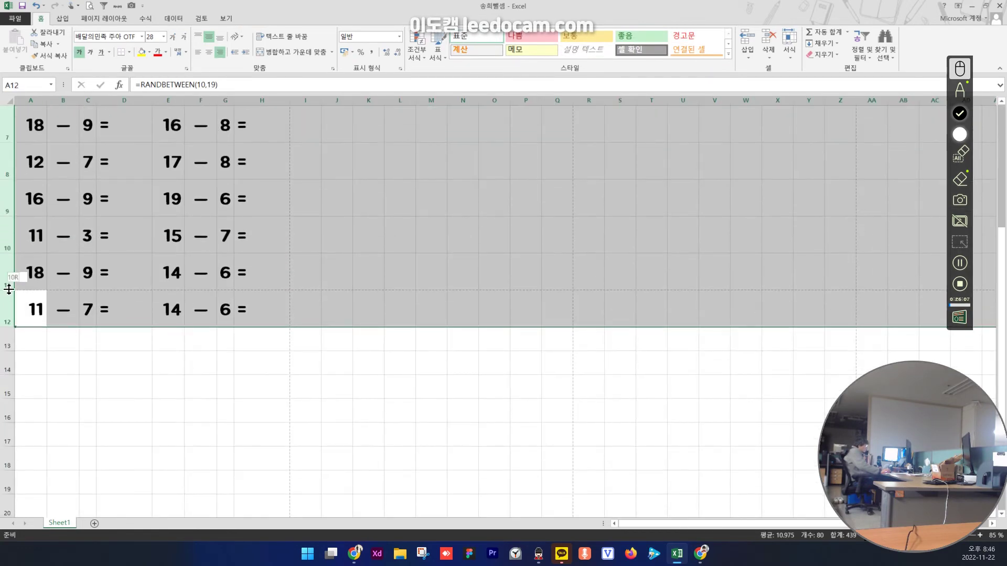
pyautogui.moveTo(9, 290); pyautogui.dragTo(9, 292)
pyautogui.moveTo(9, 297); pyautogui.dragTo(9, 280)
pyautogui.click(168, 314)
pyautogui.click(339, 226)
pyautogui.scroll(2, 357, 262)
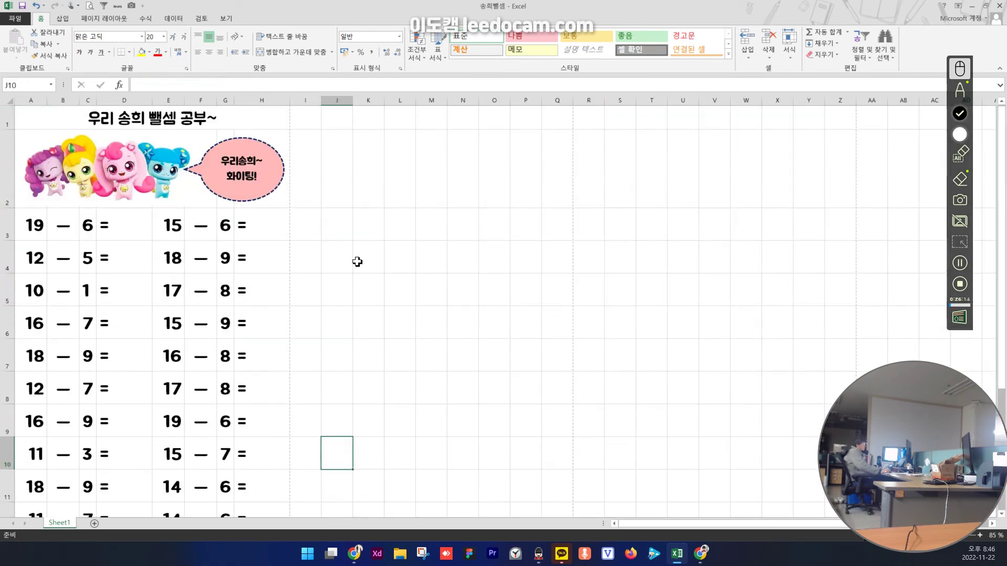
pyautogui.moveTo(30, 235); pyautogui.dragTo(264, 451)
pyautogui.click(227, 354)
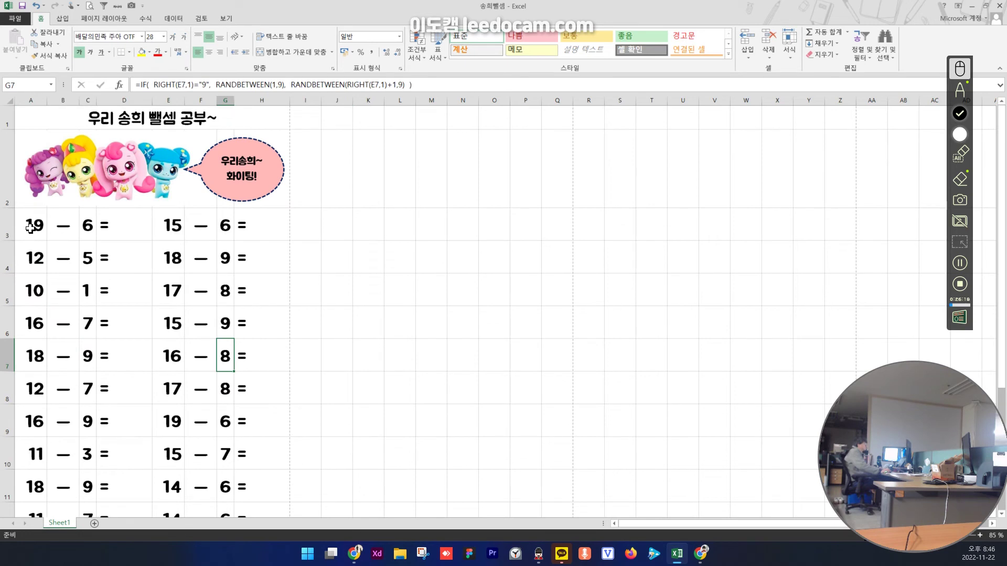
pyautogui.moveTo(30, 228); pyautogui.dragTo(105, 228)
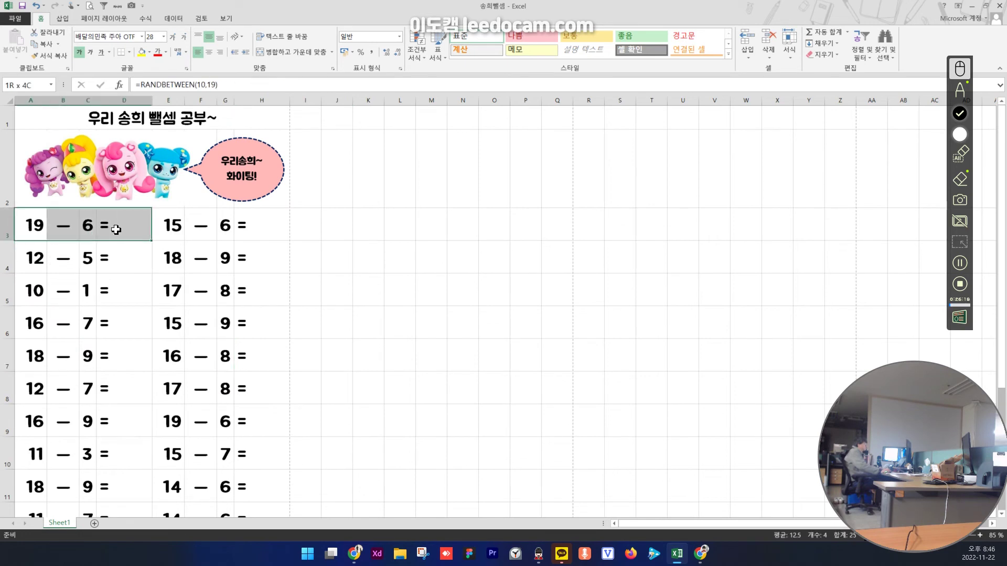
# - Colour the subtraction problems in A3:D3, E5:H5, A7:D7, E9:H9 and A12:D12 red
pyautogui.click(157, 53)
pyautogui.moveTo(171, 295); pyautogui.dragTo(260, 294)
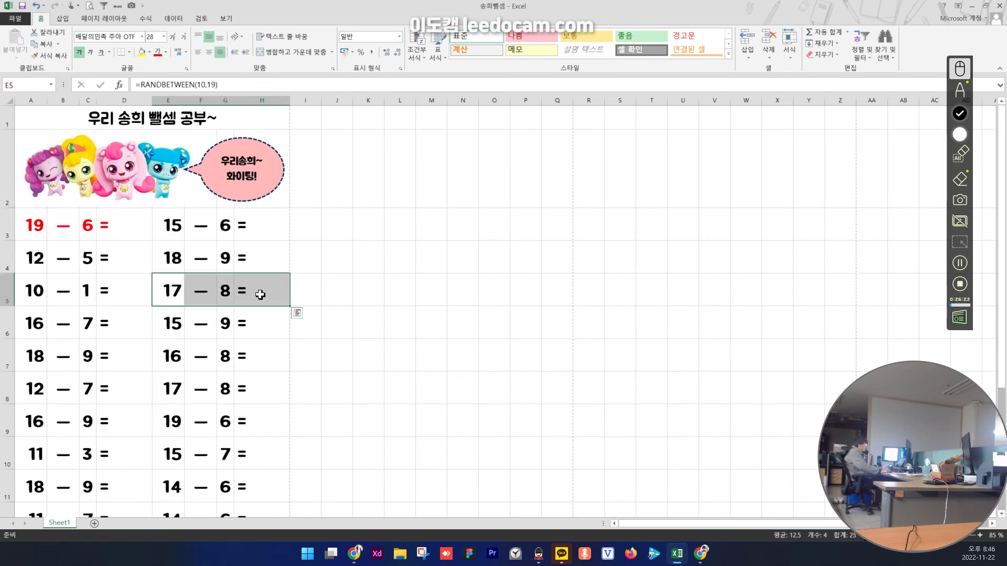
pyautogui.press('F4')
pyautogui.moveTo(34, 356); pyautogui.dragTo(139, 362)
pyautogui.press('F4')
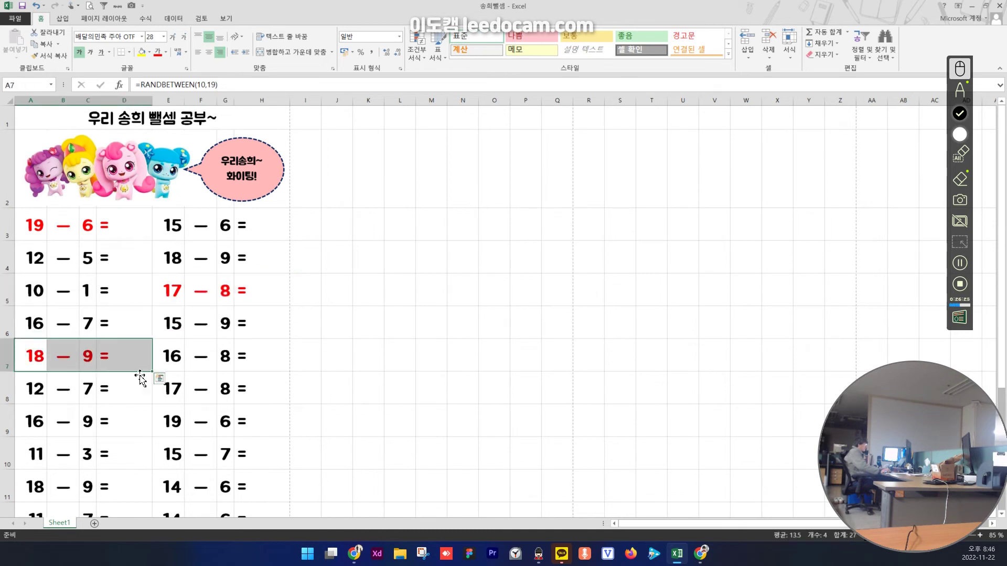
pyautogui.moveTo(166, 421); pyautogui.dragTo(241, 426)
pyautogui.scroll(-1, 53, 378)
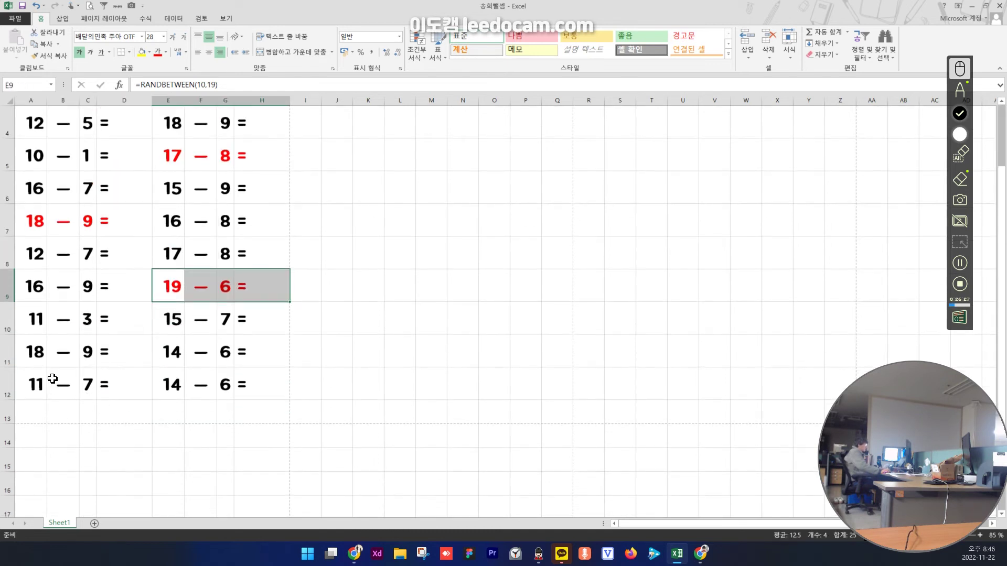
pyautogui.moveTo(32, 386); pyautogui.dragTo(124, 388)
pyautogui.press('F4')
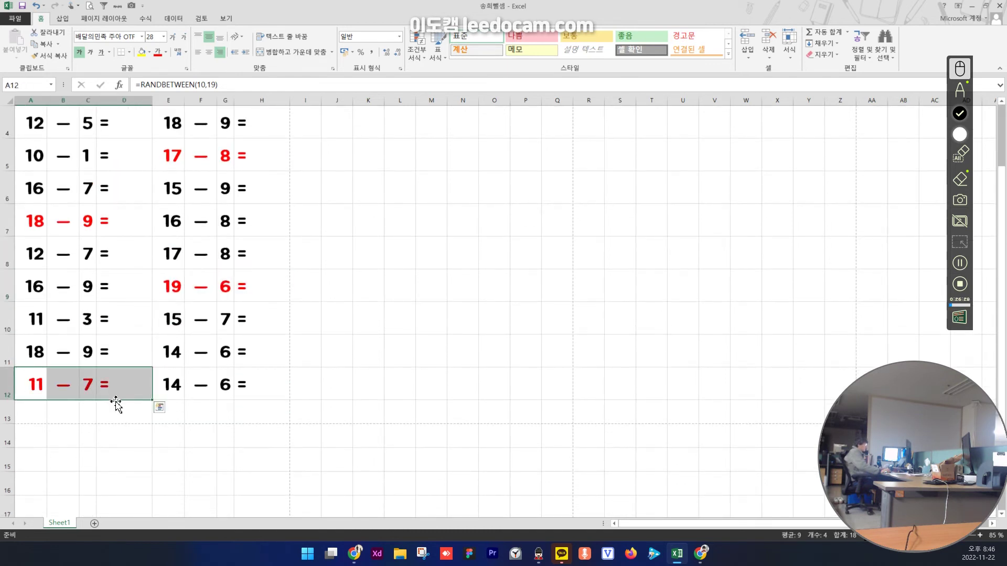
# - Colour the subtraction problems in A4:D4 and E6:H6 with the standard light green font colour
pyautogui.scroll(1, 105, 336)
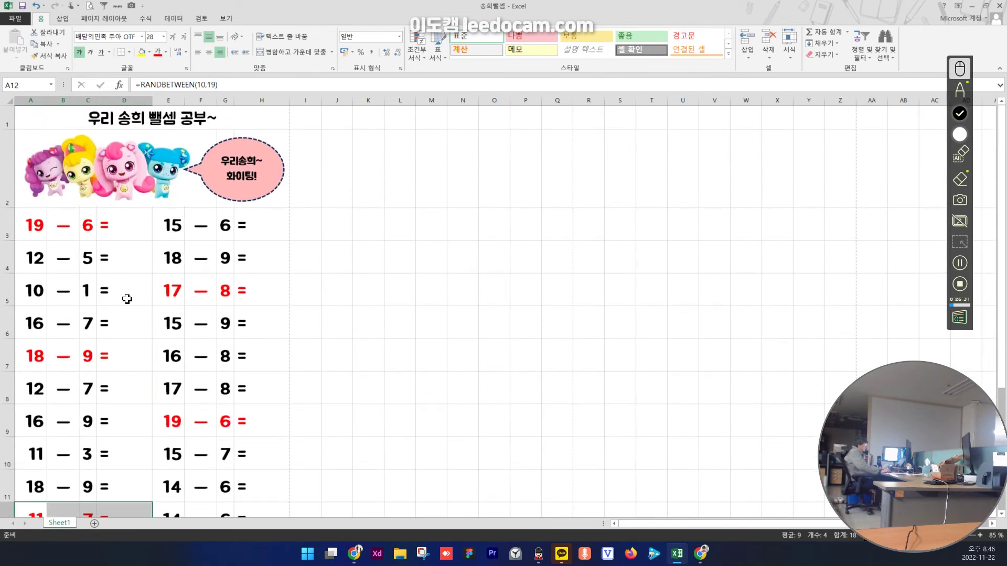
pyautogui.moveTo(32, 258); pyautogui.dragTo(116, 261)
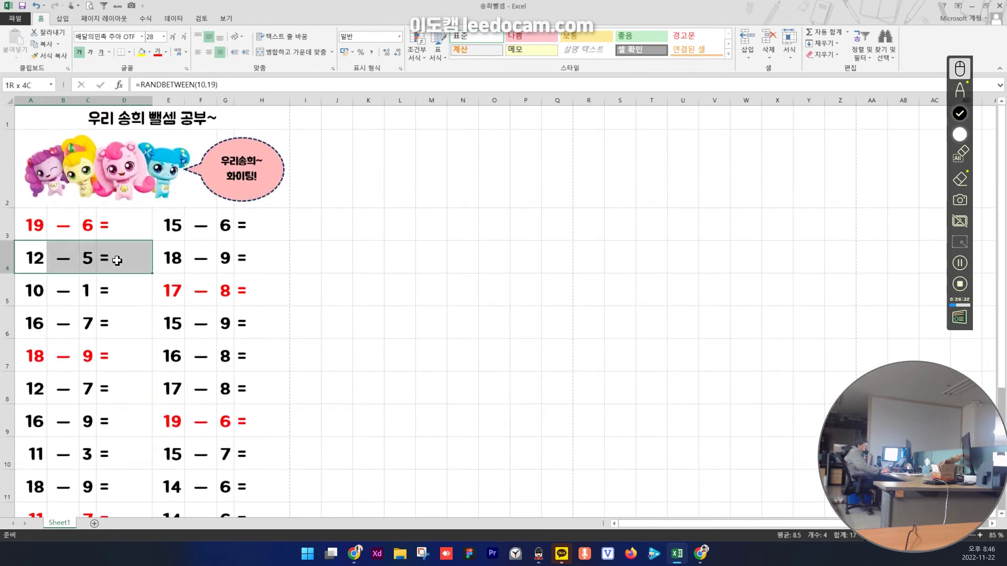
pyautogui.click(166, 53)
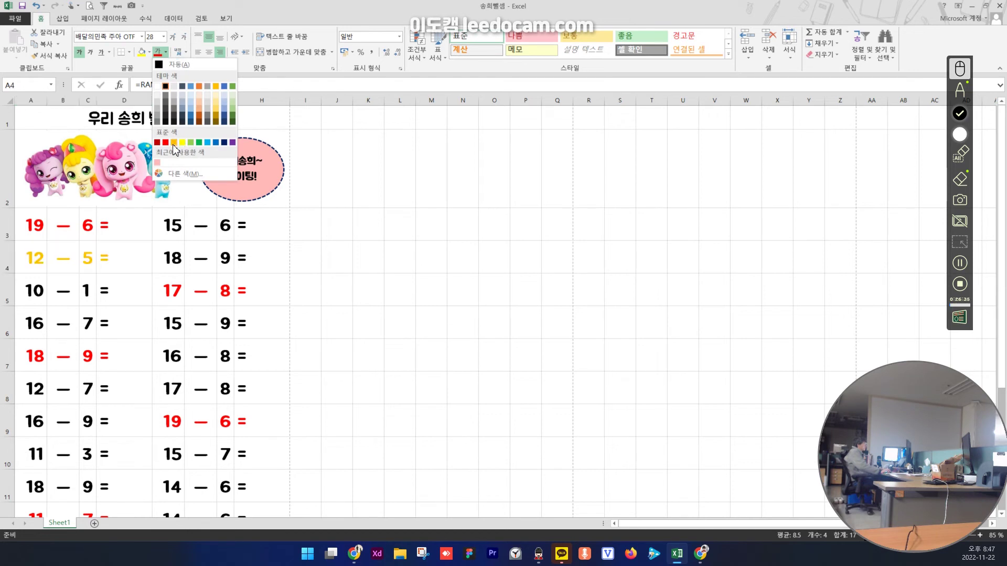
pyautogui.click(191, 143)
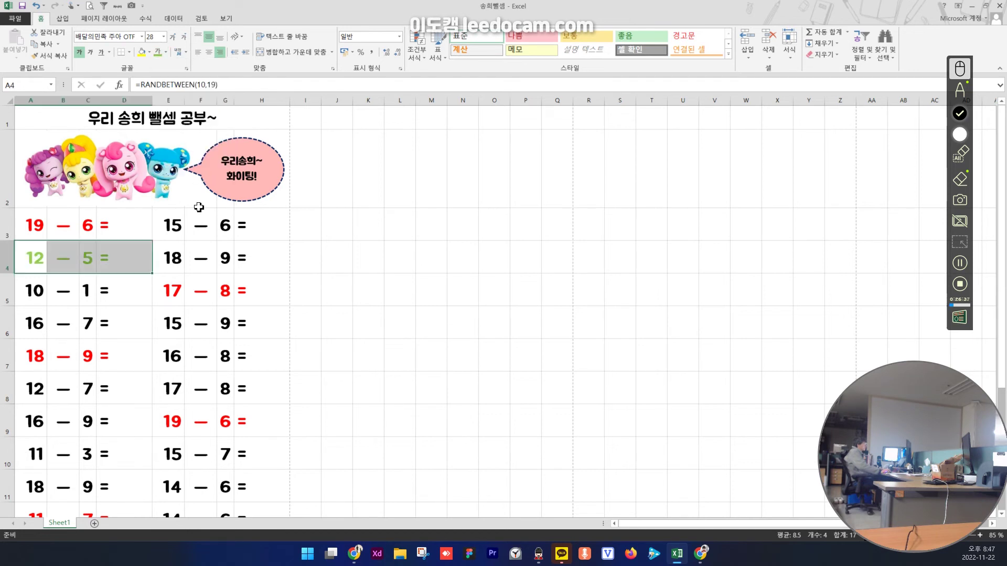
pyautogui.moveTo(173, 335); pyautogui.dragTo(248, 332)
pyautogui.press('F4')
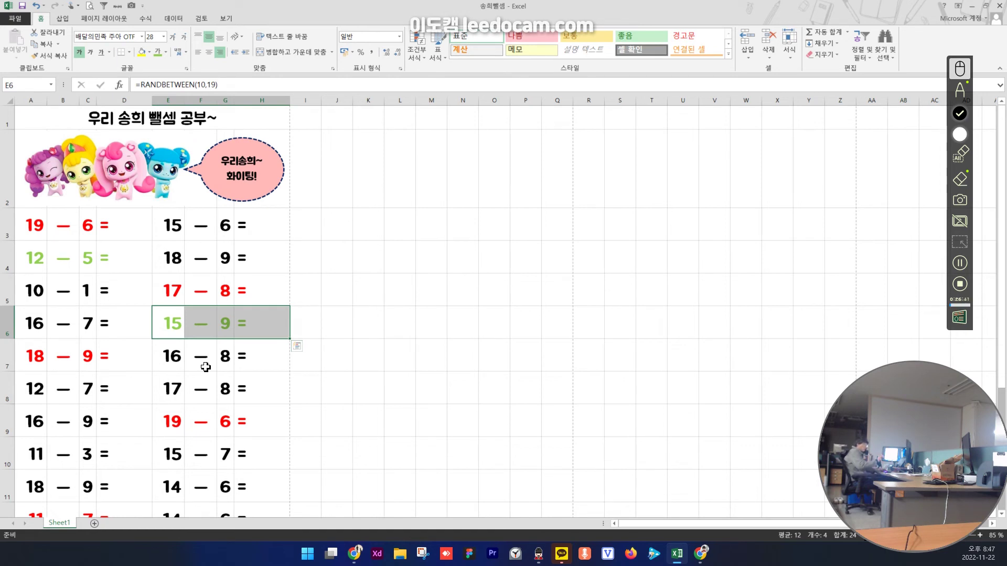
pyautogui.click(960, 90)
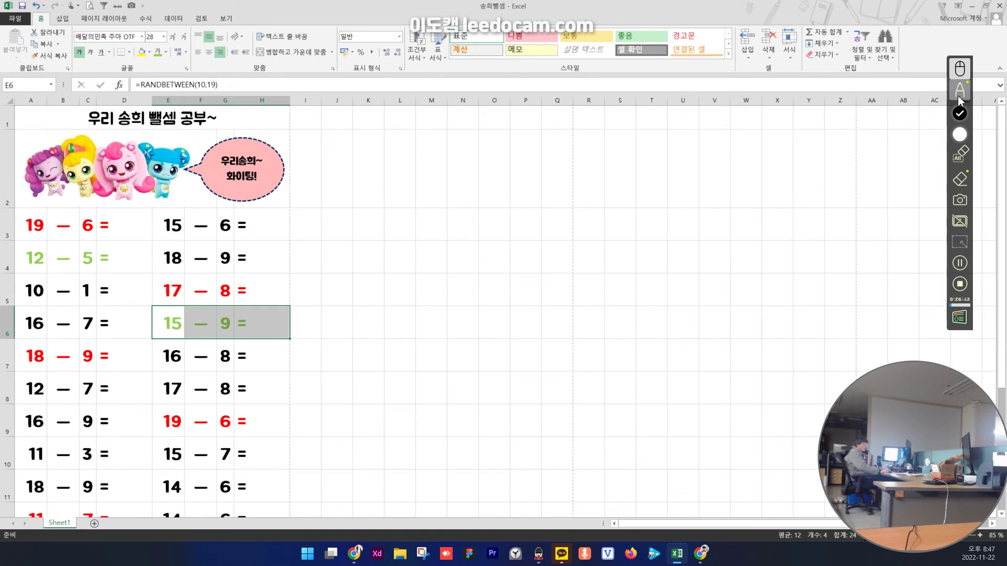
pyautogui.moveTo(892, 100)
pyautogui.mouseDown()
pyautogui.moveTo(819, 53)
pyautogui.moveTo(716, 103)
pyautogui.mouseUp()
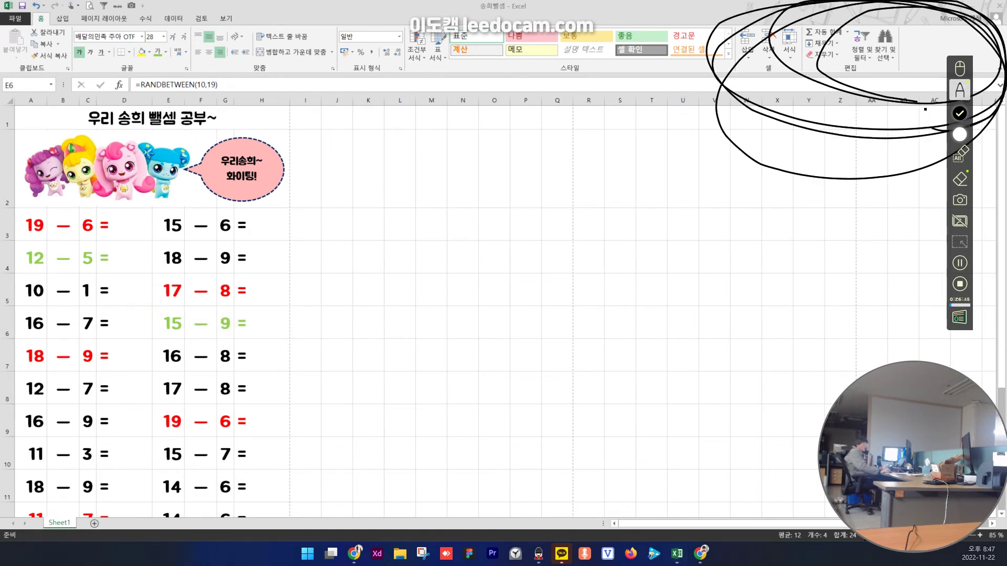
pyautogui.click(959, 69)
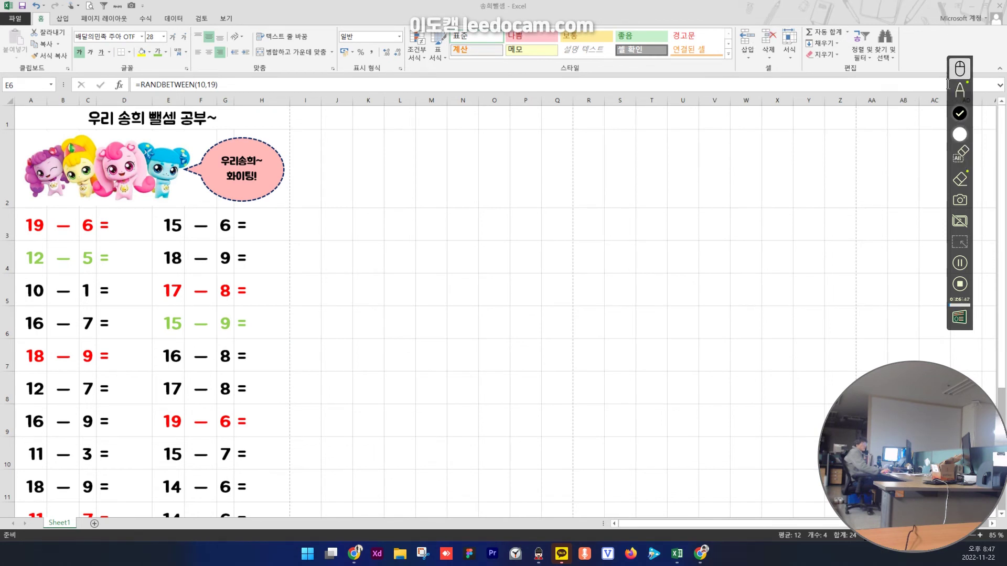
# - Apply the same light green font colour to the subtraction problems in A6:D6 and A10:D10
pyautogui.click(171, 360)
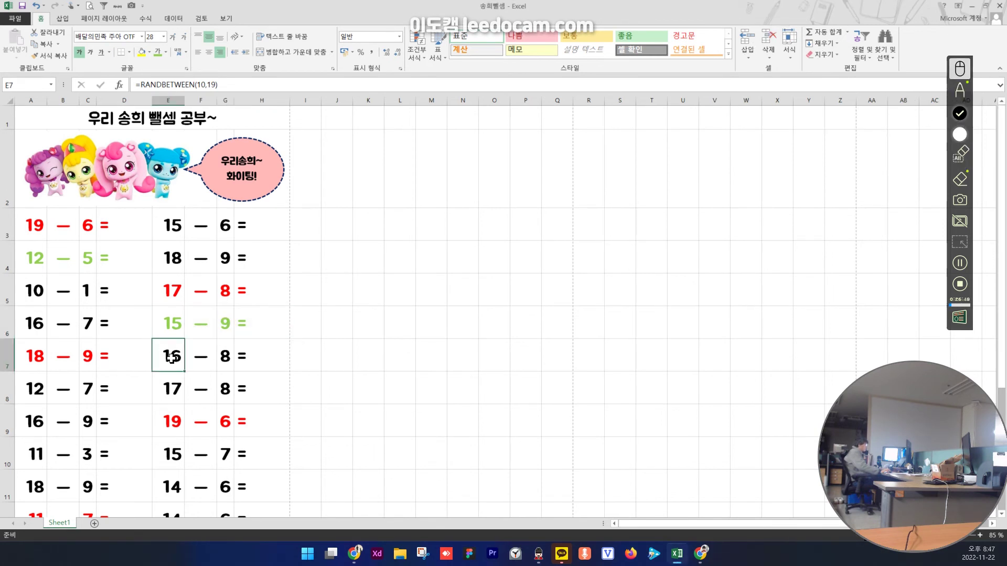
pyautogui.moveTo(37, 329); pyautogui.dragTo(116, 331)
pyautogui.press('F4')
pyautogui.scroll(-2, 125, 342)
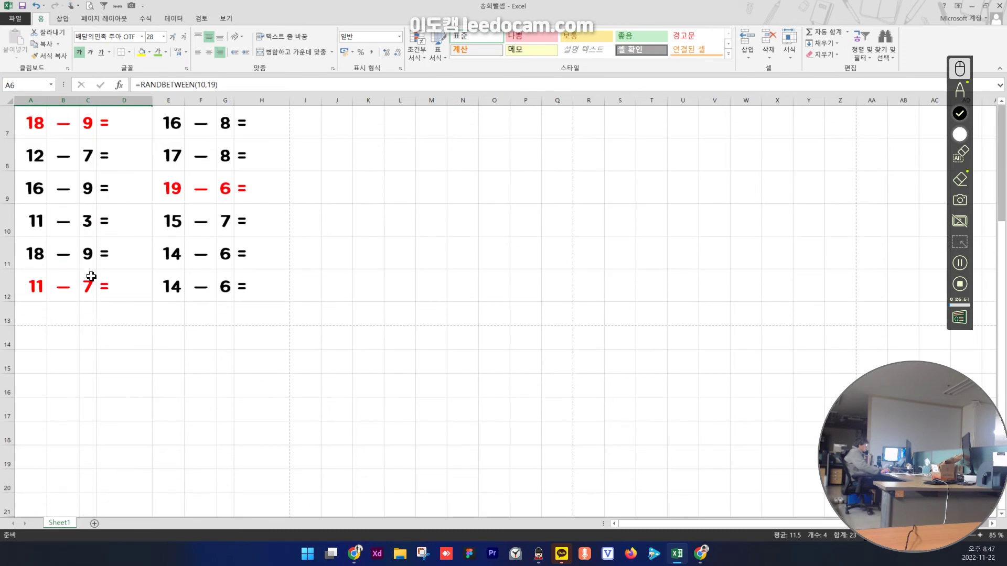
pyautogui.moveTo(39, 221); pyautogui.dragTo(105, 234)
pyautogui.press('F4')
# - Colour the subtraction problems in A5:D5, E3:H3 and E8:H8 with the standard light blue font colour
pyautogui.scroll(2, 103, 249)
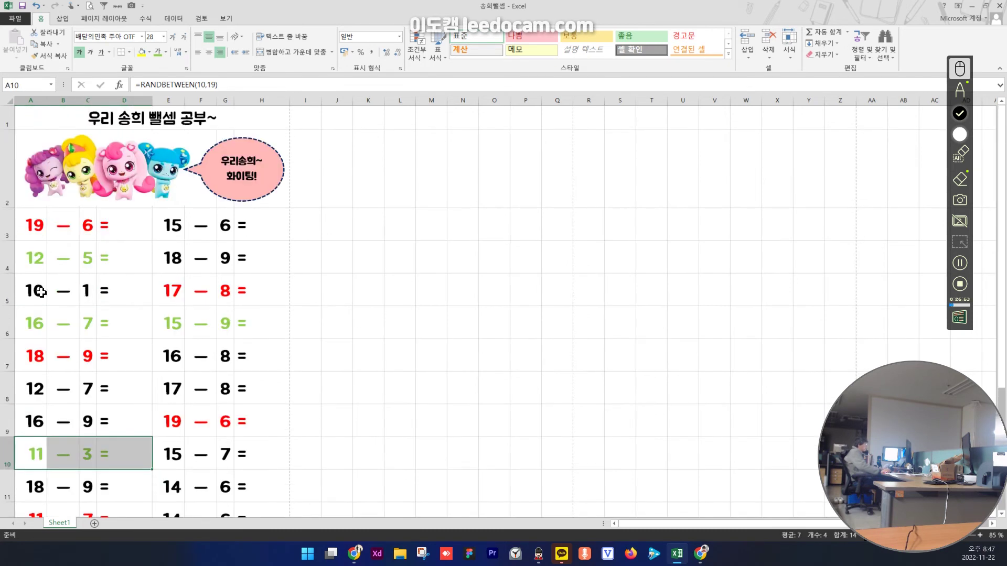
pyautogui.moveTo(38, 290); pyautogui.dragTo(123, 291)
pyautogui.click(166, 53)
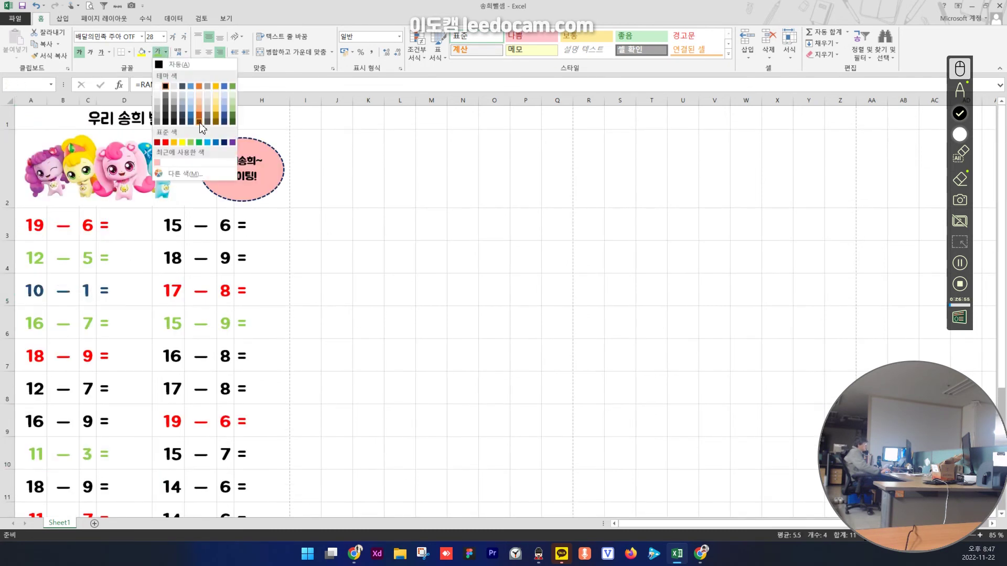
pyautogui.click(209, 147)
pyautogui.moveTo(167, 226); pyautogui.dragTo(281, 226)
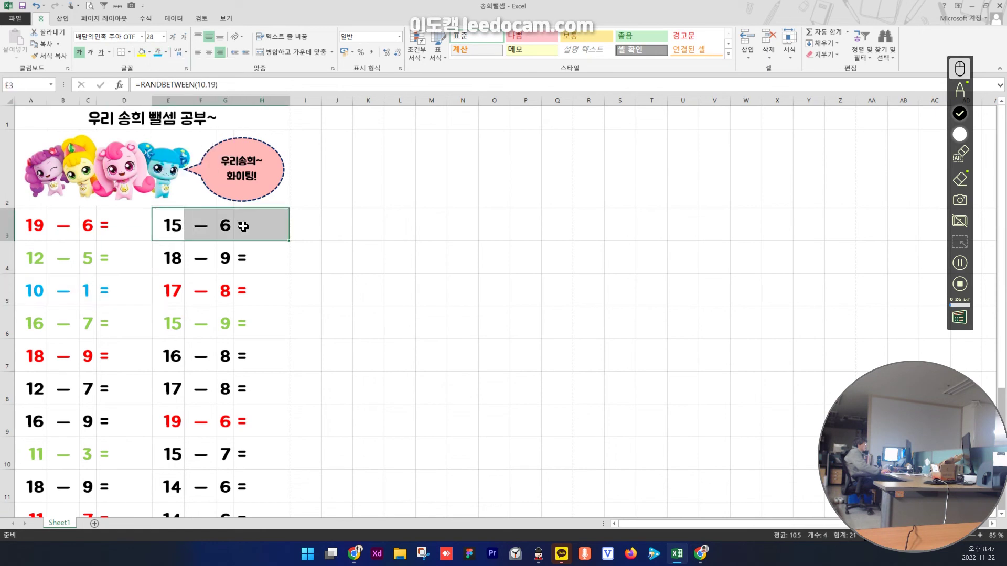
pyautogui.press('F4')
pyautogui.moveTo(170, 388); pyautogui.dragTo(251, 391)
pyautogui.press('F4')
# - Repeat the light blue font colour on the subtraction problems in A9:D9 and E11:H11
pyautogui.moveTo(118, 422); pyautogui.dragTo(33, 420)
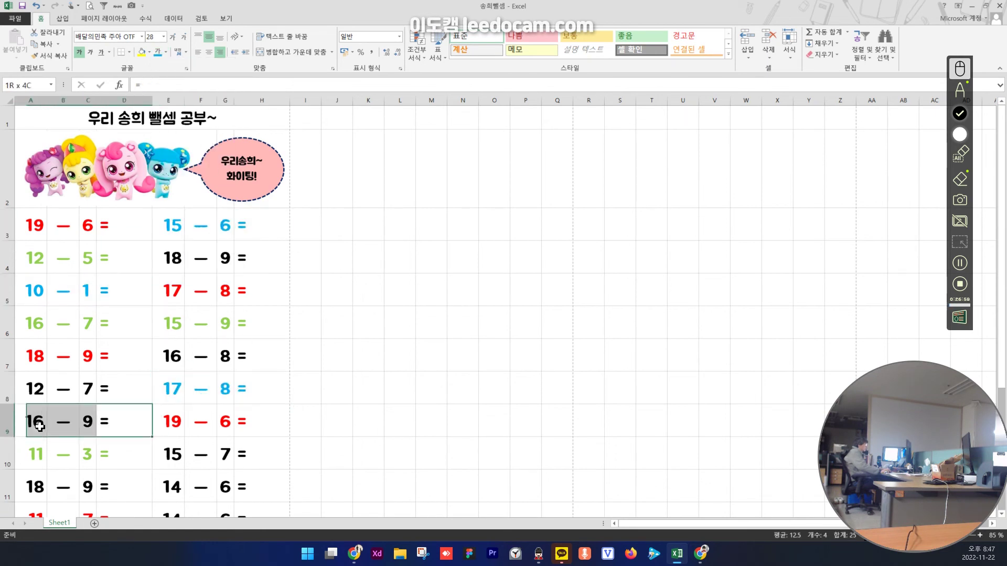
pyautogui.press('F4')
pyautogui.scroll(-1, 183, 370)
pyautogui.moveTo(169, 356); pyautogui.dragTo(168, 385)
pyautogui.press('F4')
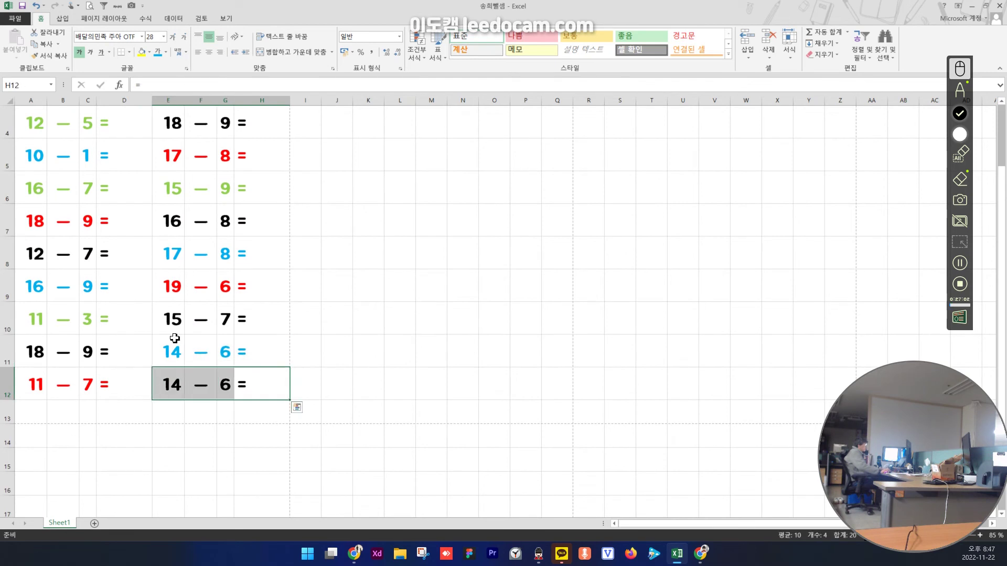
# - Colour the subtraction problems in E12:H12, E10:H10 and E7:H7 with the standard green font colour
pyautogui.click(166, 52)
pyautogui.click(198, 142)
pyautogui.moveTo(173, 319); pyautogui.dragTo(262, 320)
pyautogui.moveTo(261, 222); pyautogui.dragTo(169, 221)
pyautogui.press('F4')
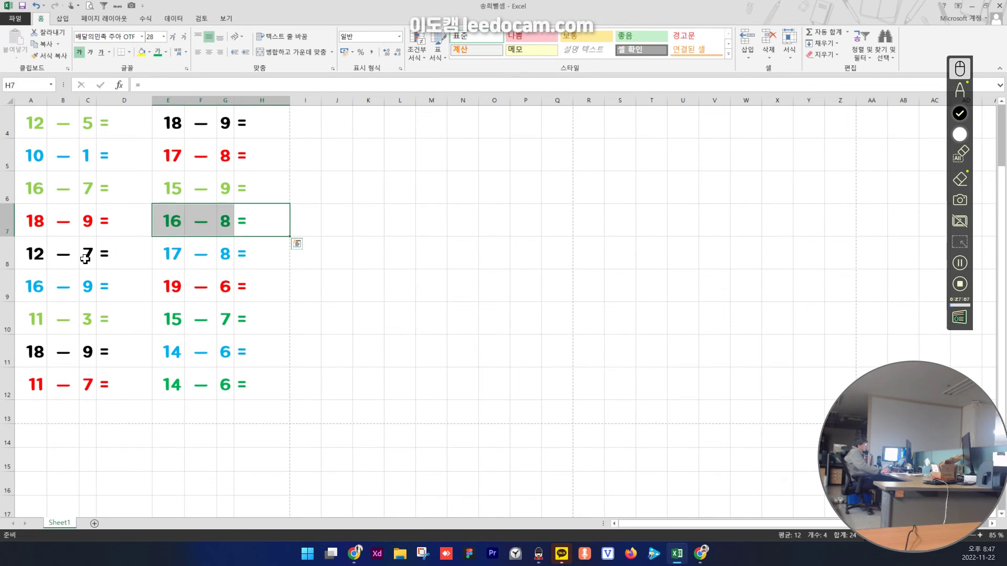
# - Apply the same green font colour to the remaining black problems in A8:D8, A11:D11 and E4:H4
pyautogui.moveTo(118, 256); pyautogui.dragTo(31, 256)
pyautogui.press('F4')
pyautogui.moveTo(113, 353); pyautogui.dragTo(31, 351)
pyautogui.press('F4')
pyautogui.moveTo(169, 124); pyautogui.dragTo(251, 135)
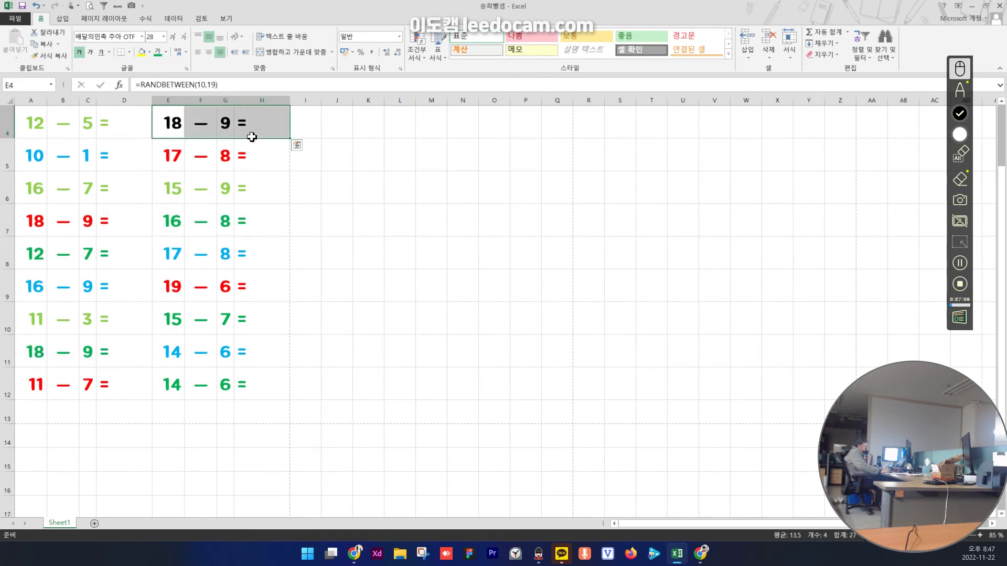
pyautogui.scroll(1, 255, 227)
pyautogui.press('F4')
pyautogui.click(367, 296)
pyautogui.click(126, 355)
pyautogui.click(73, 290)
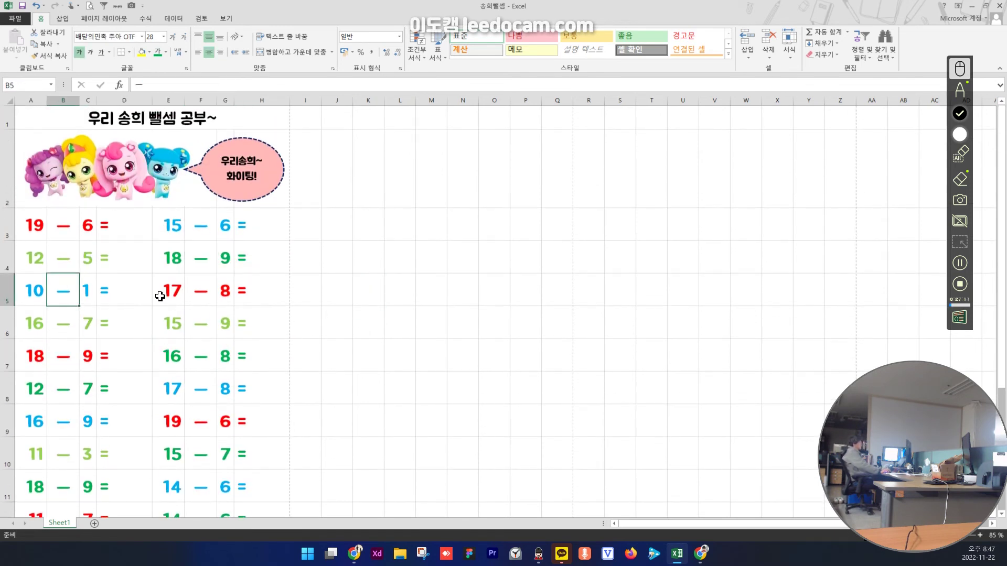
# - Preview and print the finished subtraction worksheet, and return to an empty cell beside the problems
pyautogui.click(88, 9)
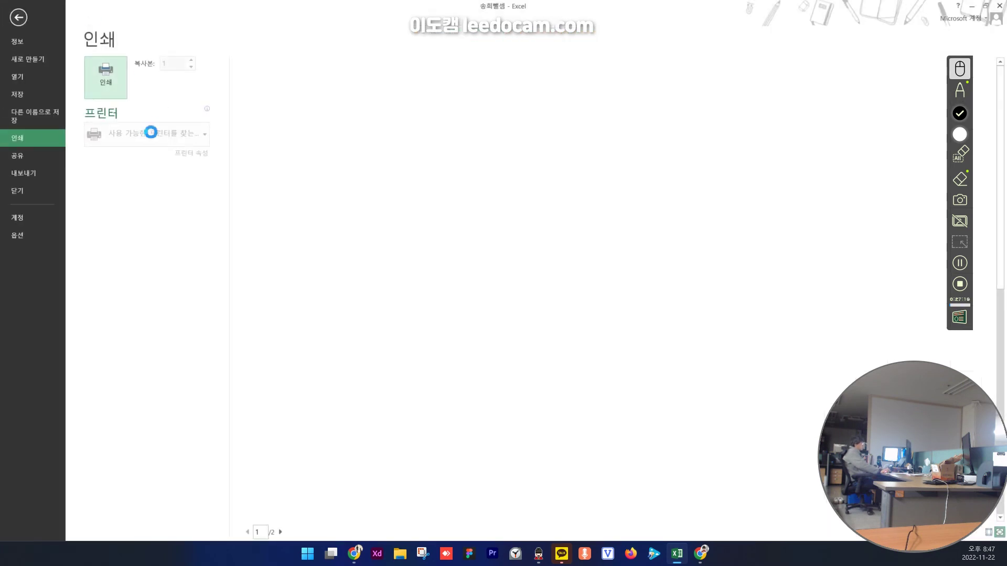
pyautogui.click(108, 85)
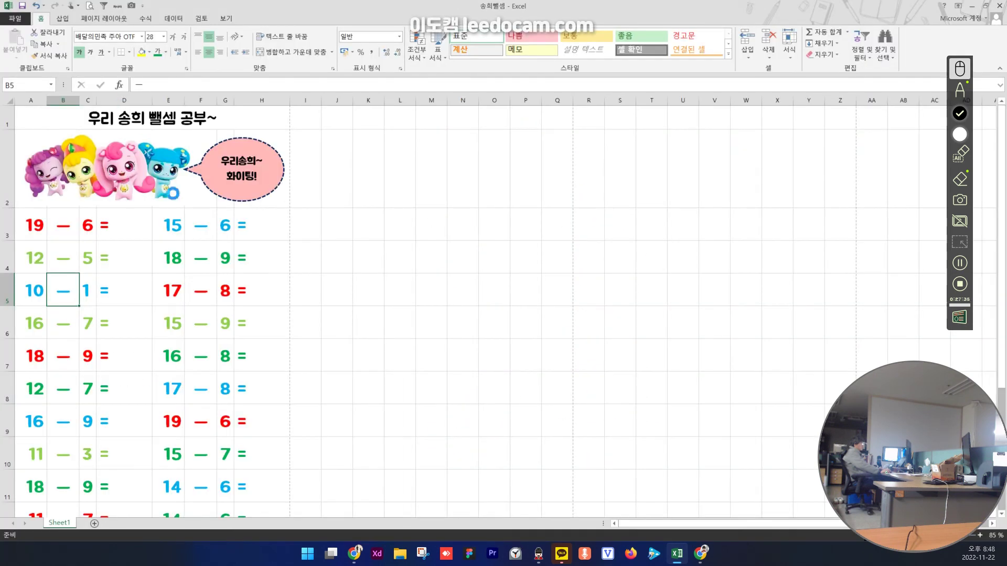
pyautogui.click(336, 262)
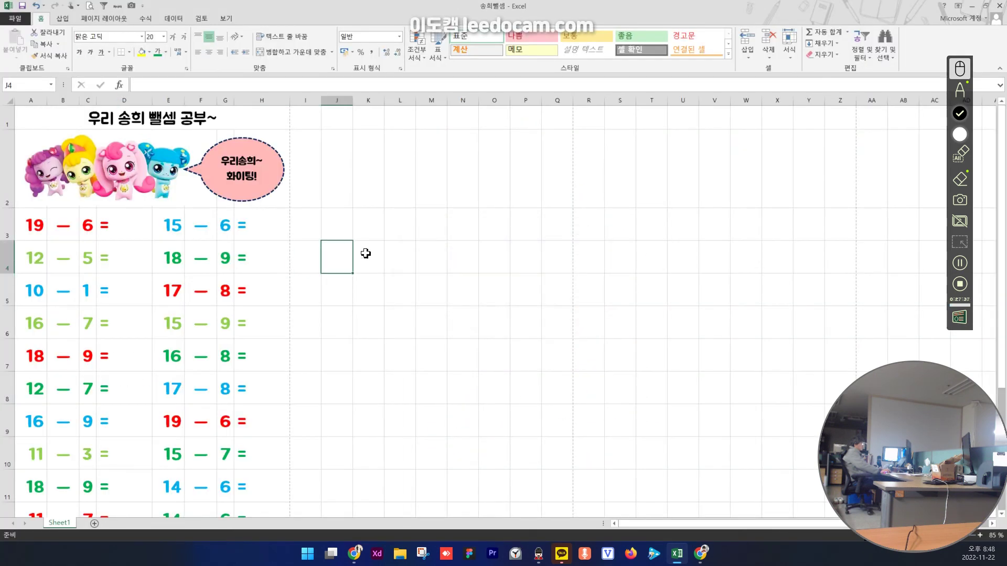
pyautogui.click(370, 206)
pyautogui.click(300, 272)
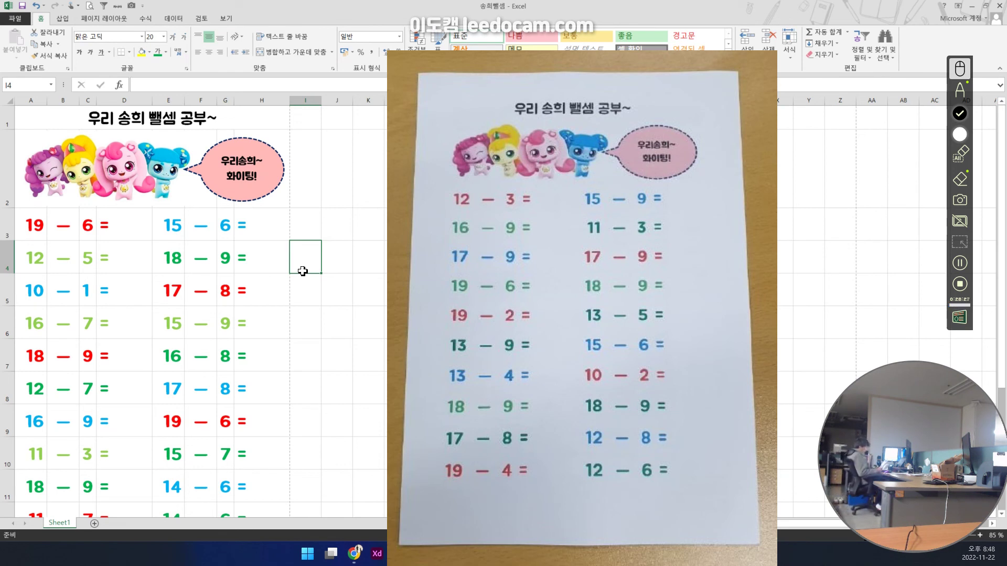
# - Recalculate the sheet to generate a new set of random subtraction problems and look over all the rows
pyautogui.click(349, 264)
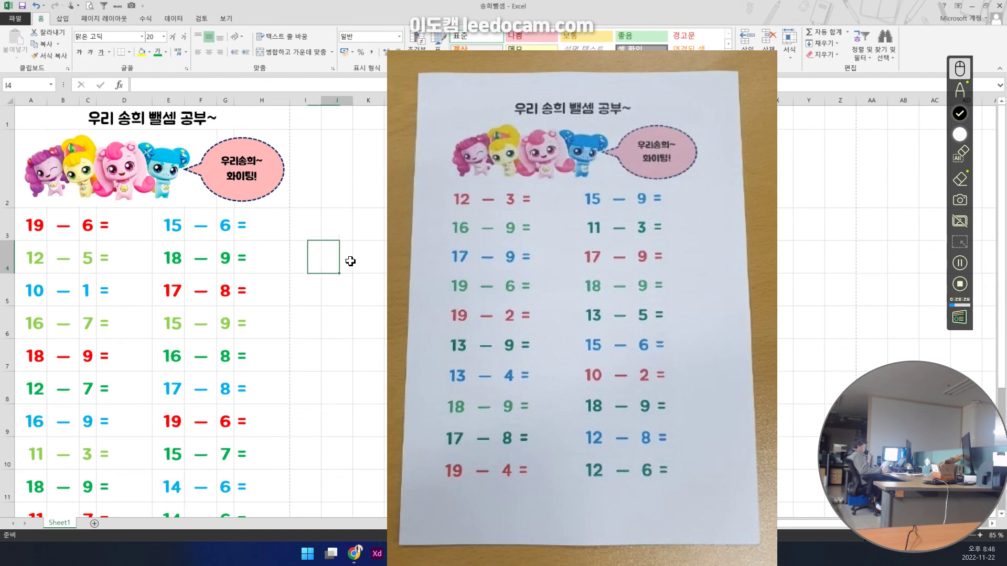
pyautogui.press('F9')
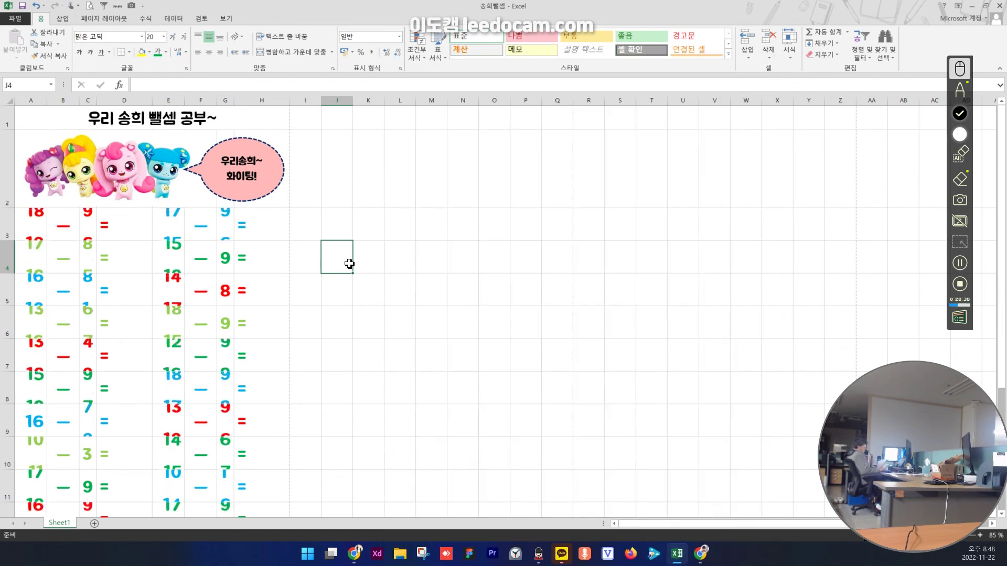
pyautogui.scroll(-1, 280, 308)
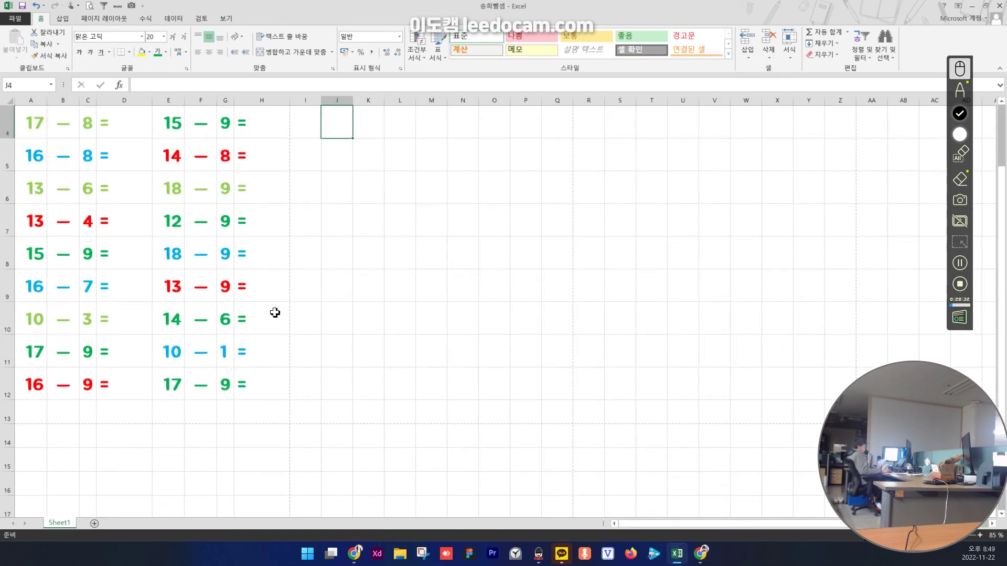
pyautogui.scroll(1, 281, 310)
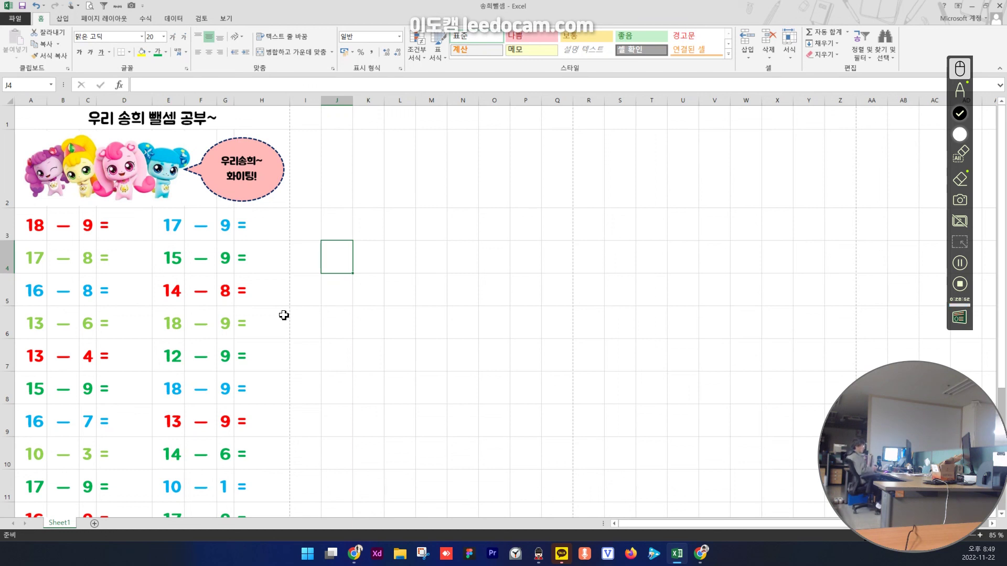
pyautogui.scroll(-1, 175, 299)
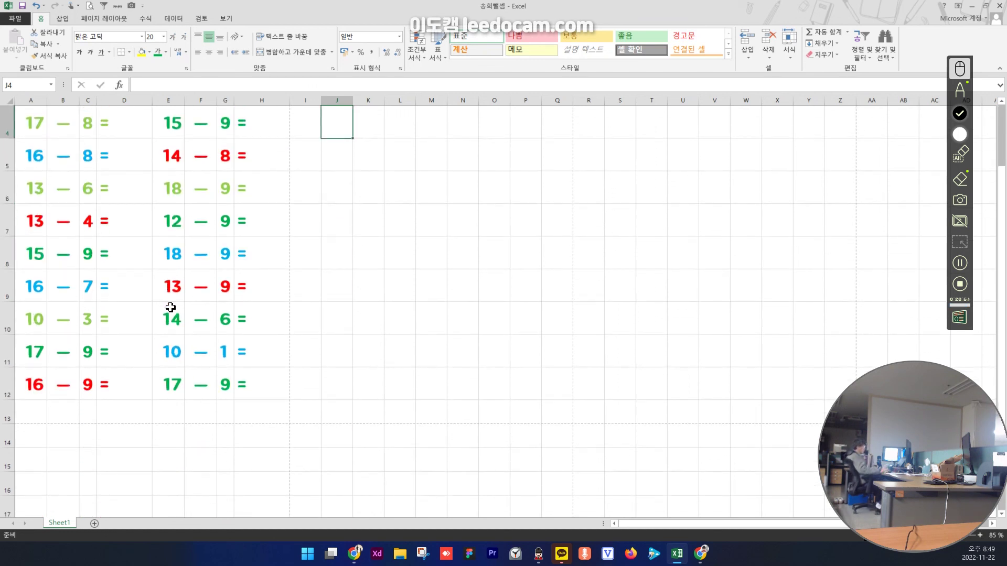
pyautogui.scroll(1, 171, 309)
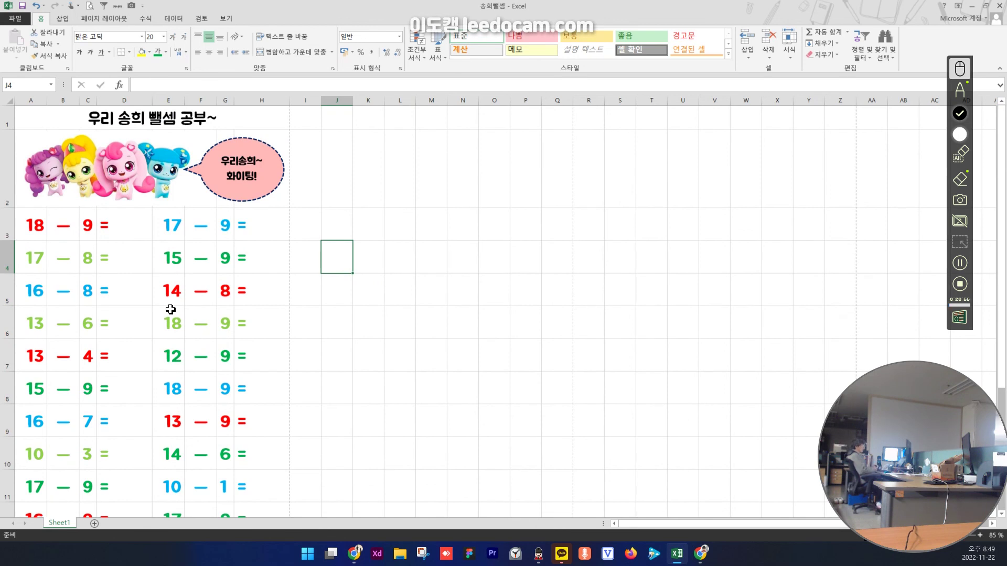